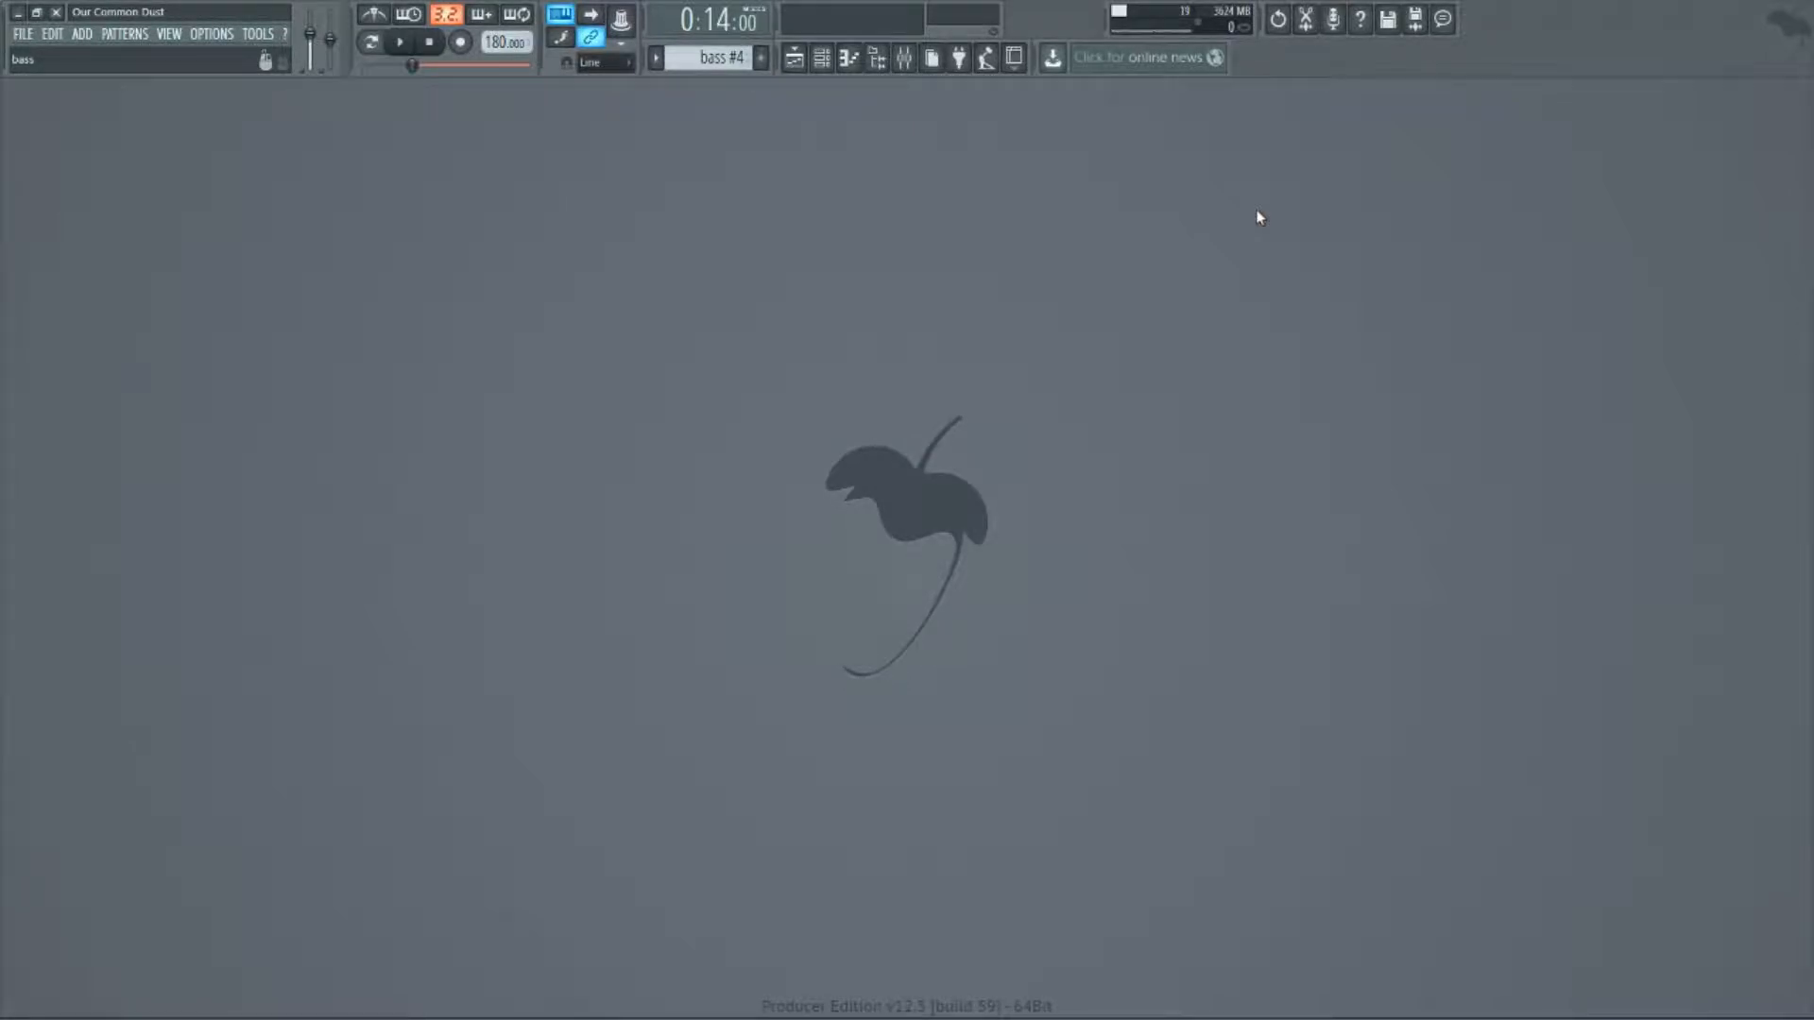
- Show the mixer and look through the kick to paracomp tracks and the DRUMS BUS to review their effects and routing
{"action": "key", "text": "F9"}
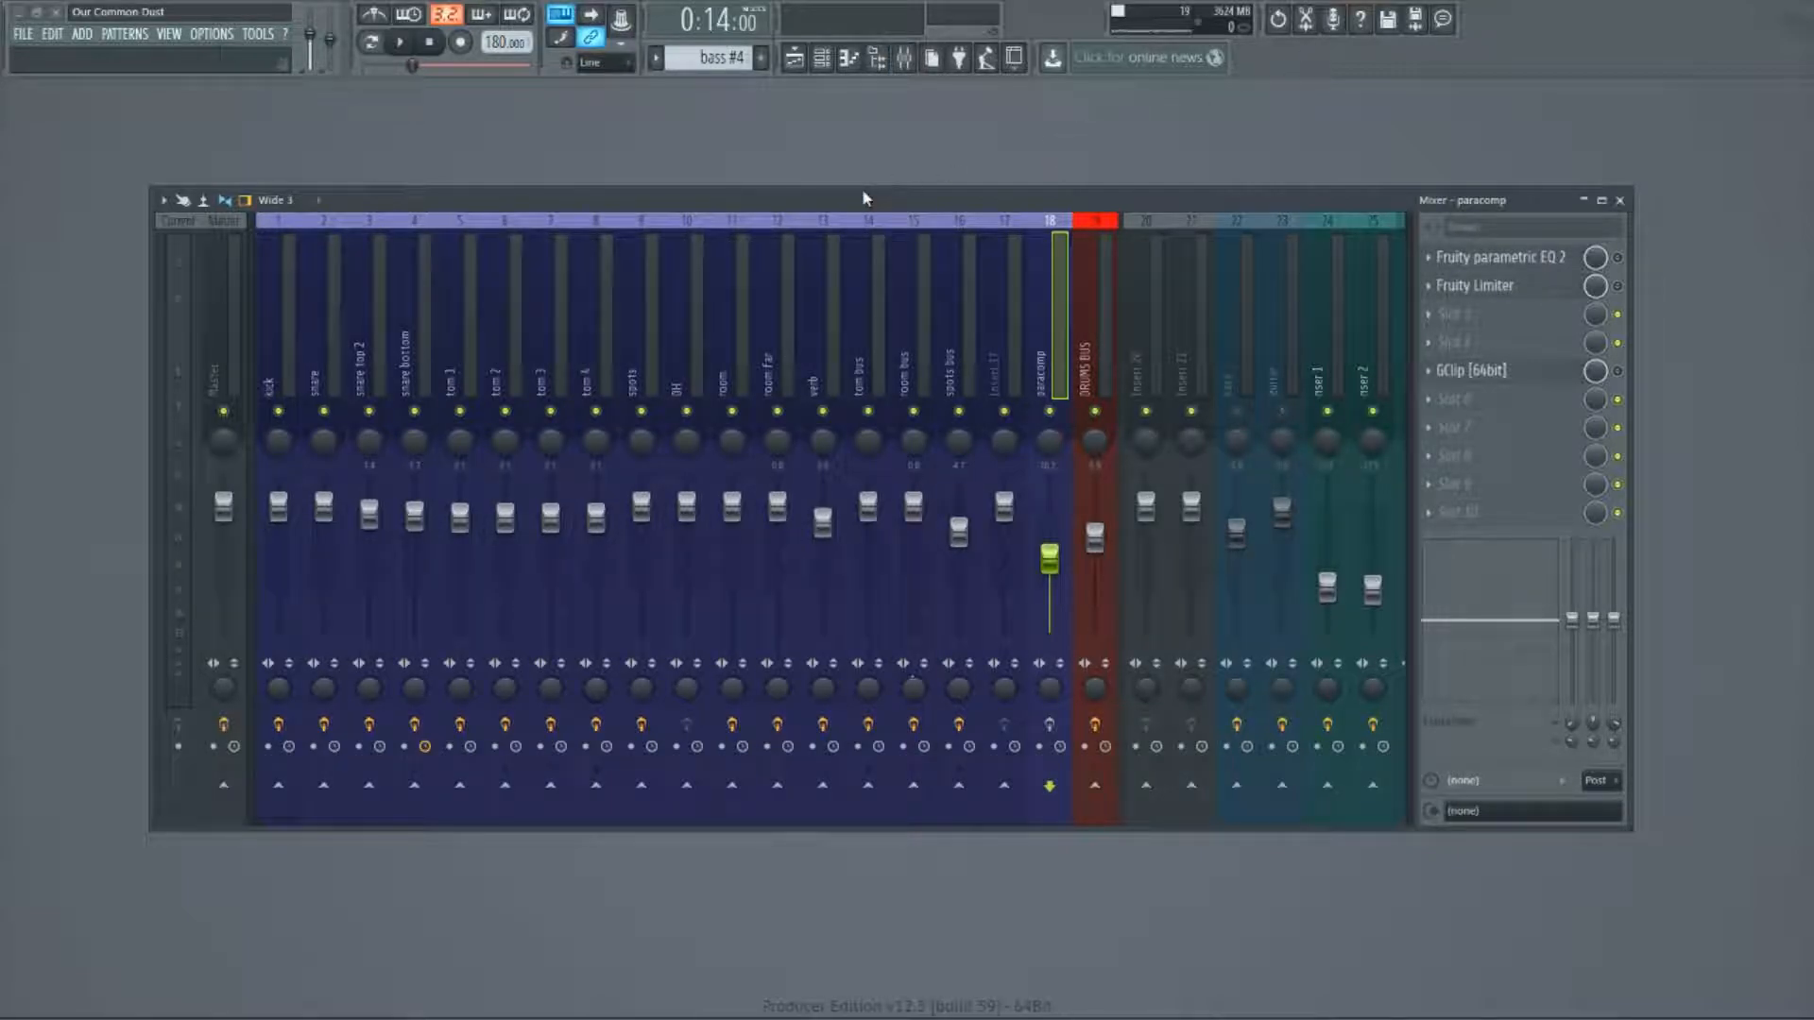
{"action": "left_click_drag", "start_coordinate": [861, 198], "coordinate": [836, 149]}
{"action": "left_click", "coordinate": [493, 284]}
{"action": "left_click", "coordinate": [765, 284]}
{"action": "left_click", "coordinate": [897, 292]}
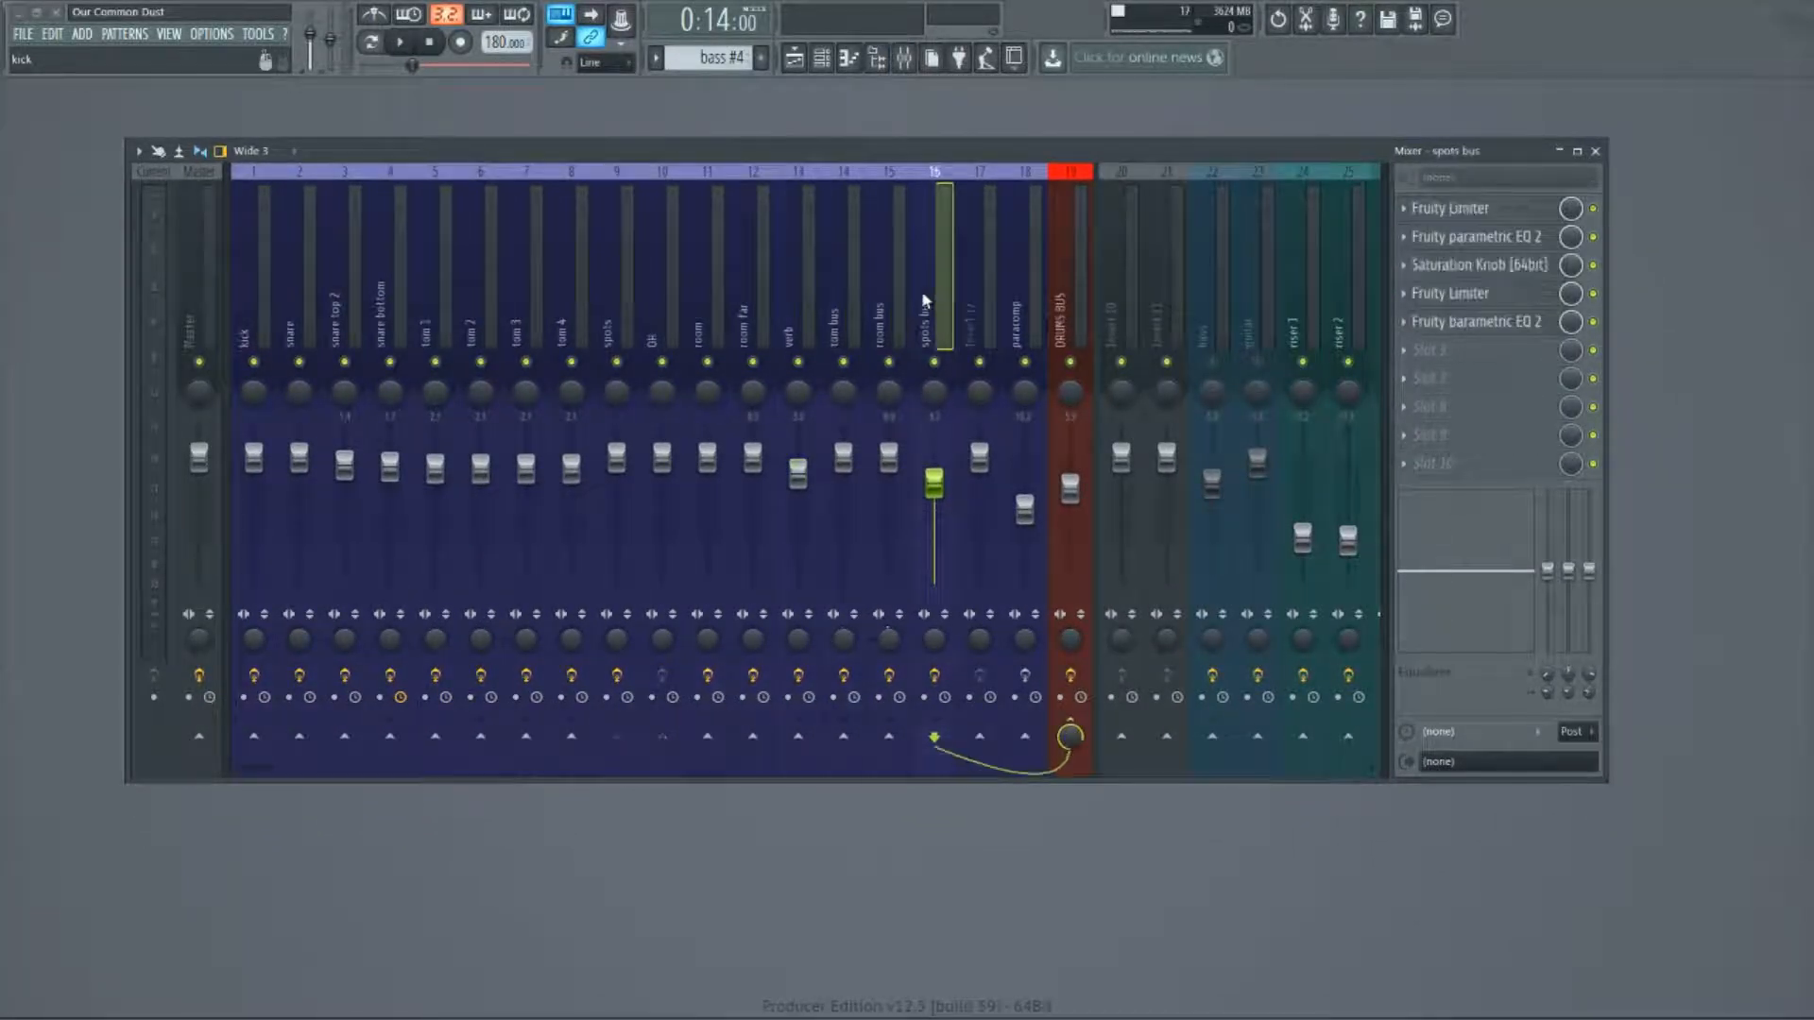
{"action": "left_click", "coordinate": [935, 283]}
{"action": "left_click", "coordinate": [984, 284]}
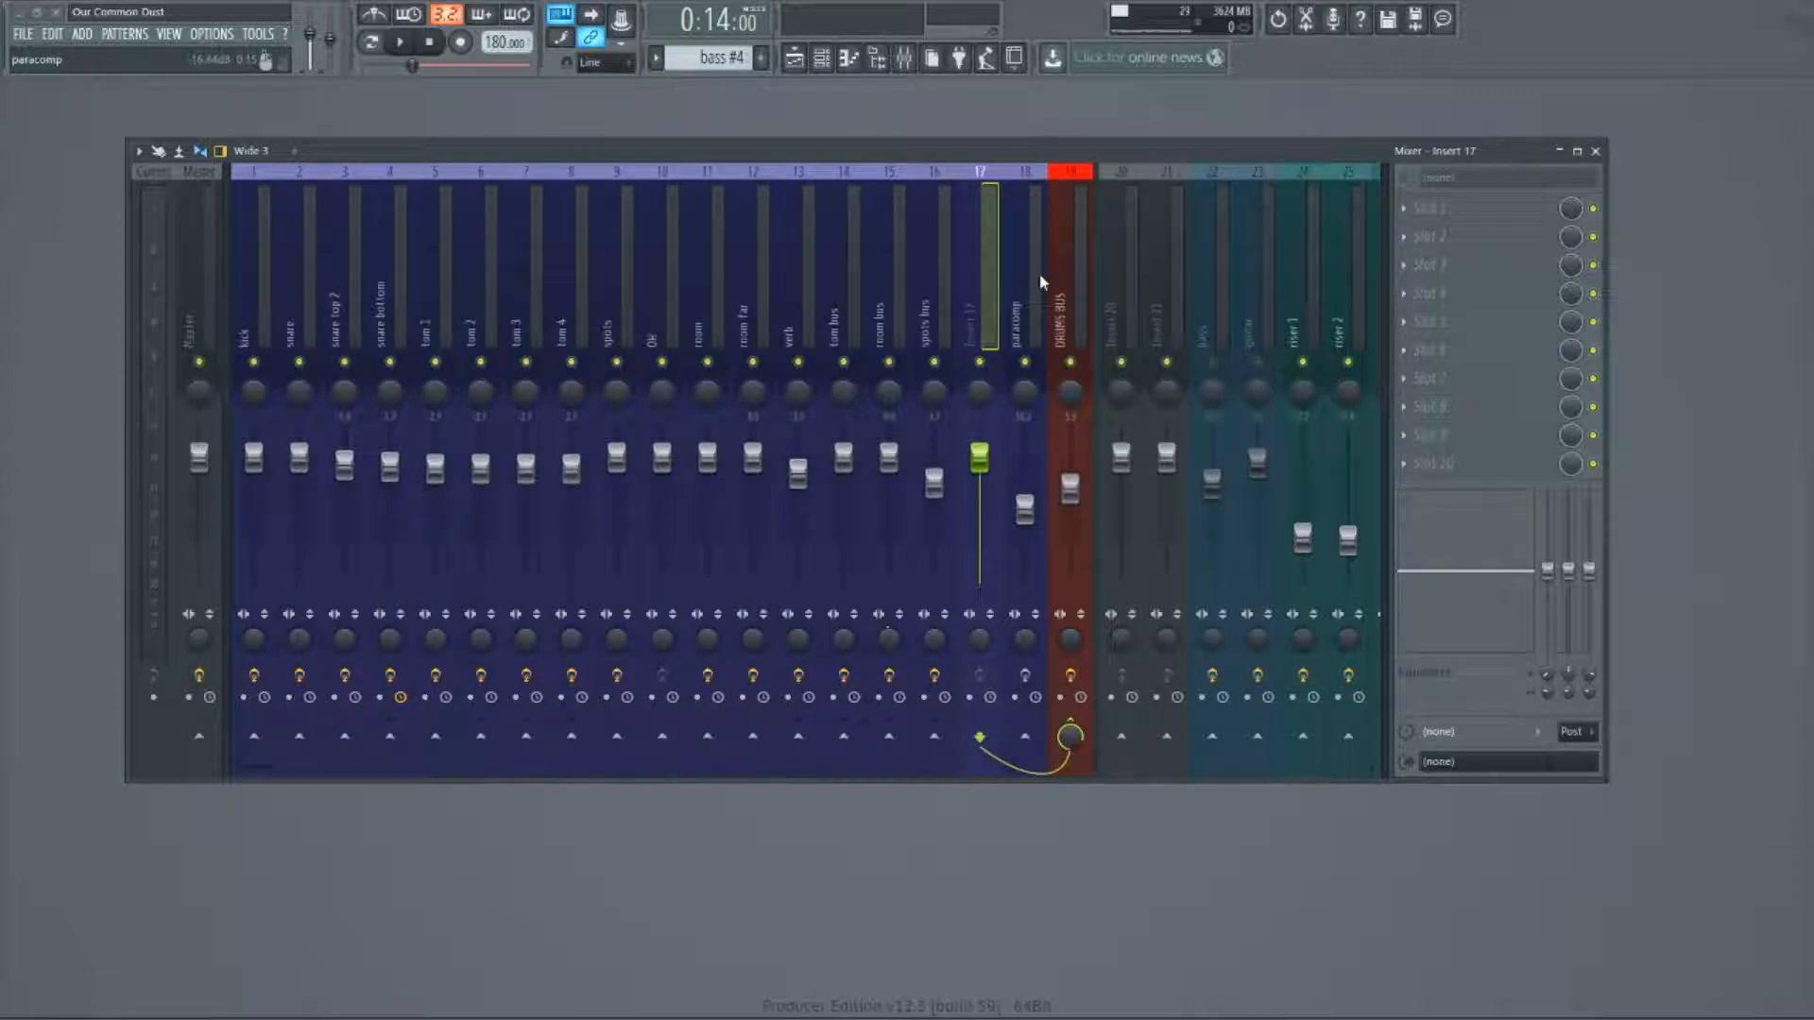
{"action": "left_click", "coordinate": [1075, 298]}
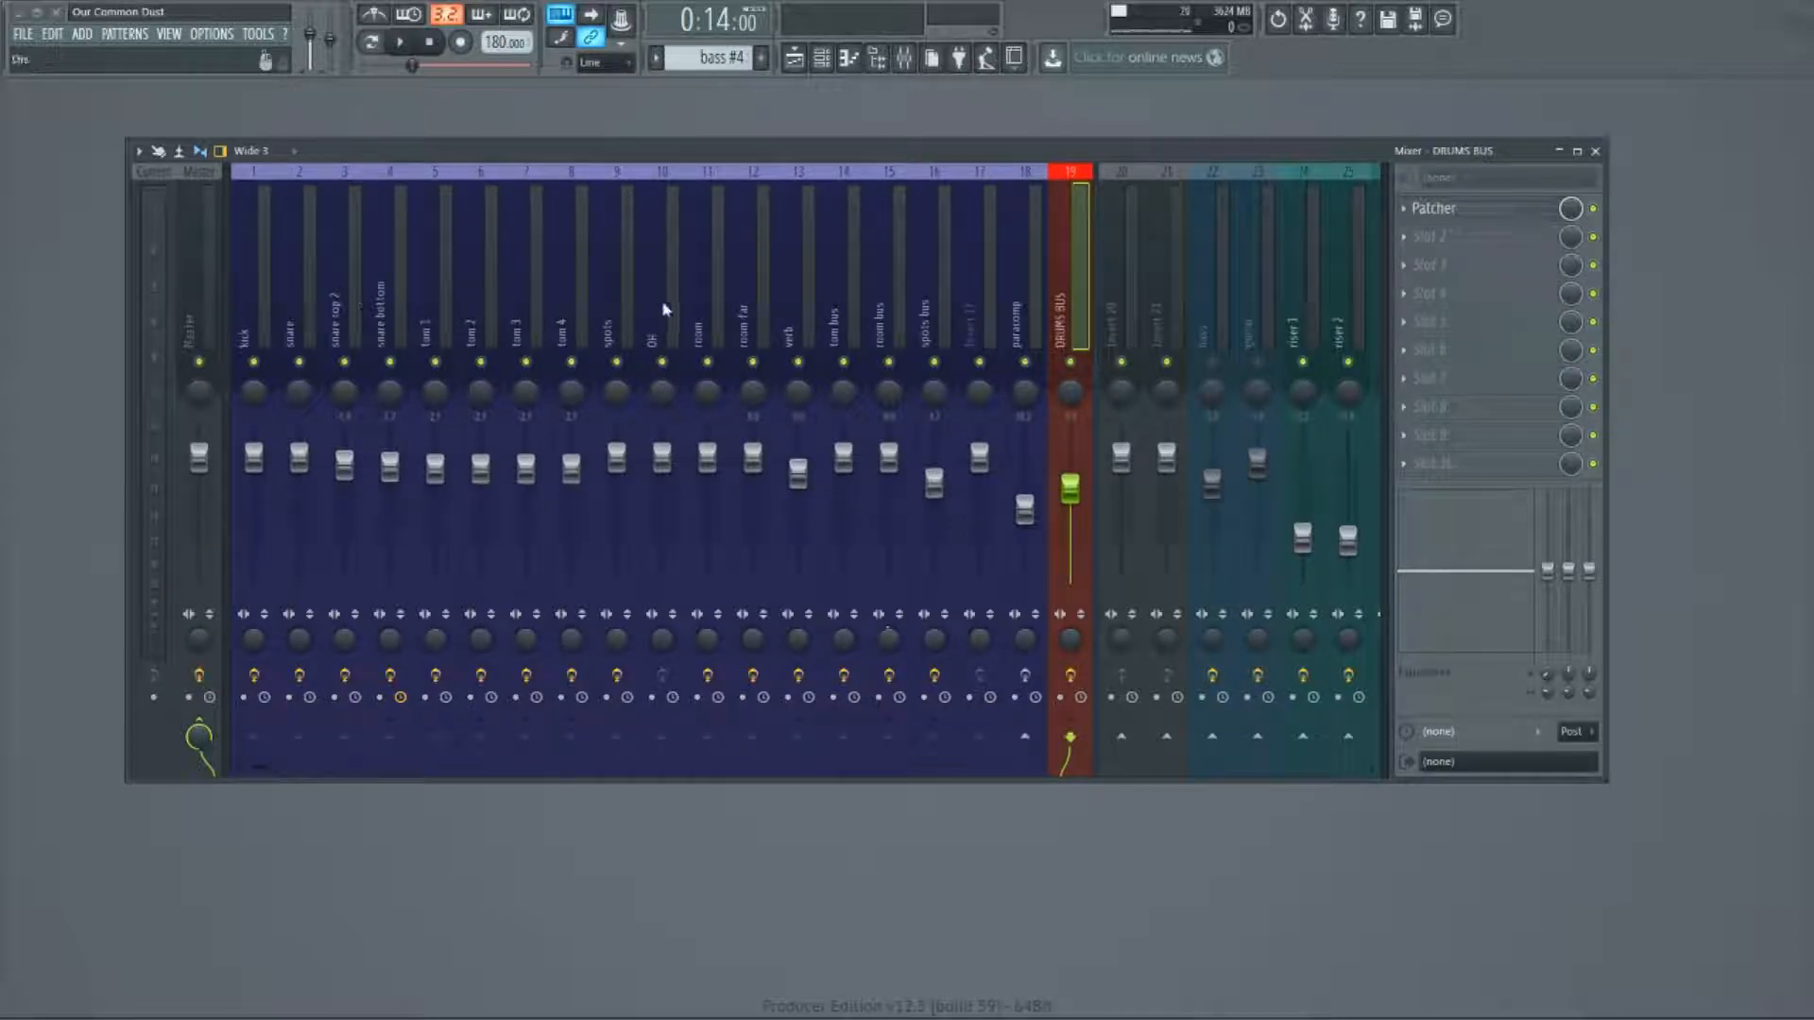
- Compare the effect chains and routing of the verb, kick, paracomp and DRUMS BUS mixer tracks
{"action": "left_click_drag", "start_coordinate": [260, 289], "coordinate": [798, 292]}
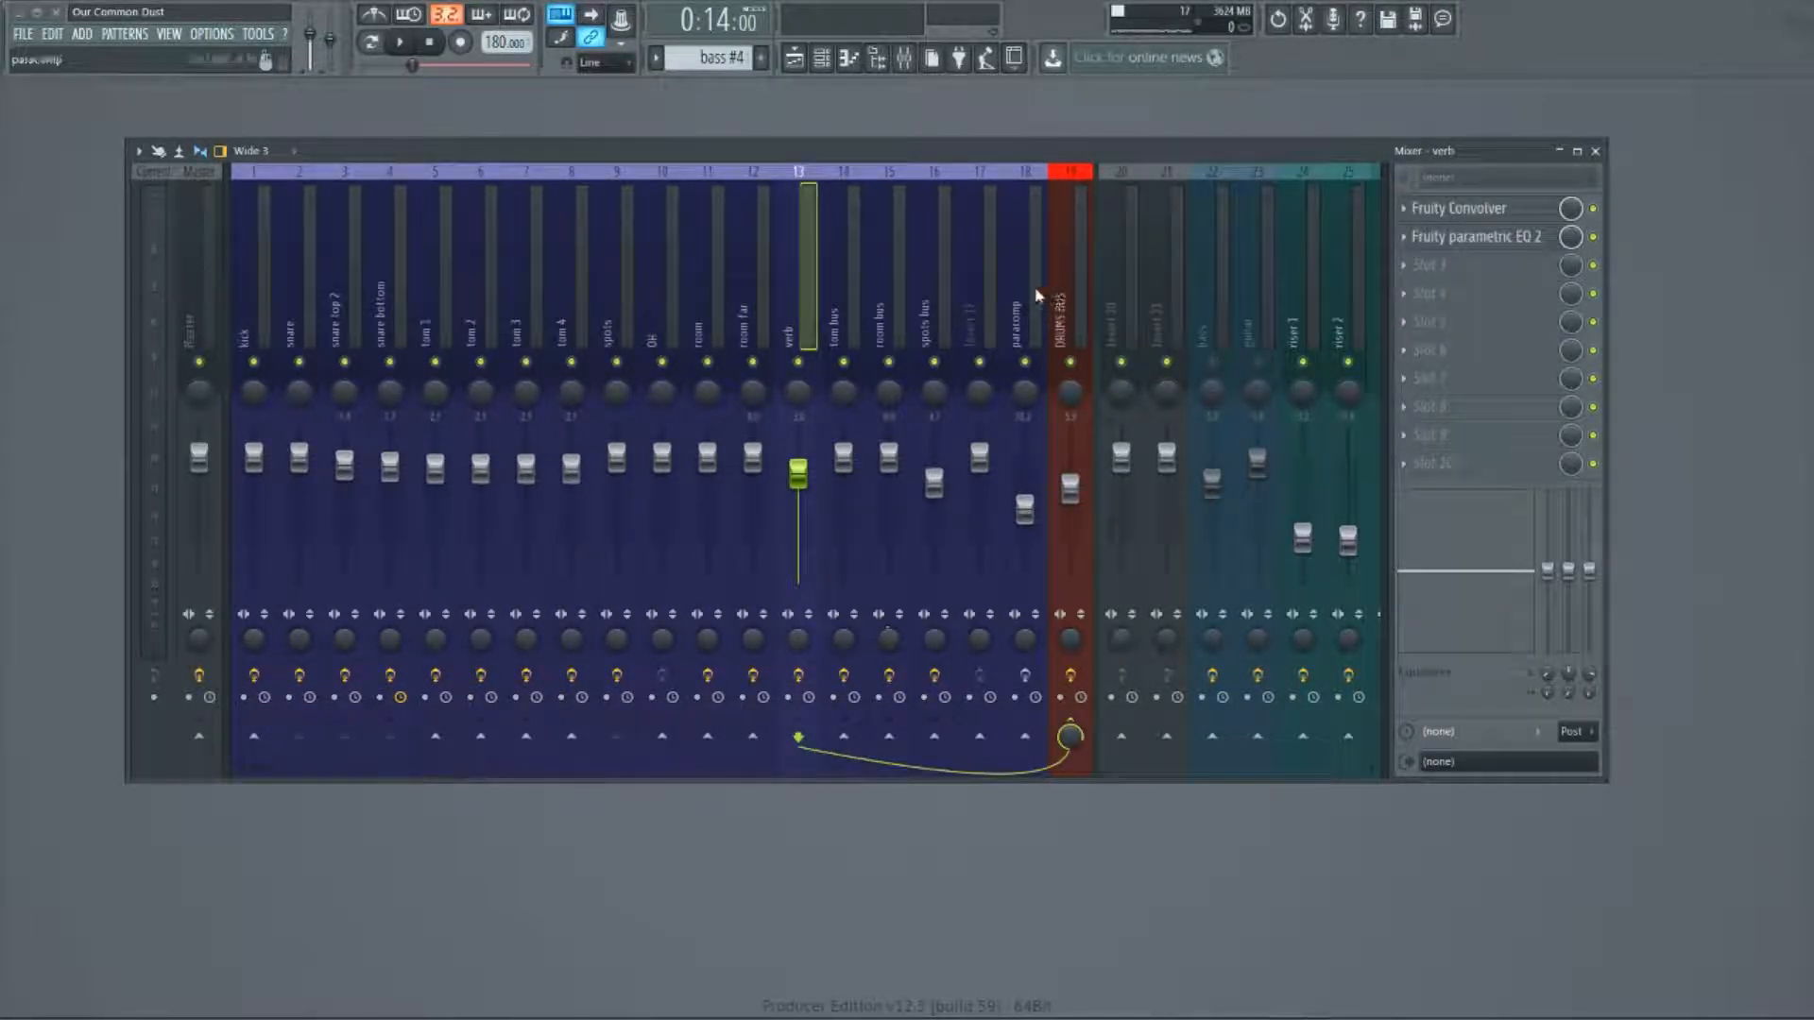
{"action": "left_click_drag", "start_coordinate": [1042, 296], "coordinate": [1028, 286]}
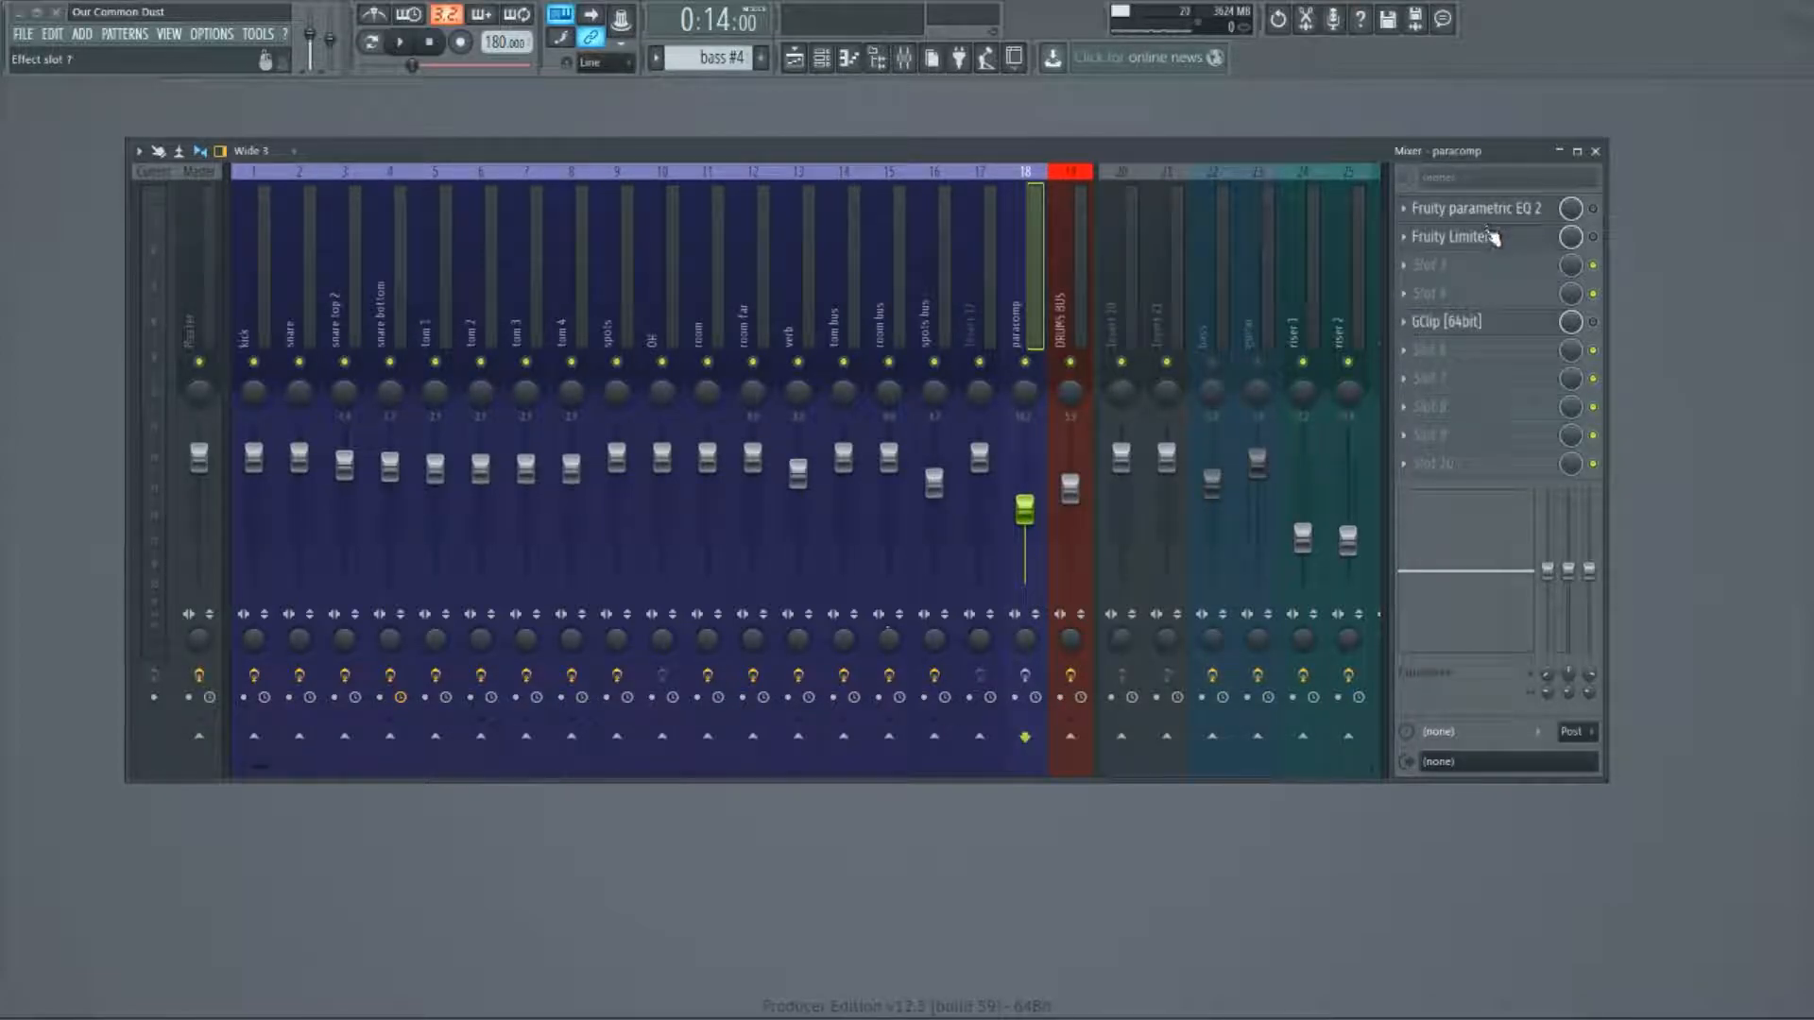
{"action": "left_click", "coordinate": [251, 310]}
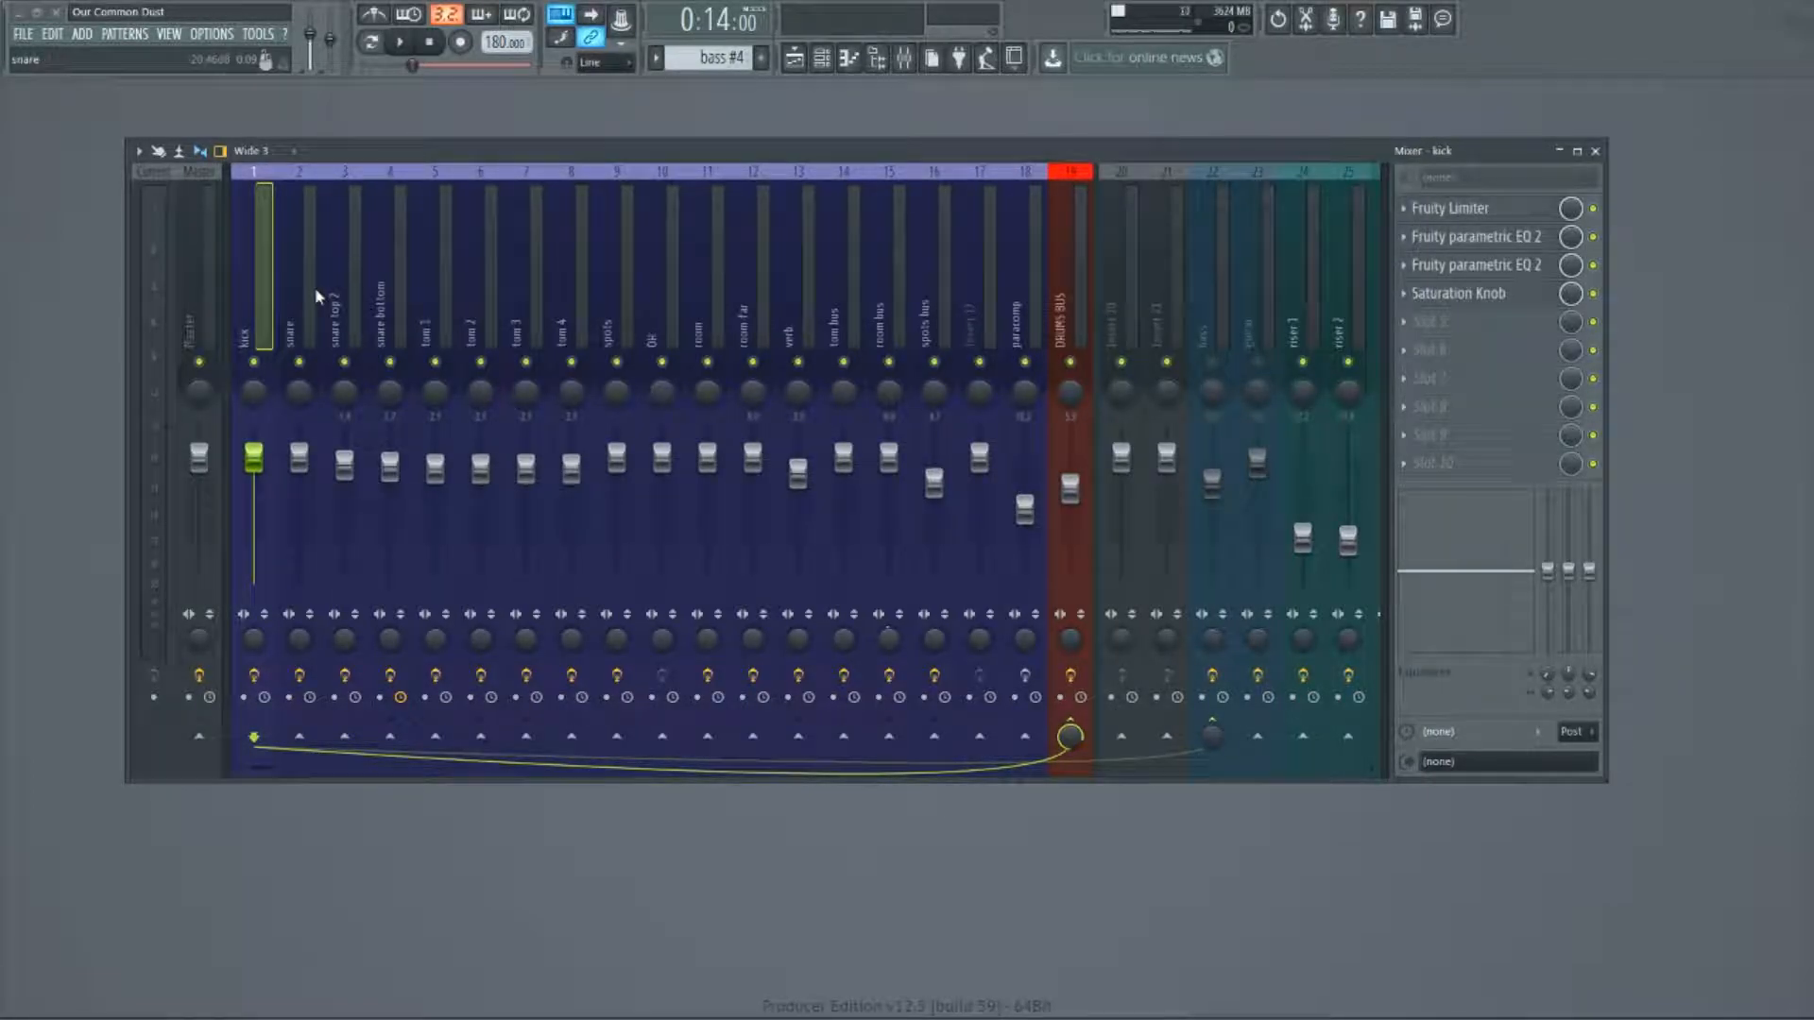
{"action": "left_click", "coordinate": [1022, 287]}
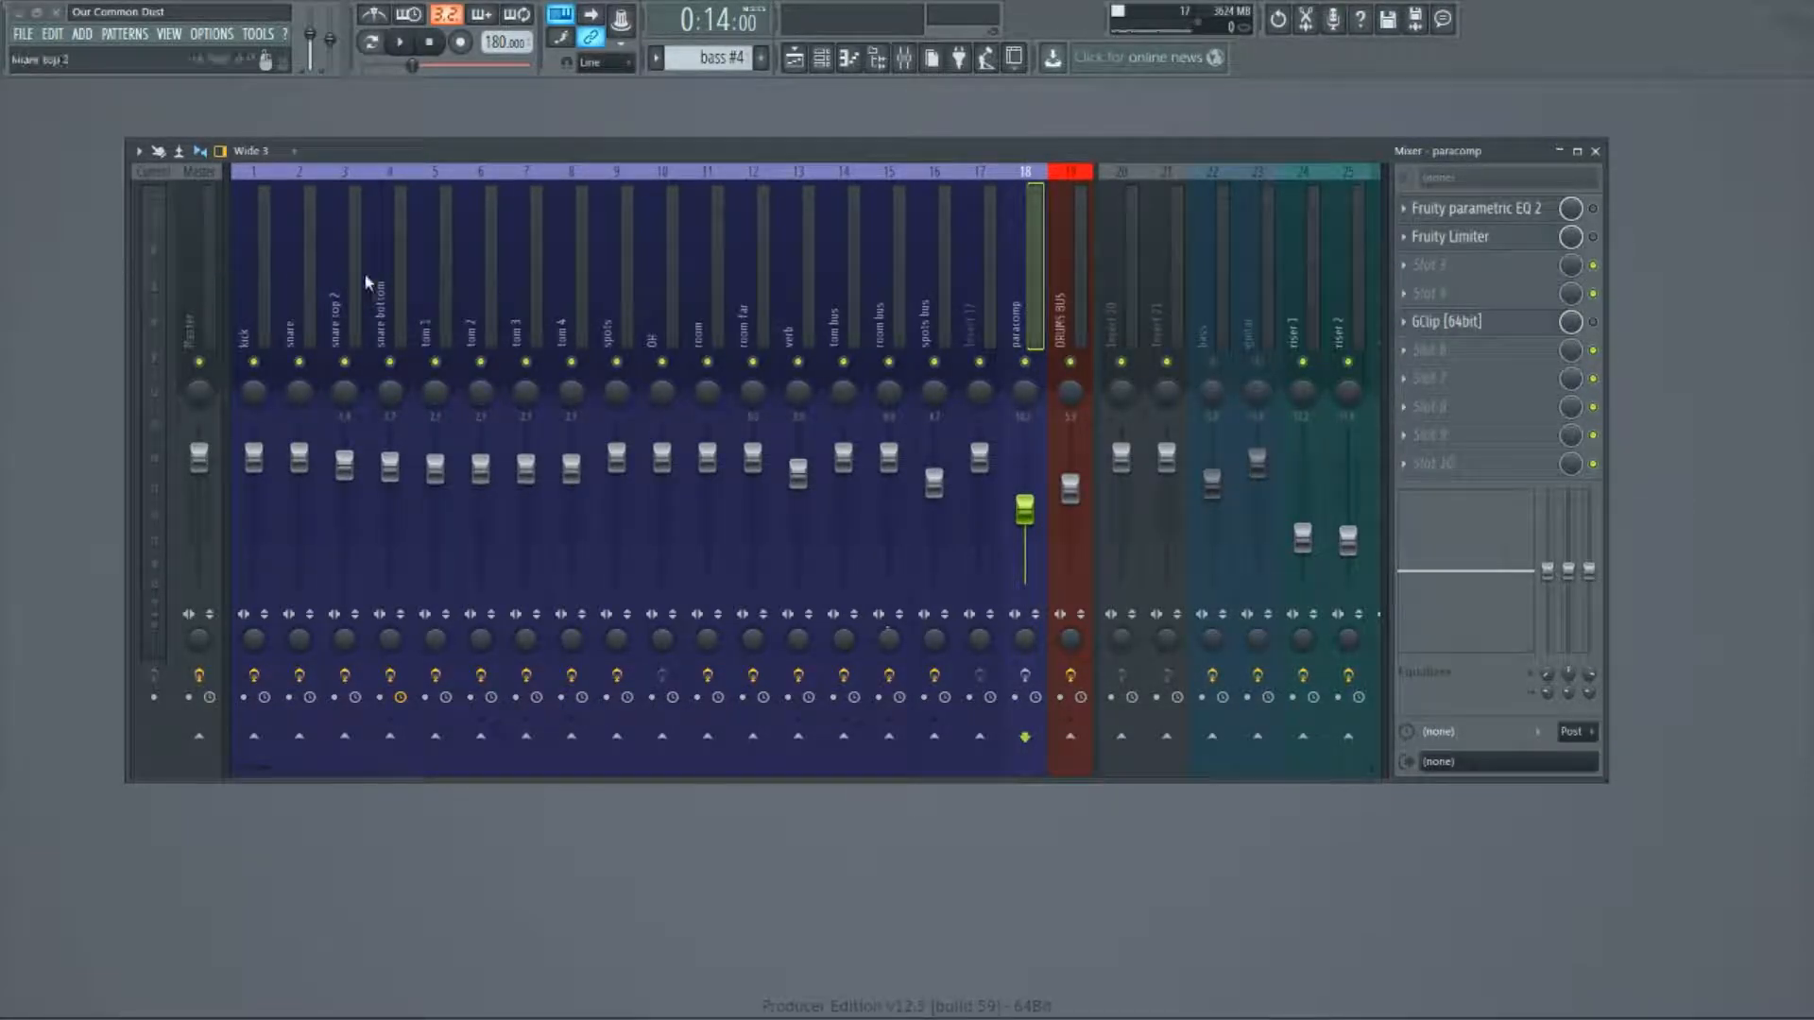
{"action": "left_click", "coordinate": [1077, 271]}
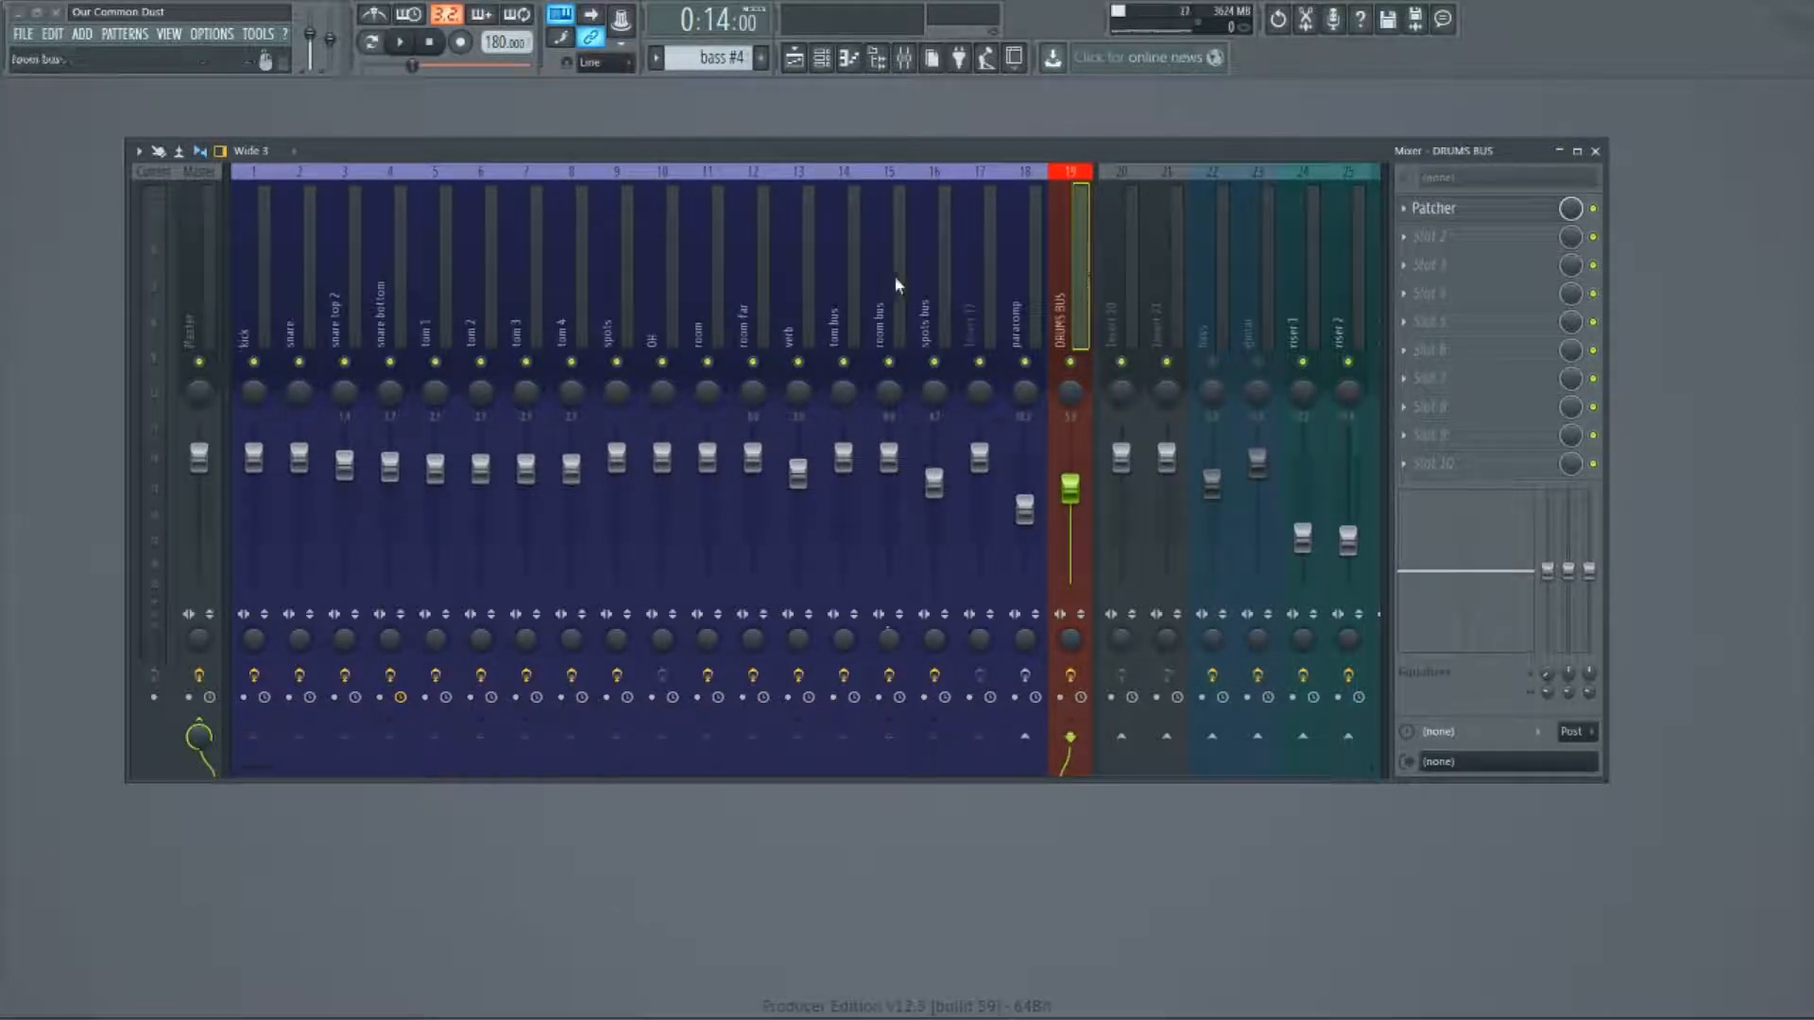
{"action": "left_click", "coordinate": [1025, 267]}
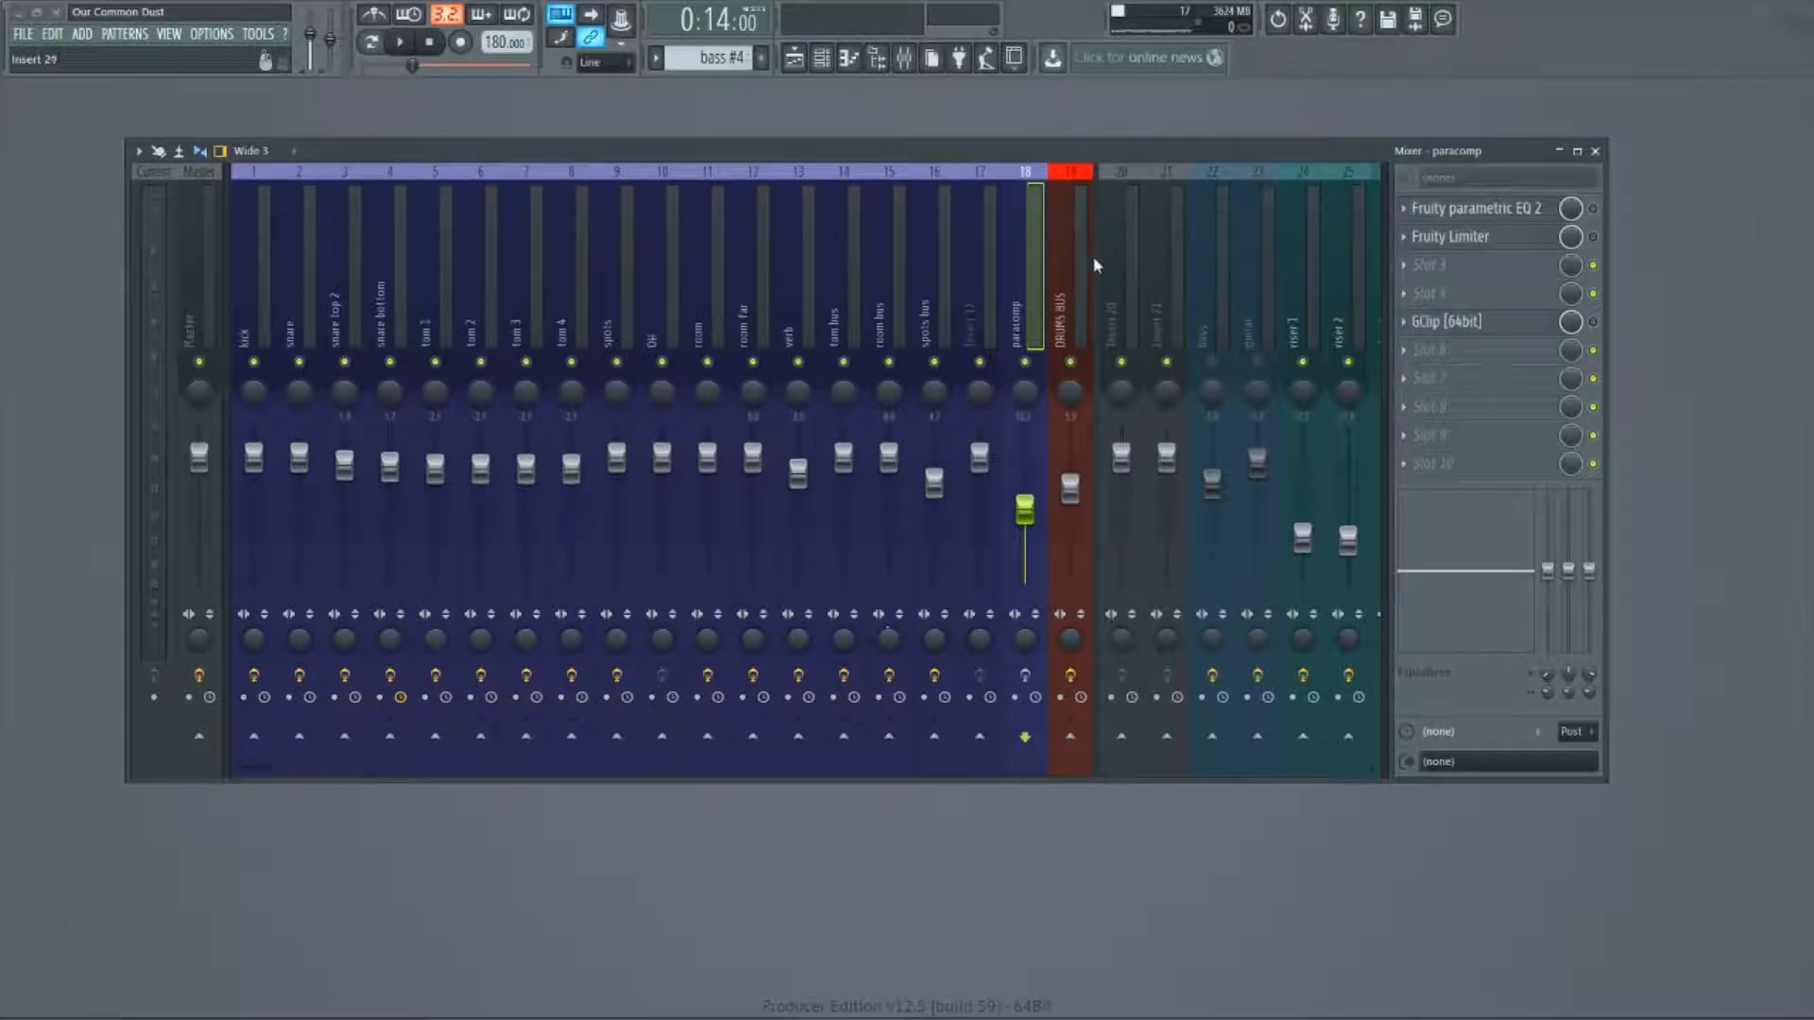
- Open the Patcher effect on the DRUMS BUS track and hide the mixer to reveal its map
{"action": "left_click", "coordinate": [1066, 263]}
{"action": "left_click", "coordinate": [1476, 221]}
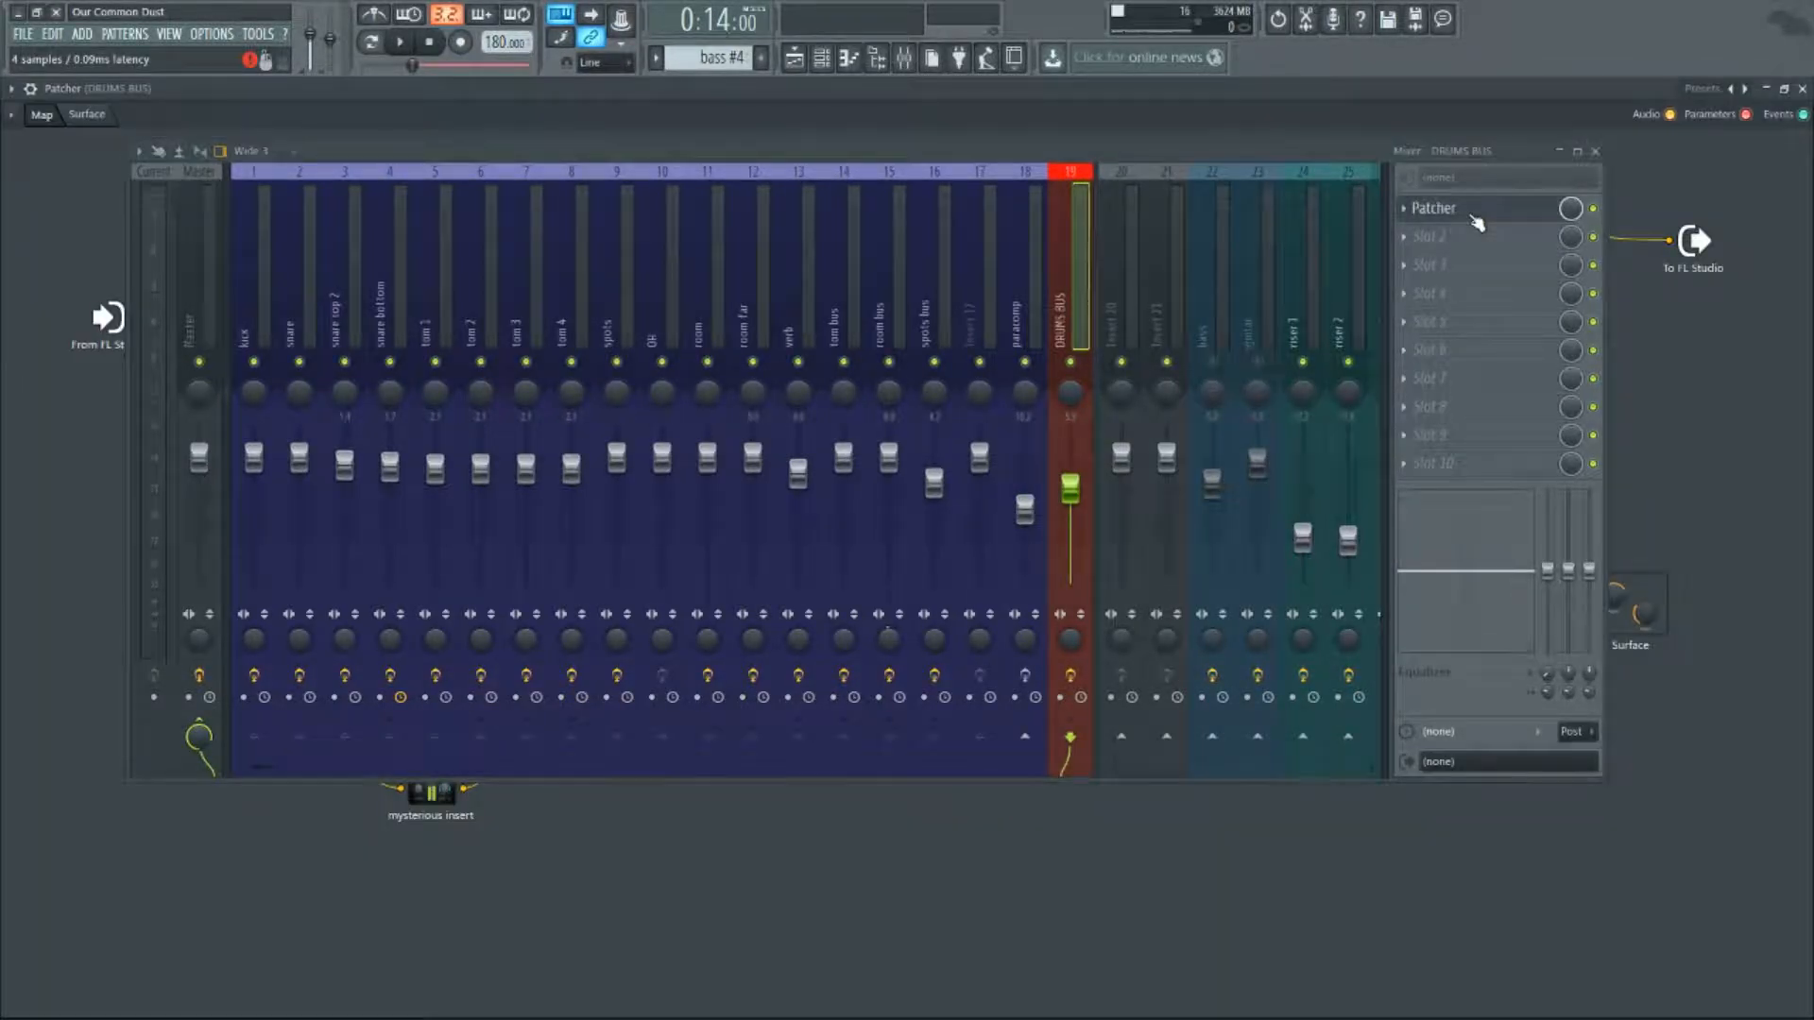
{"action": "key", "text": "F9"}
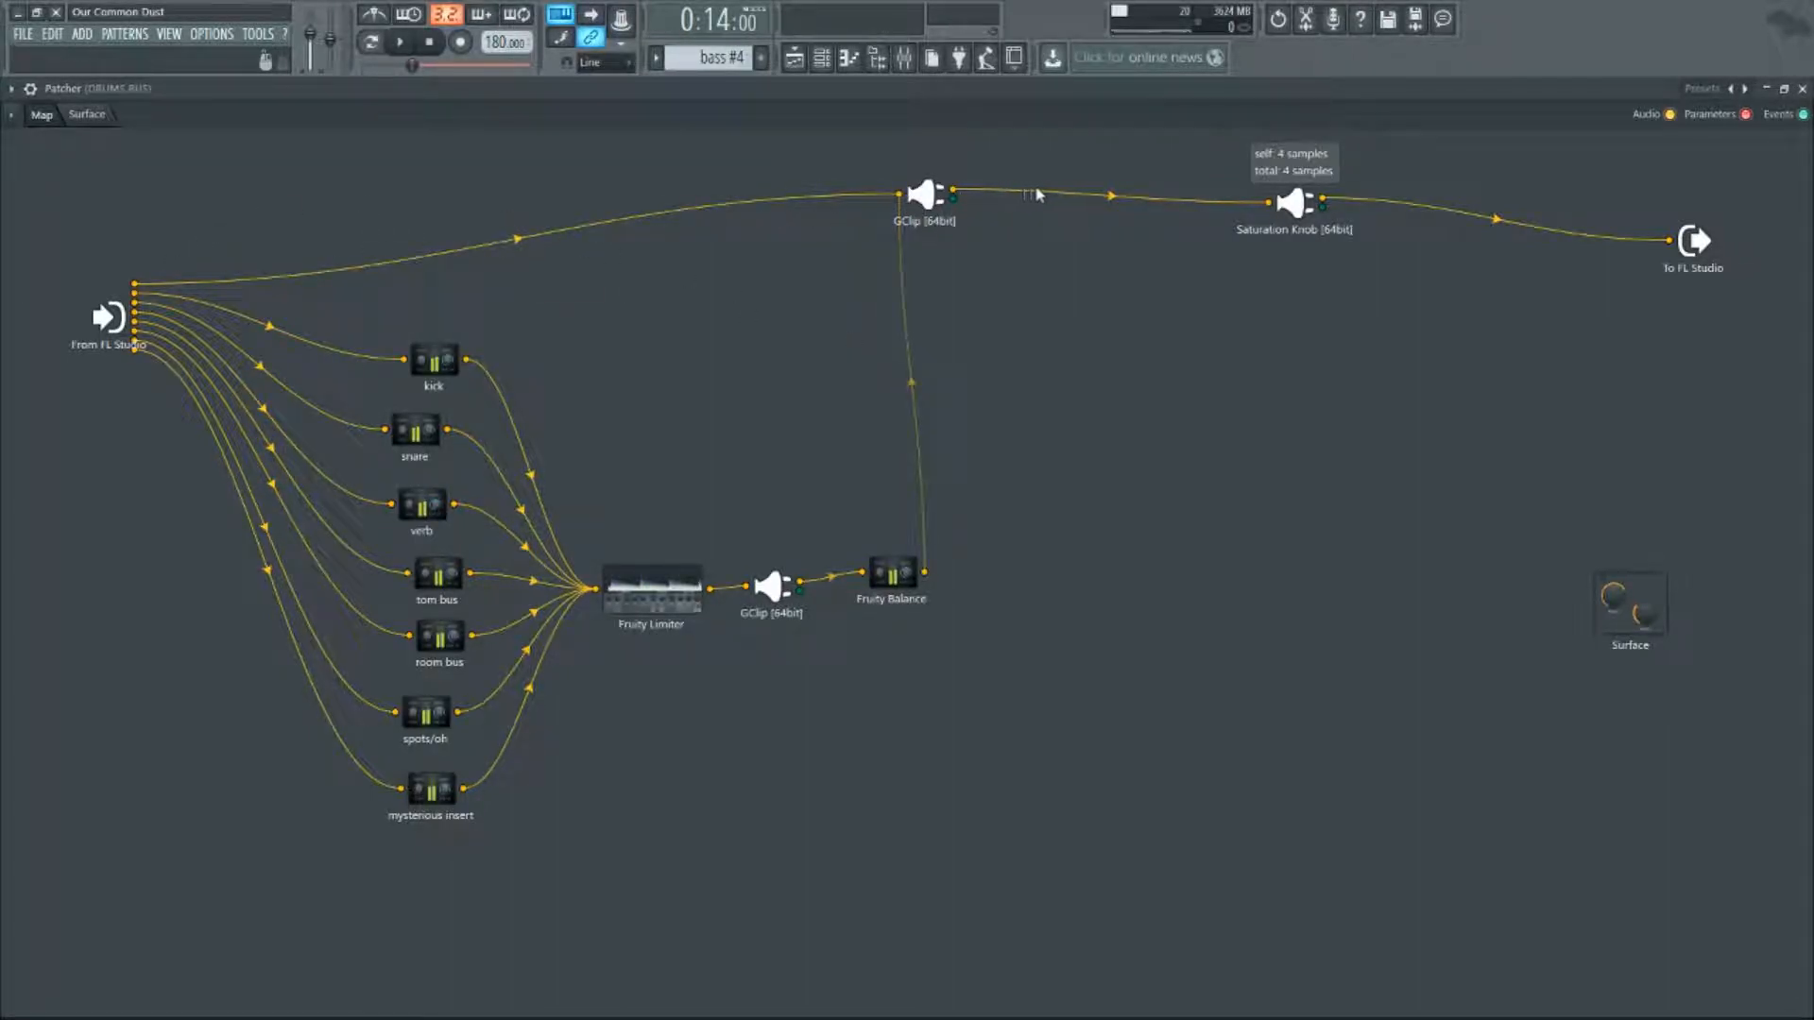
- Reposition the final GClip, Saturation Knob and To FL Studio nodes along the upper output chain
{"action": "left_click_drag", "start_coordinate": [931, 198], "coordinate": [919, 191]}
{"action": "left_click_drag", "start_coordinate": [1283, 215], "coordinate": [1266, 228]}
{"action": "left_click_drag", "start_coordinate": [1705, 255], "coordinate": [1703, 229]}
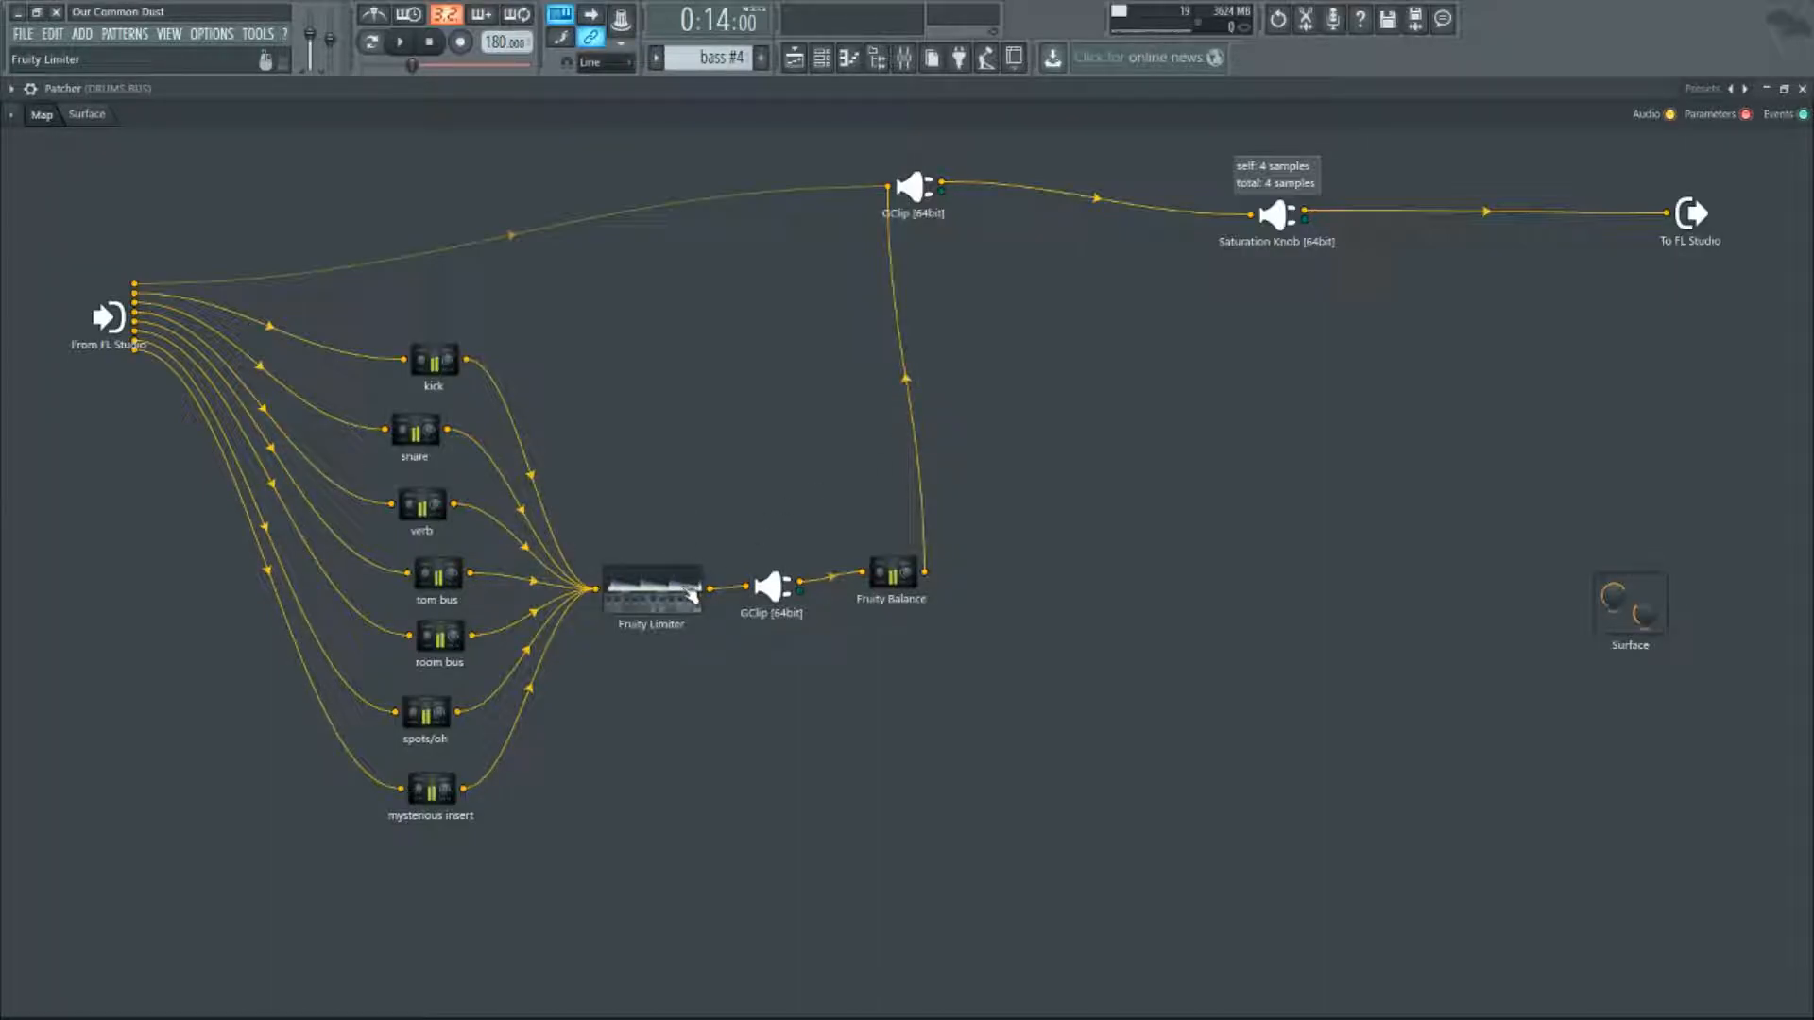
- Align the kick, snare, verb, tom bus, room bus, spots/oh and mysterious insert nodes in one column
{"action": "left_click_drag", "start_coordinate": [441, 360], "coordinate": [441, 347]}
{"action": "left_click_drag", "start_coordinate": [425, 435], "coordinate": [452, 422]}
{"action": "left_click_drag", "start_coordinate": [438, 494], "coordinate": [445, 493]}
{"action": "left_click_drag", "start_coordinate": [437, 573], "coordinate": [451, 564]}
{"action": "left_click_drag", "start_coordinate": [448, 641], "coordinate": [458, 643]}
{"action": "left_click_drag", "start_coordinate": [421, 714], "coordinate": [444, 711]}
{"action": "left_click_drag", "start_coordinate": [444, 792], "coordinate": [463, 785]}
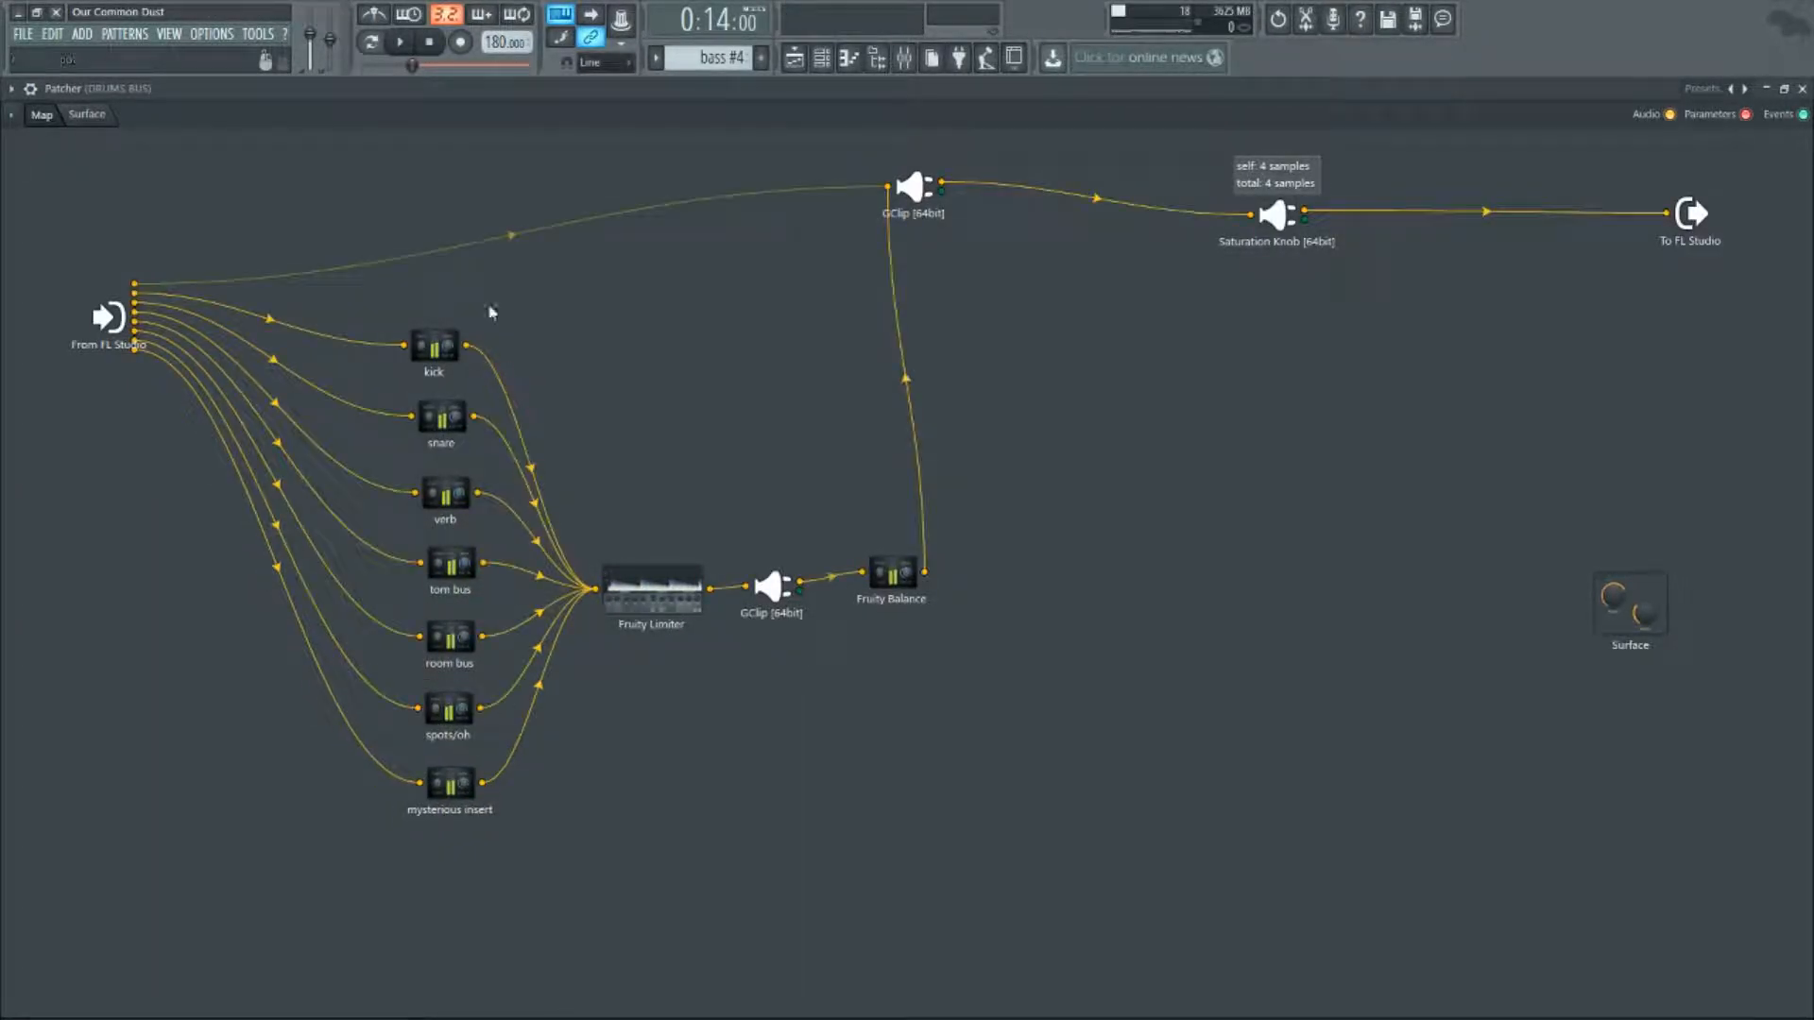
- Line up the Fruity Limiter, GClip and Fruity Balance nodes of the parallel chain in a horizontal row
{"action": "left_click_drag", "start_coordinate": [642, 623], "coordinate": [654, 595]}
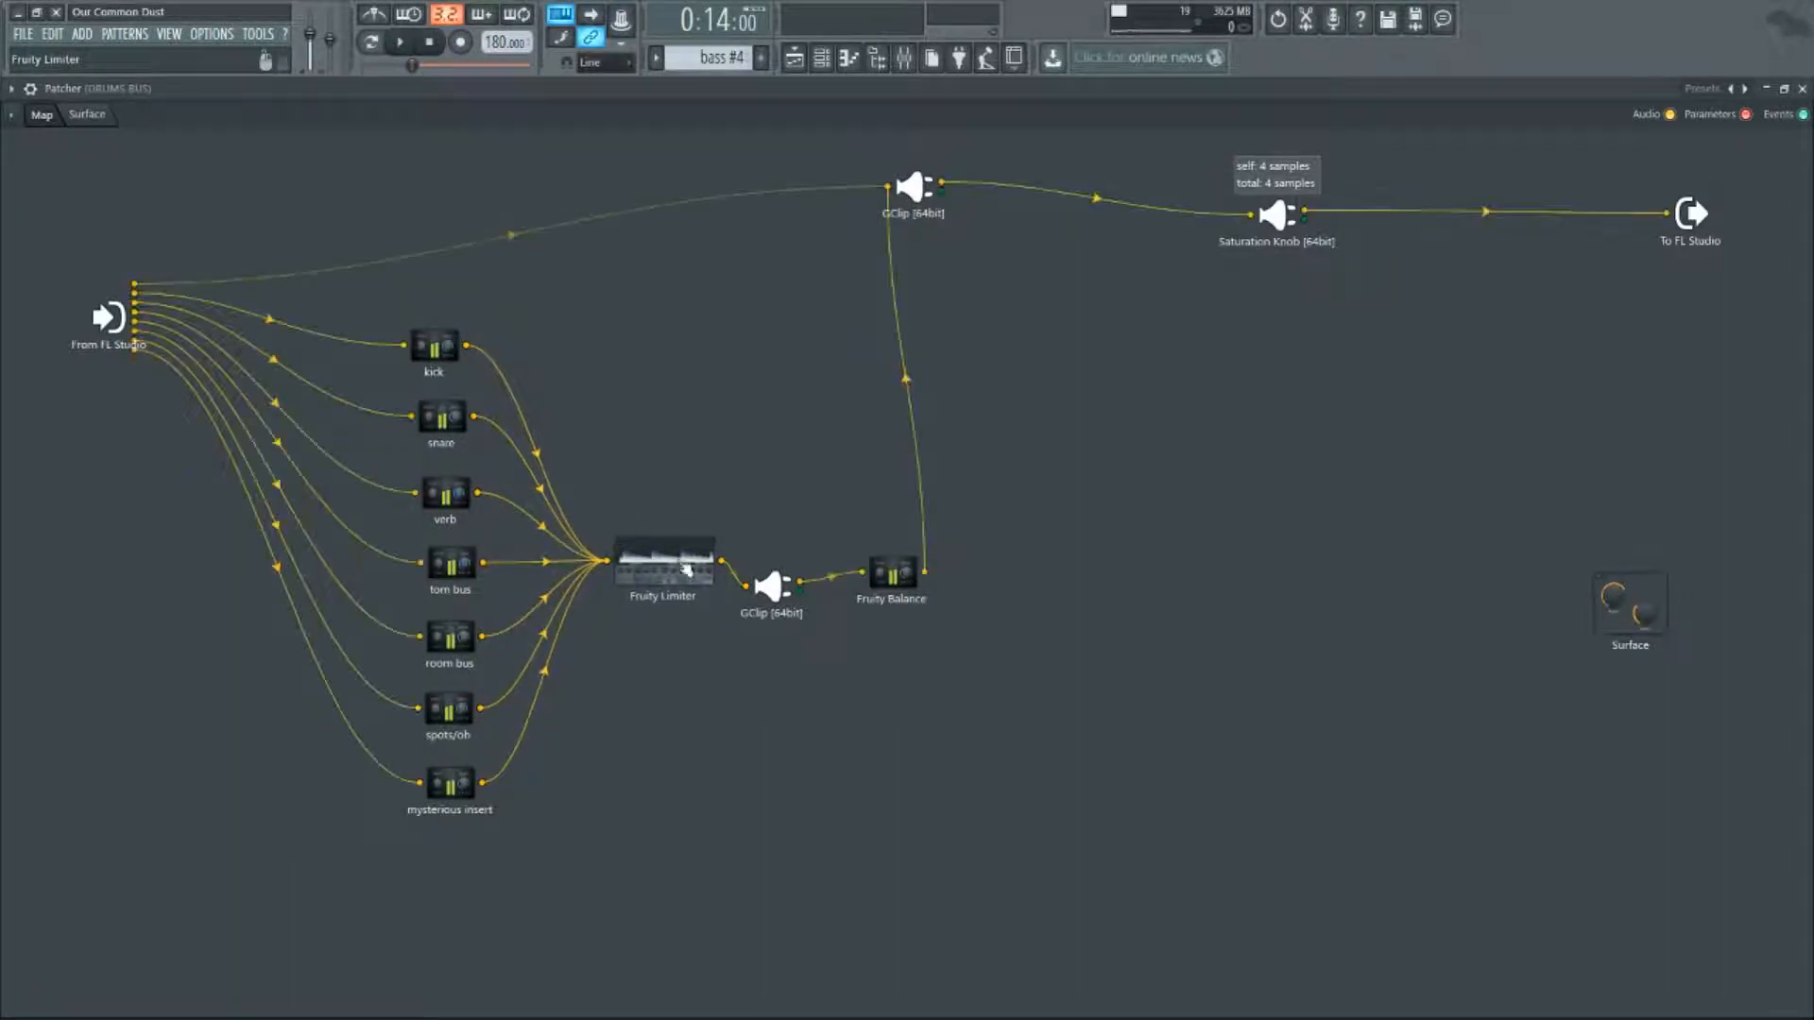
{"action": "left_click_drag", "start_coordinate": [771, 587], "coordinate": [789, 574]}
{"action": "left_click_drag", "start_coordinate": [903, 588], "coordinate": [914, 571]}
{"action": "left_click_drag", "start_coordinate": [786, 586], "coordinate": [786, 553]}
{"action": "left_click_drag", "start_coordinate": [672, 567], "coordinate": [663, 564]}
{"action": "left_click_drag", "start_coordinate": [806, 552], "coordinate": [804, 565]}
{"action": "left_click_drag", "start_coordinate": [804, 565], "coordinate": [903, 563]}
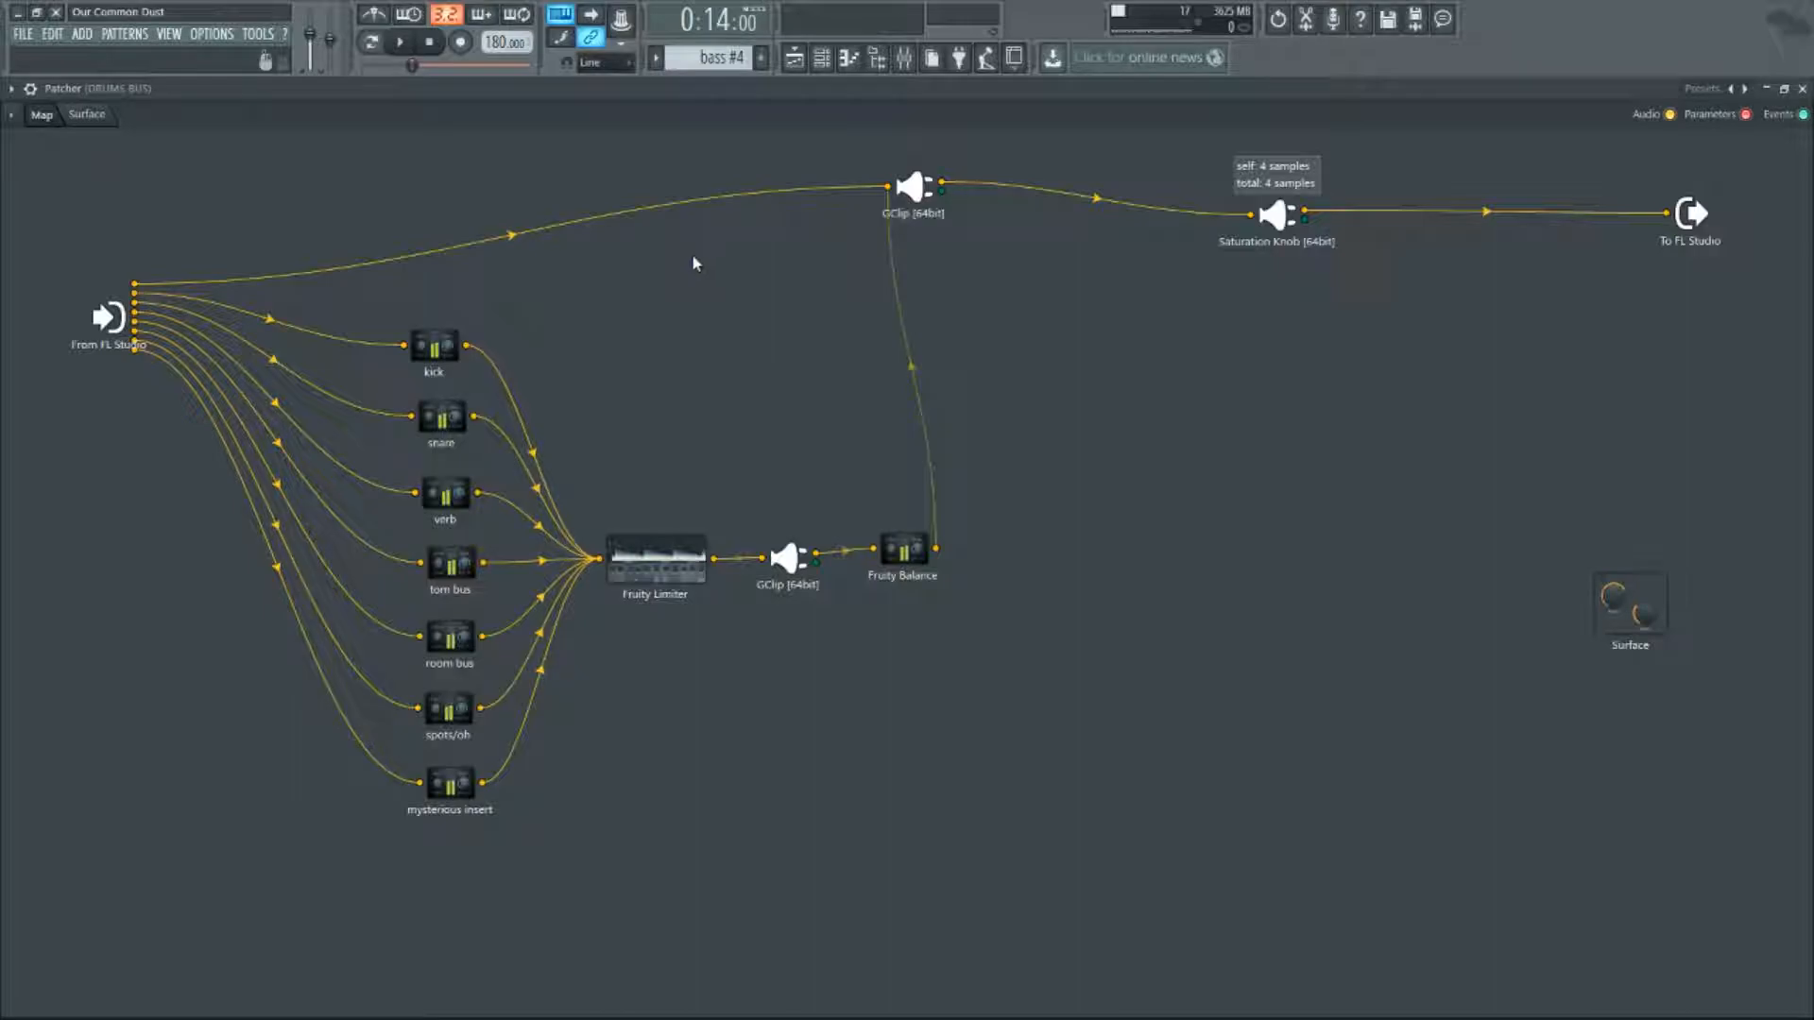
- Play a short section of the song through the direct DRUMS BUS path, and stop playback
{"action": "left_click", "coordinate": [404, 44]}
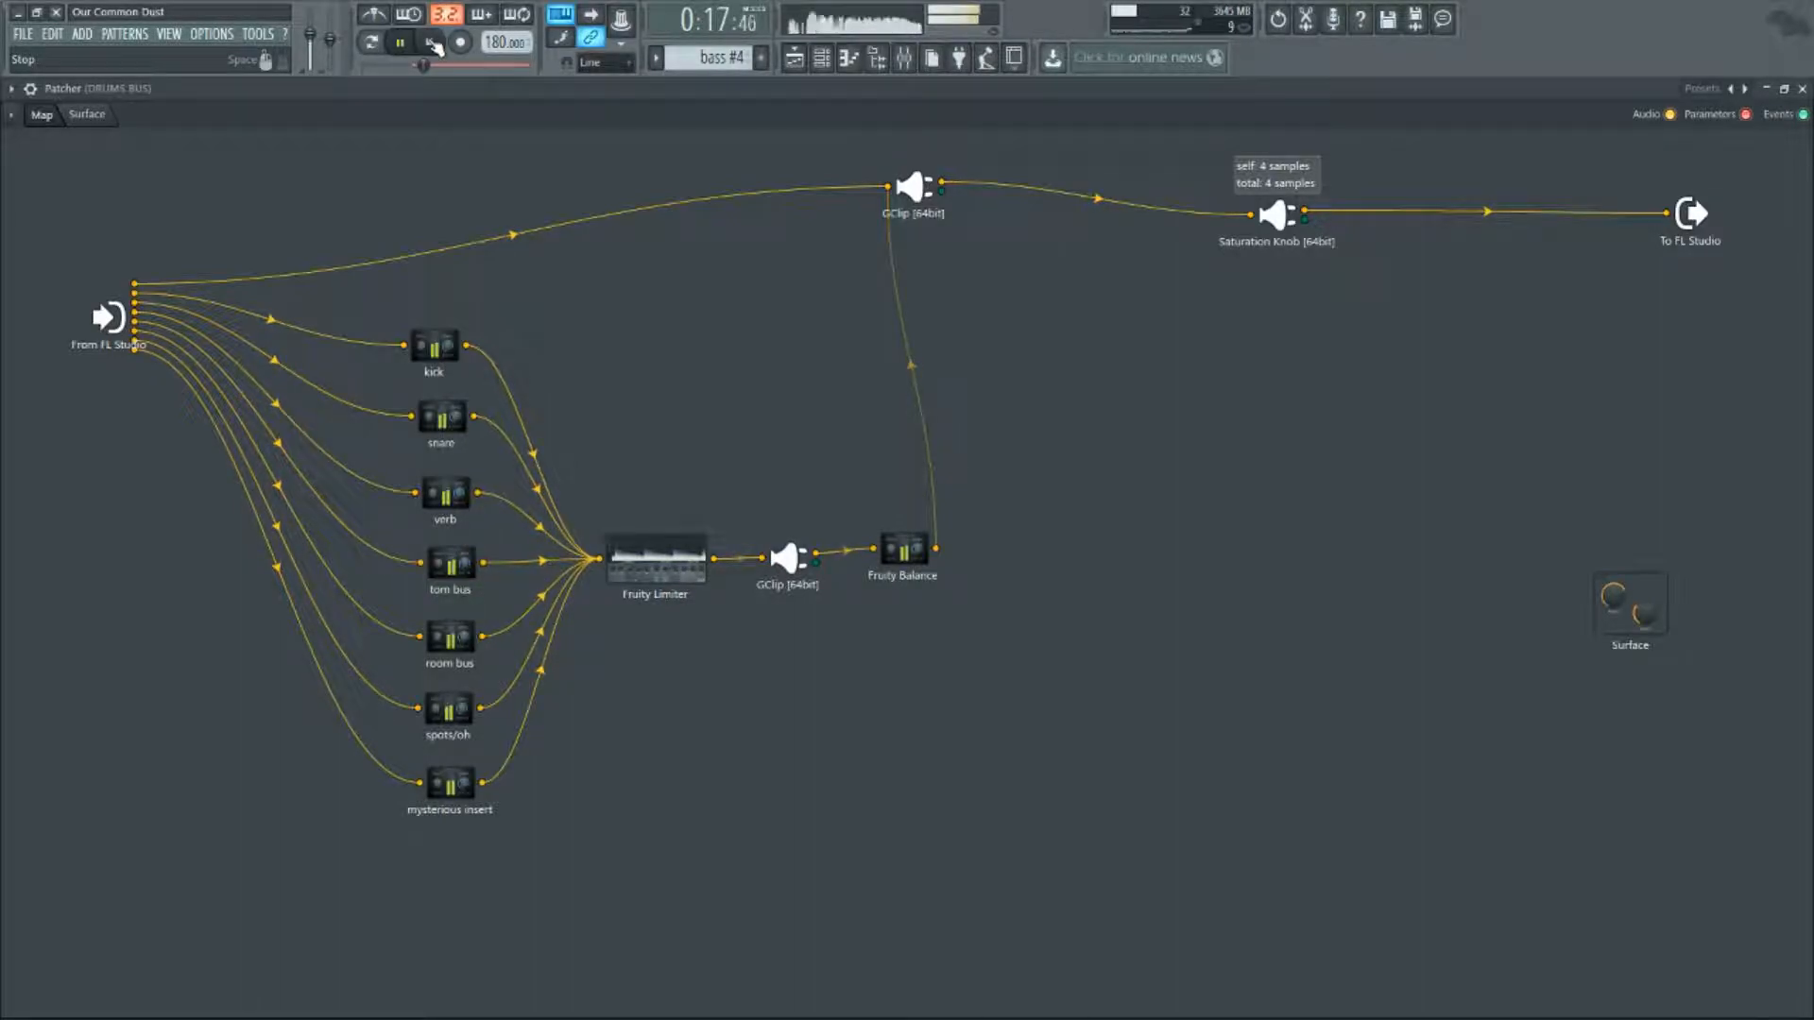
{"action": "left_click", "coordinate": [431, 44]}
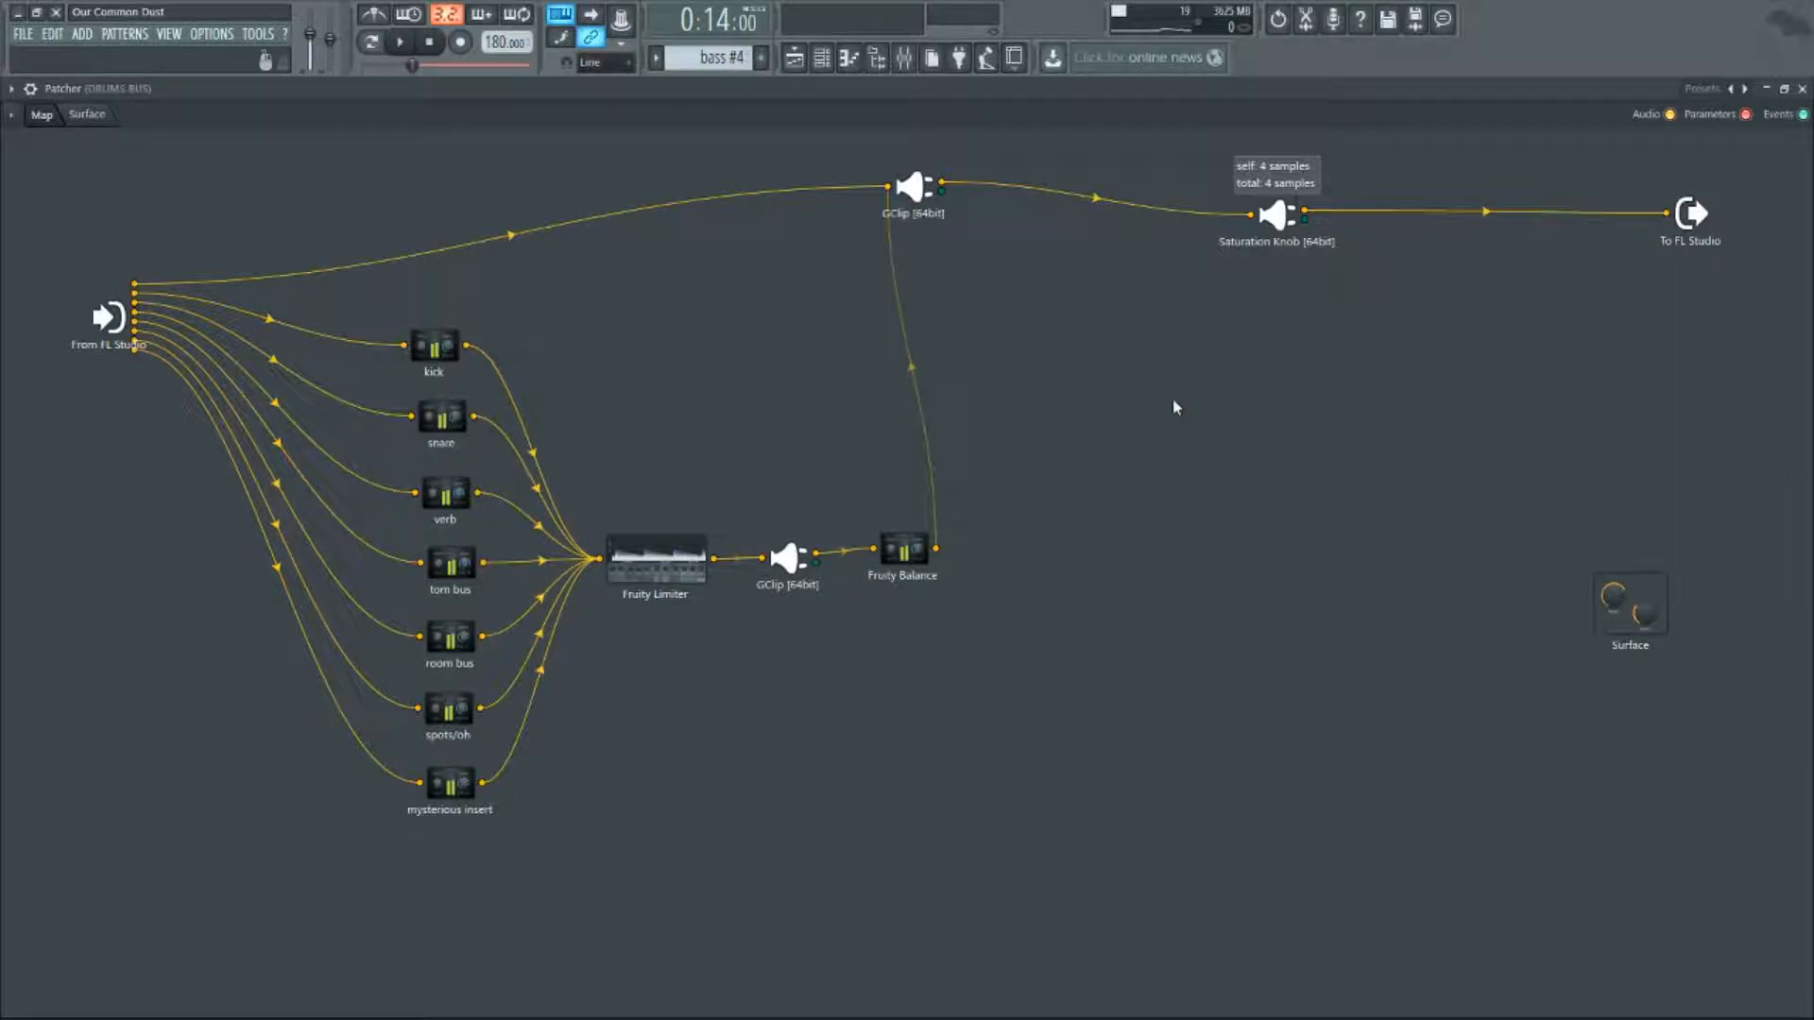
- Nudge the kick node and move the Fruity Limiter, GClip and Fruity Balance nodes up so the chain sits beneath the final GClip
{"action": "left_click_drag", "start_coordinate": [434, 346], "coordinate": [451, 351]}
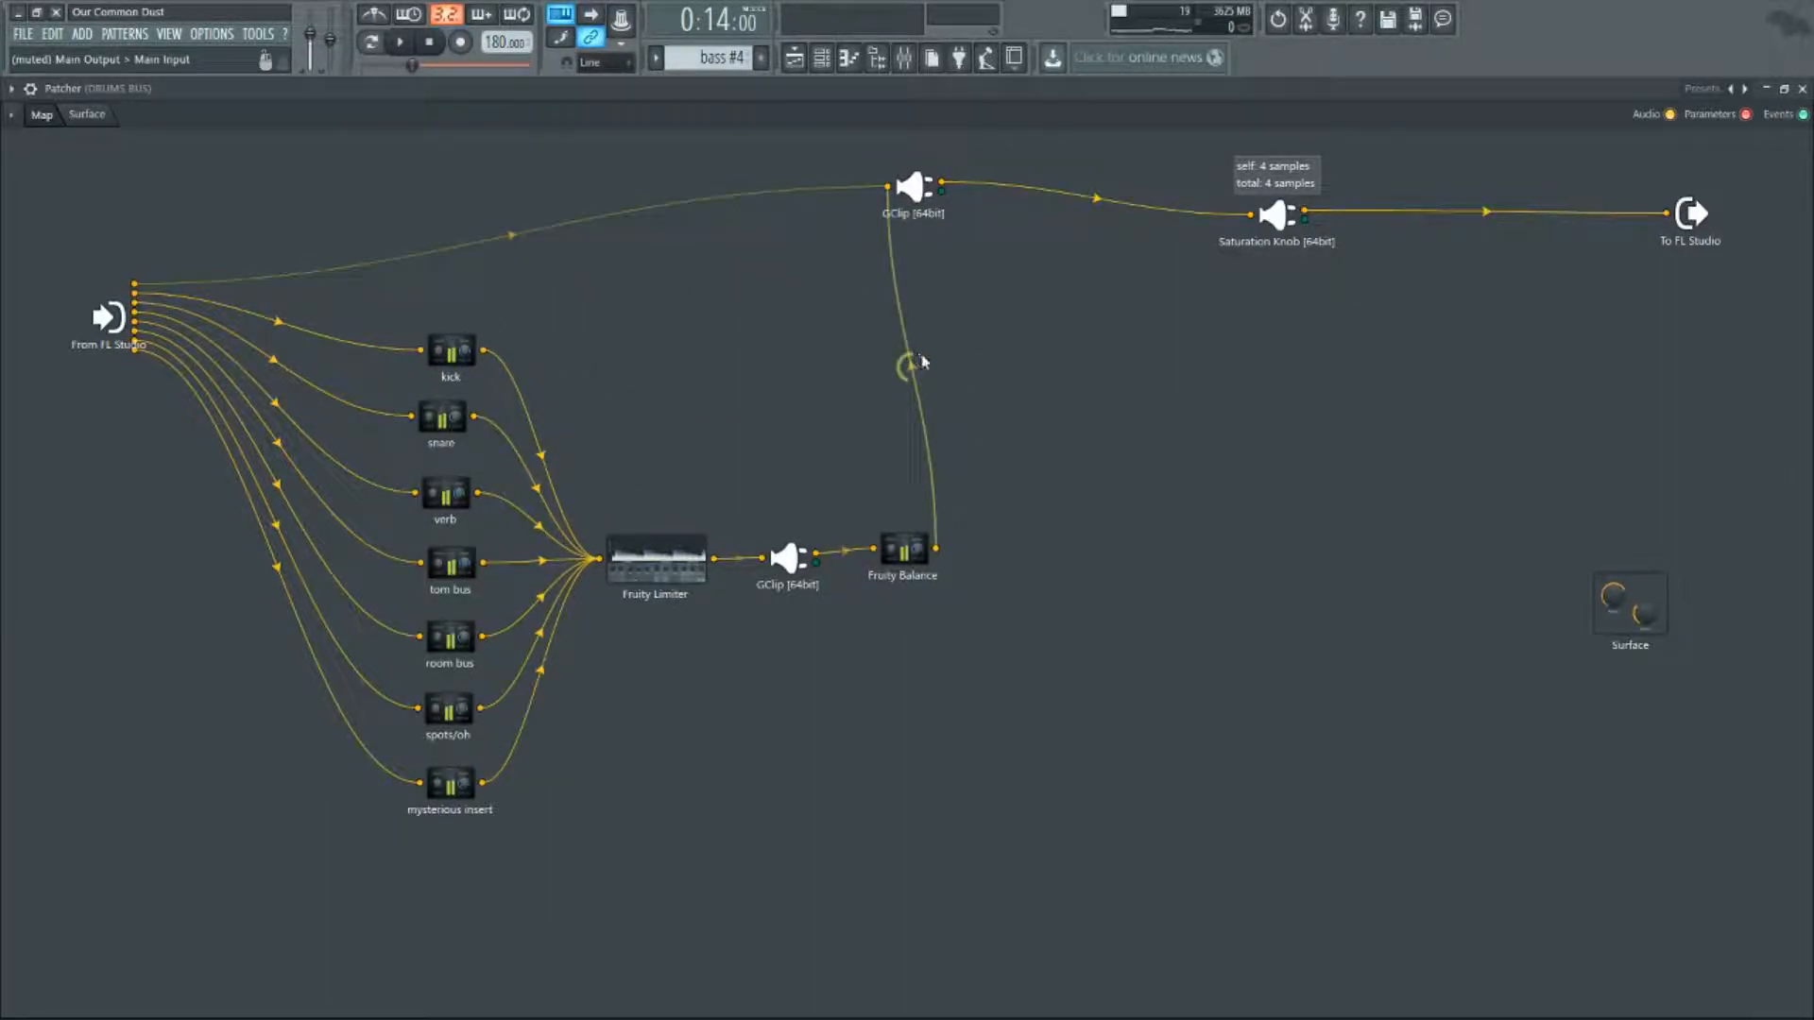
{"action": "left_click_drag", "start_coordinate": [904, 548], "coordinate": [893, 478]}
{"action": "left_click_drag", "start_coordinate": [787, 558], "coordinate": [746, 466]}
{"action": "left_click_drag", "start_coordinate": [656, 553], "coordinate": [628, 463]}
{"action": "left_click_drag", "start_coordinate": [905, 505], "coordinate": [869, 479]}
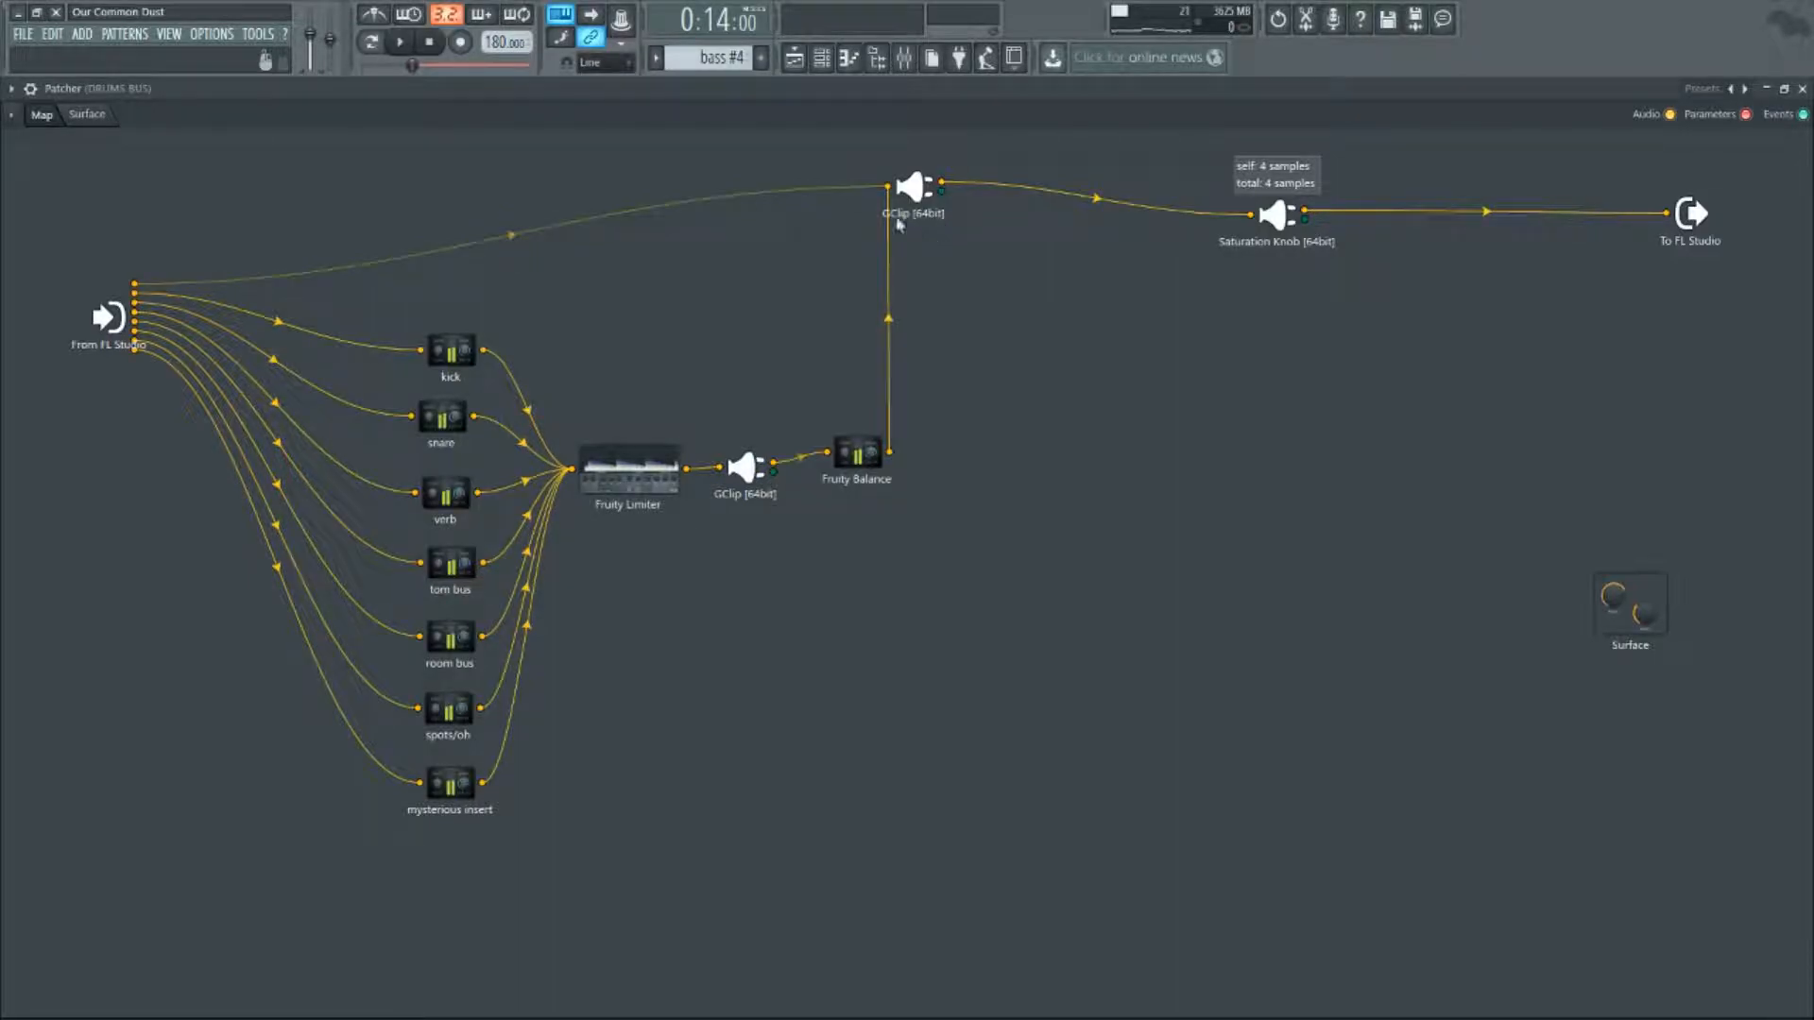
- Play the same section through the parallel compression path alone, and stop playback
{"action": "left_click", "coordinate": [414, 45]}
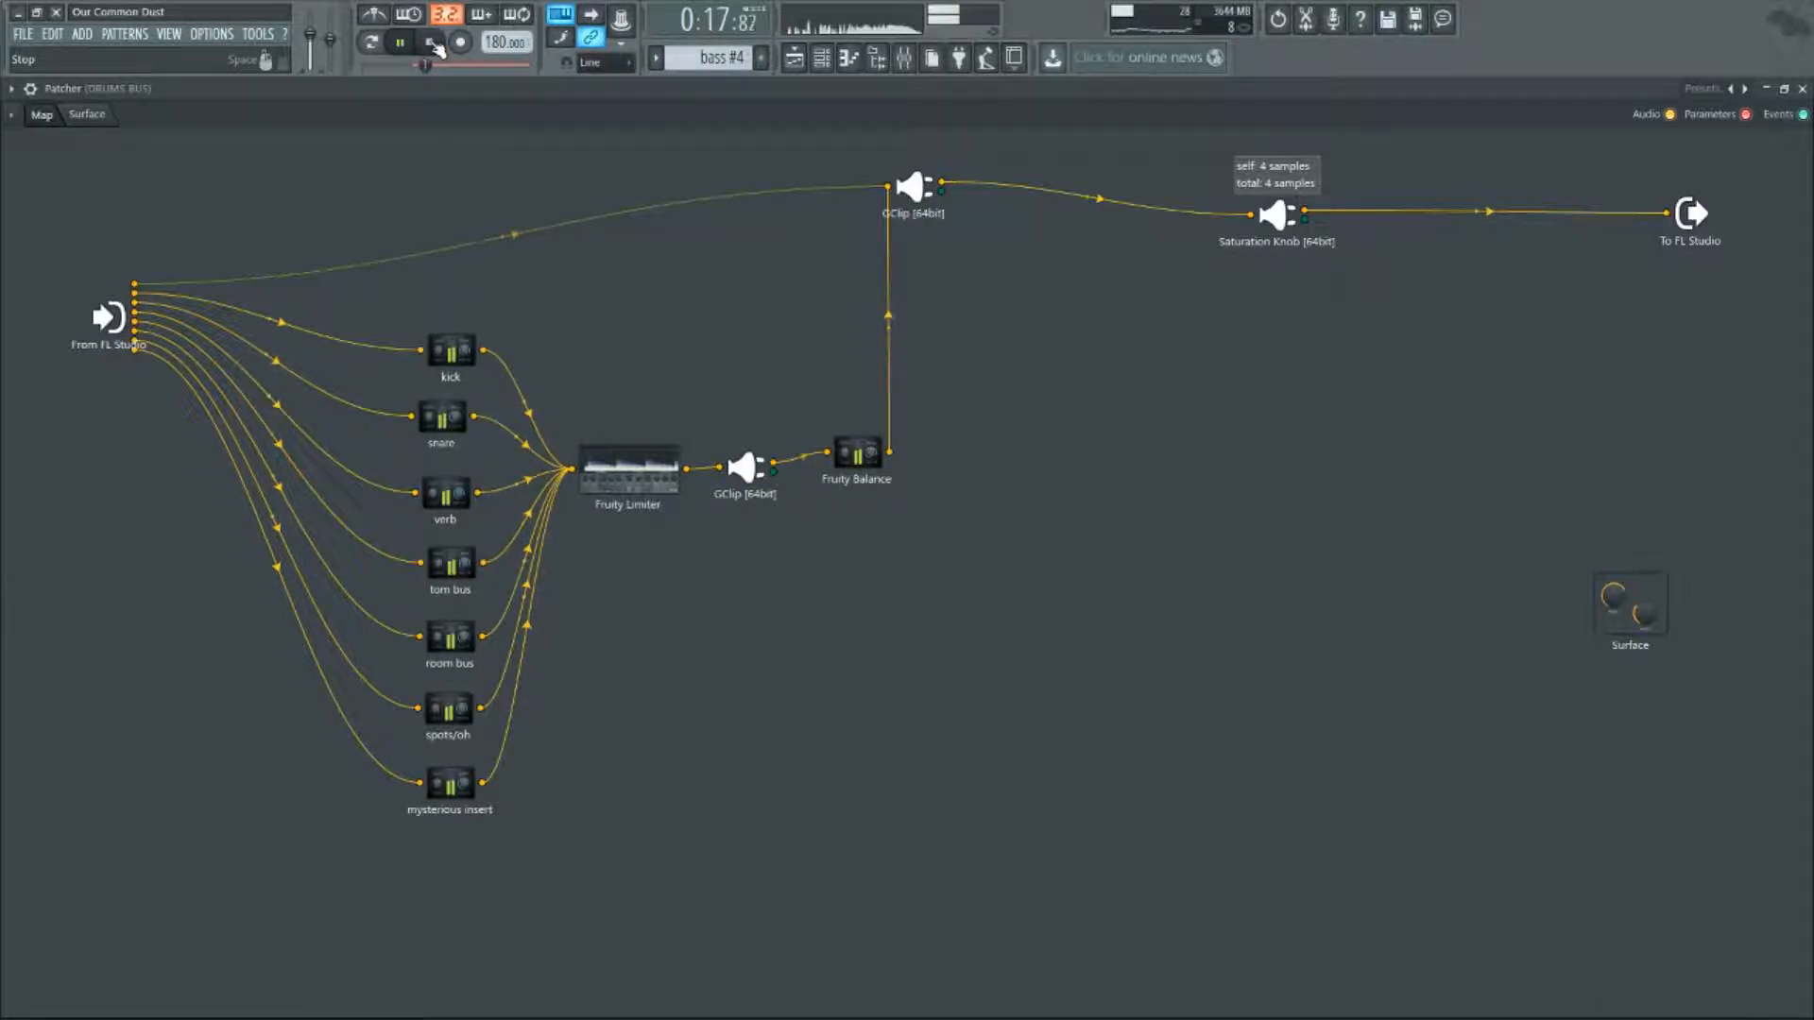
{"action": "left_click", "coordinate": [430, 42]}
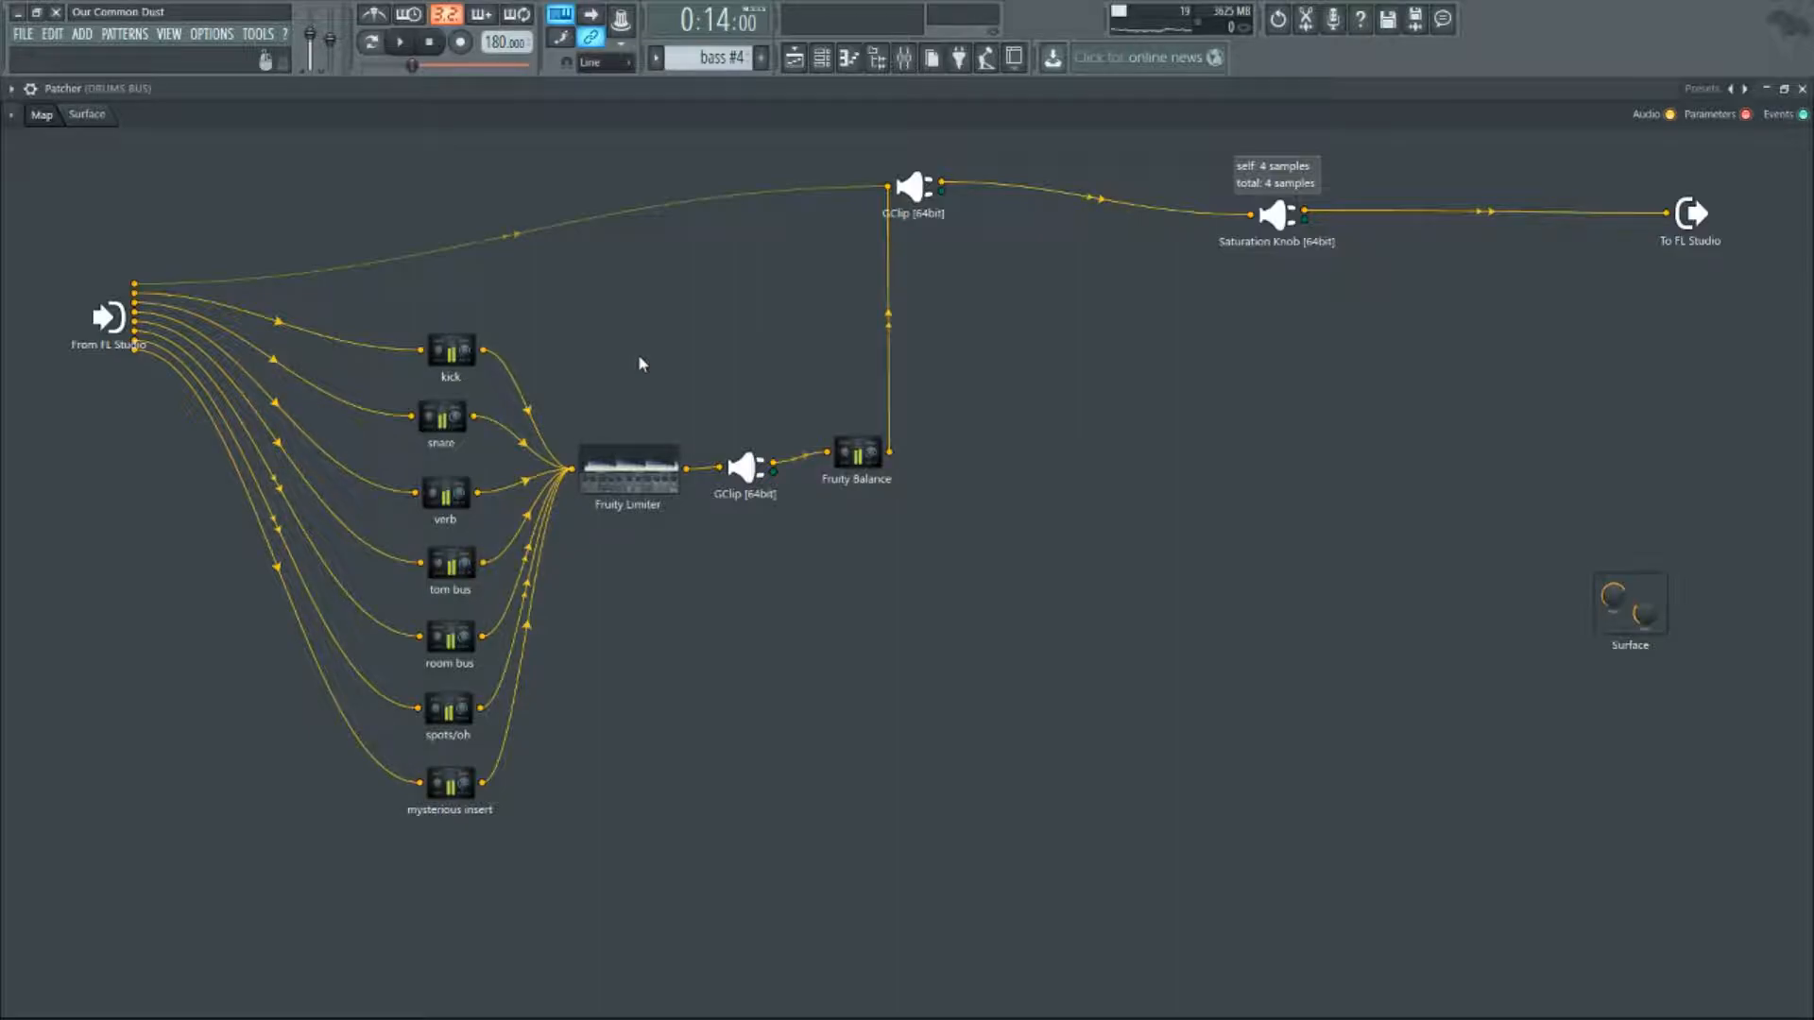
- Inspect the volume and balance settings of the kick module and the Fruity Balance module, closing each window
{"action": "left_click", "coordinate": [452, 352]}
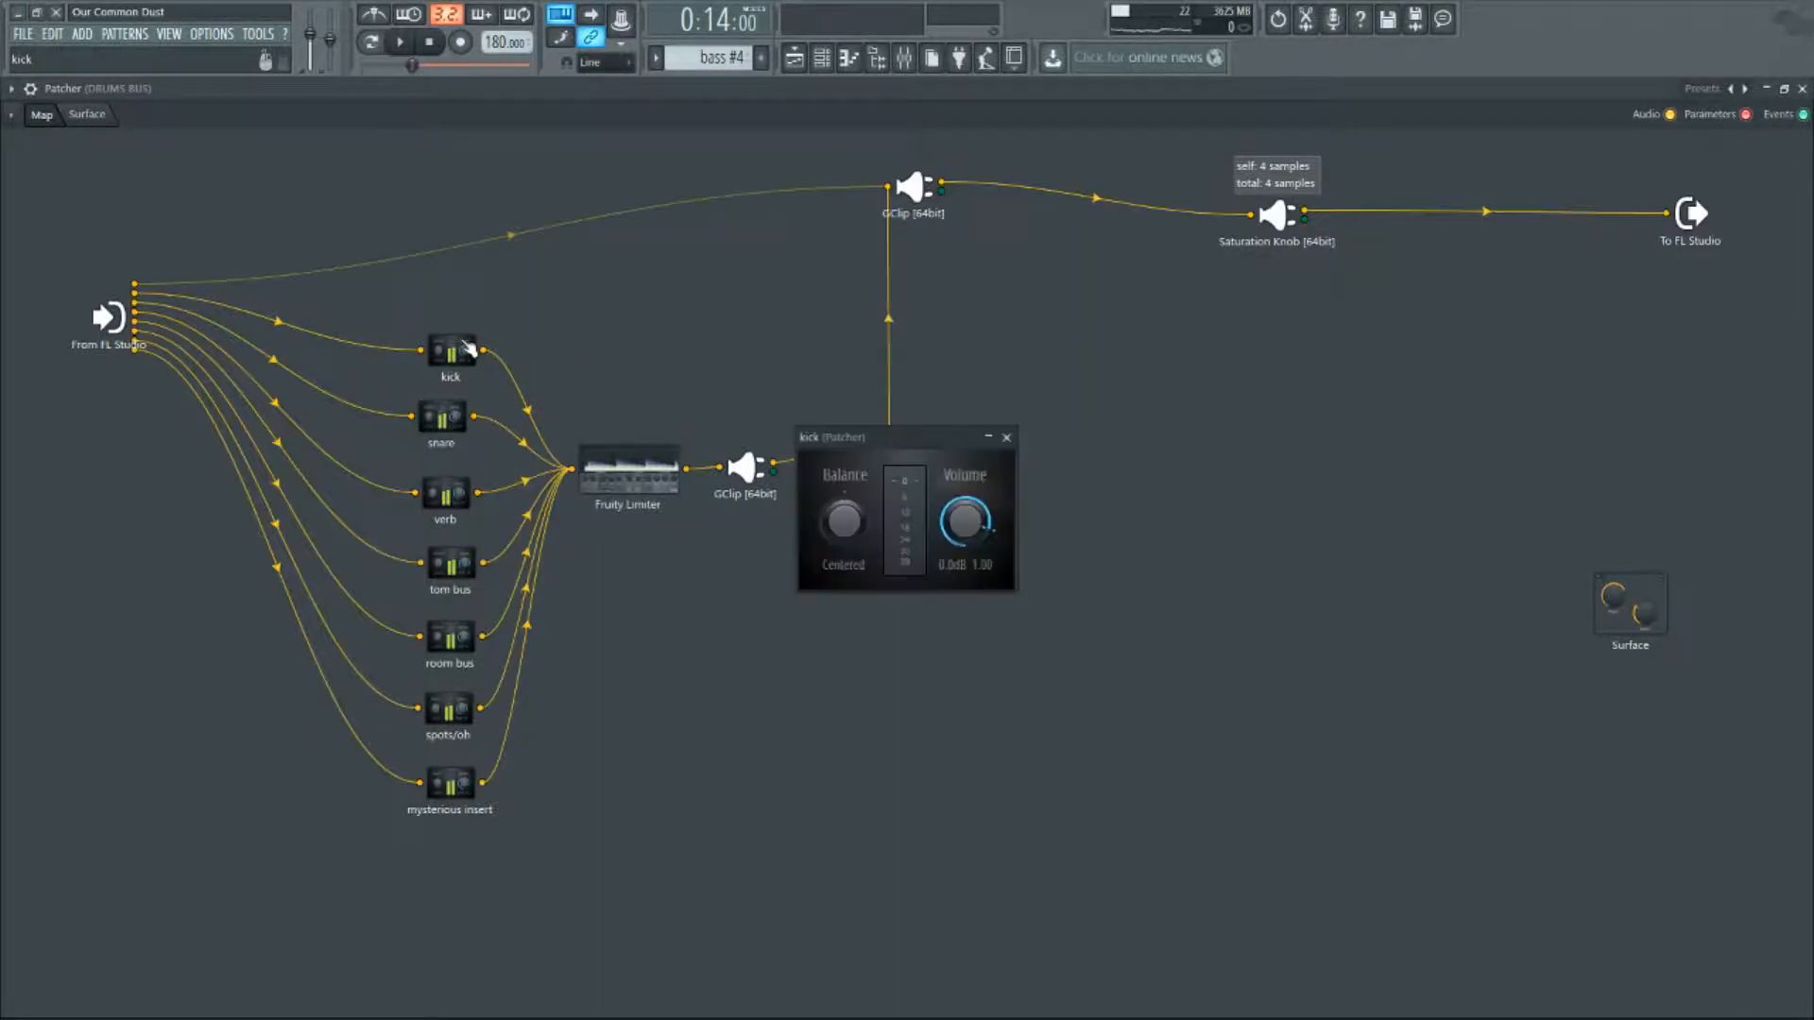
{"action": "left_click", "coordinate": [1012, 452]}
{"action": "left_click", "coordinate": [868, 458]}
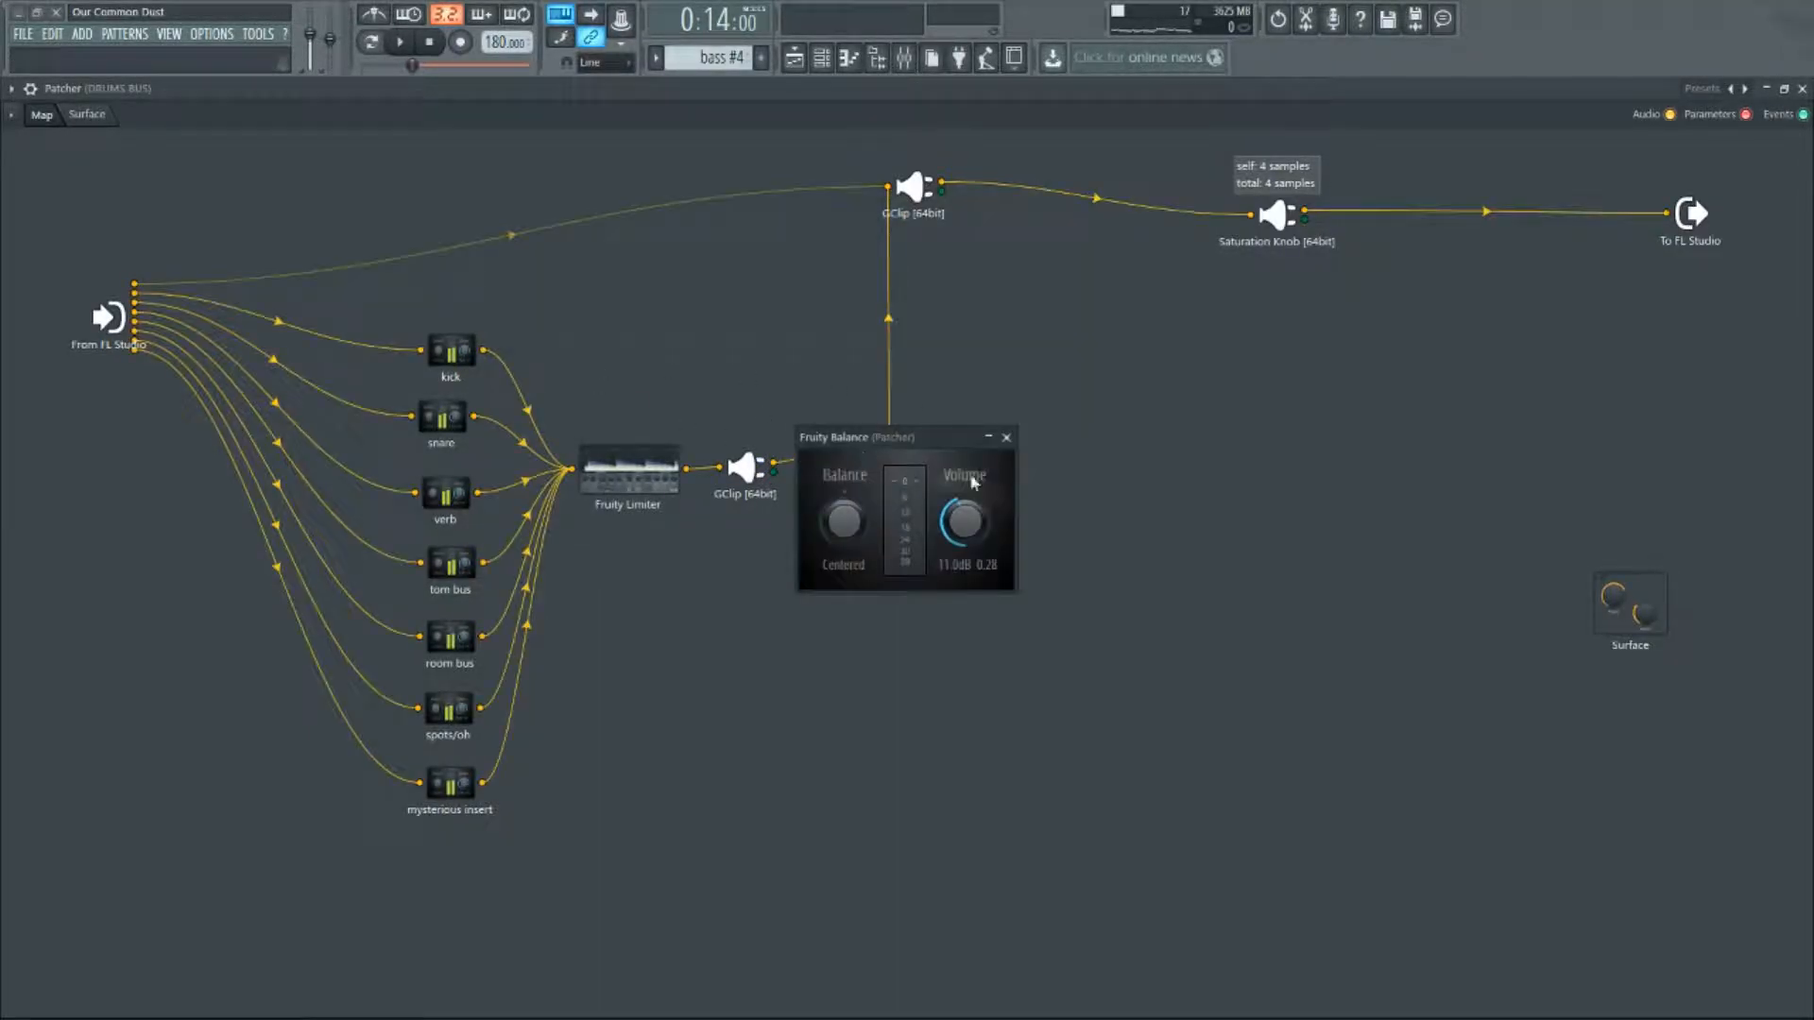
{"action": "left_click", "coordinate": [1007, 438]}
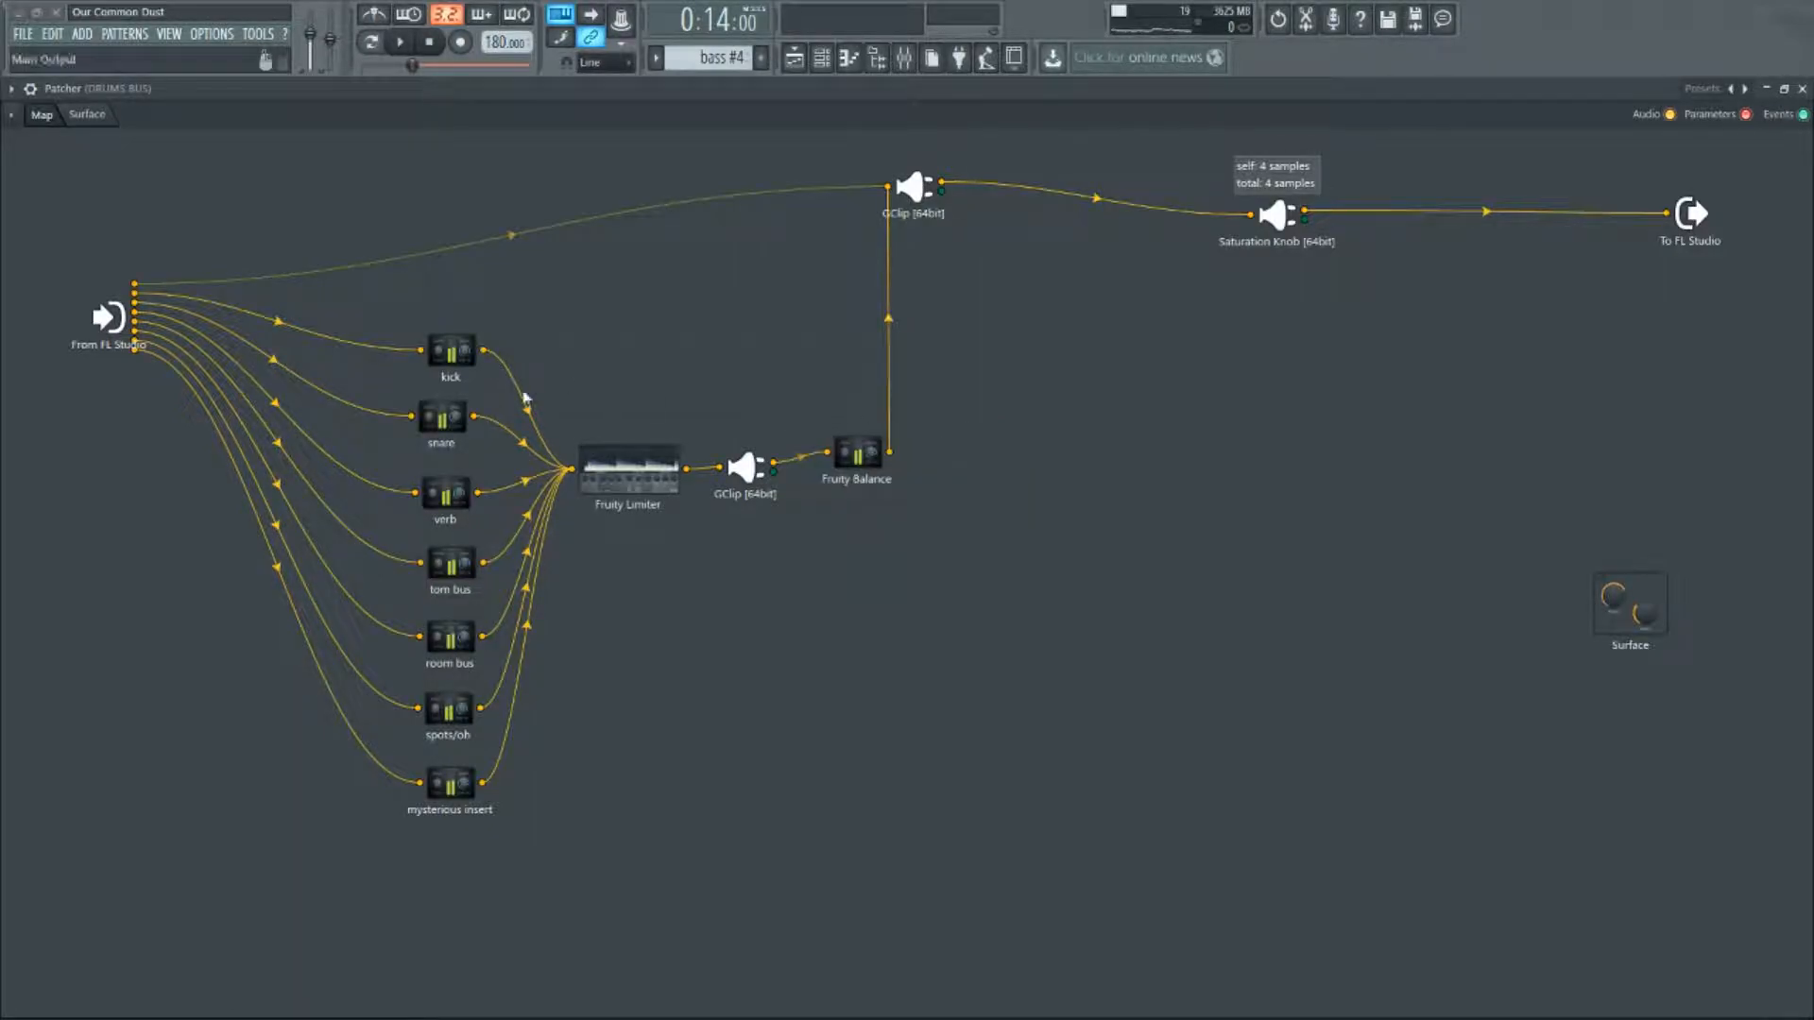
- Rearrange the Fruity Limiter, parallel GClip, Fruity Balance and room bus nodes to space out the parallel compression chain
{"action": "left_click_drag", "start_coordinate": [619, 461], "coordinate": [621, 477]}
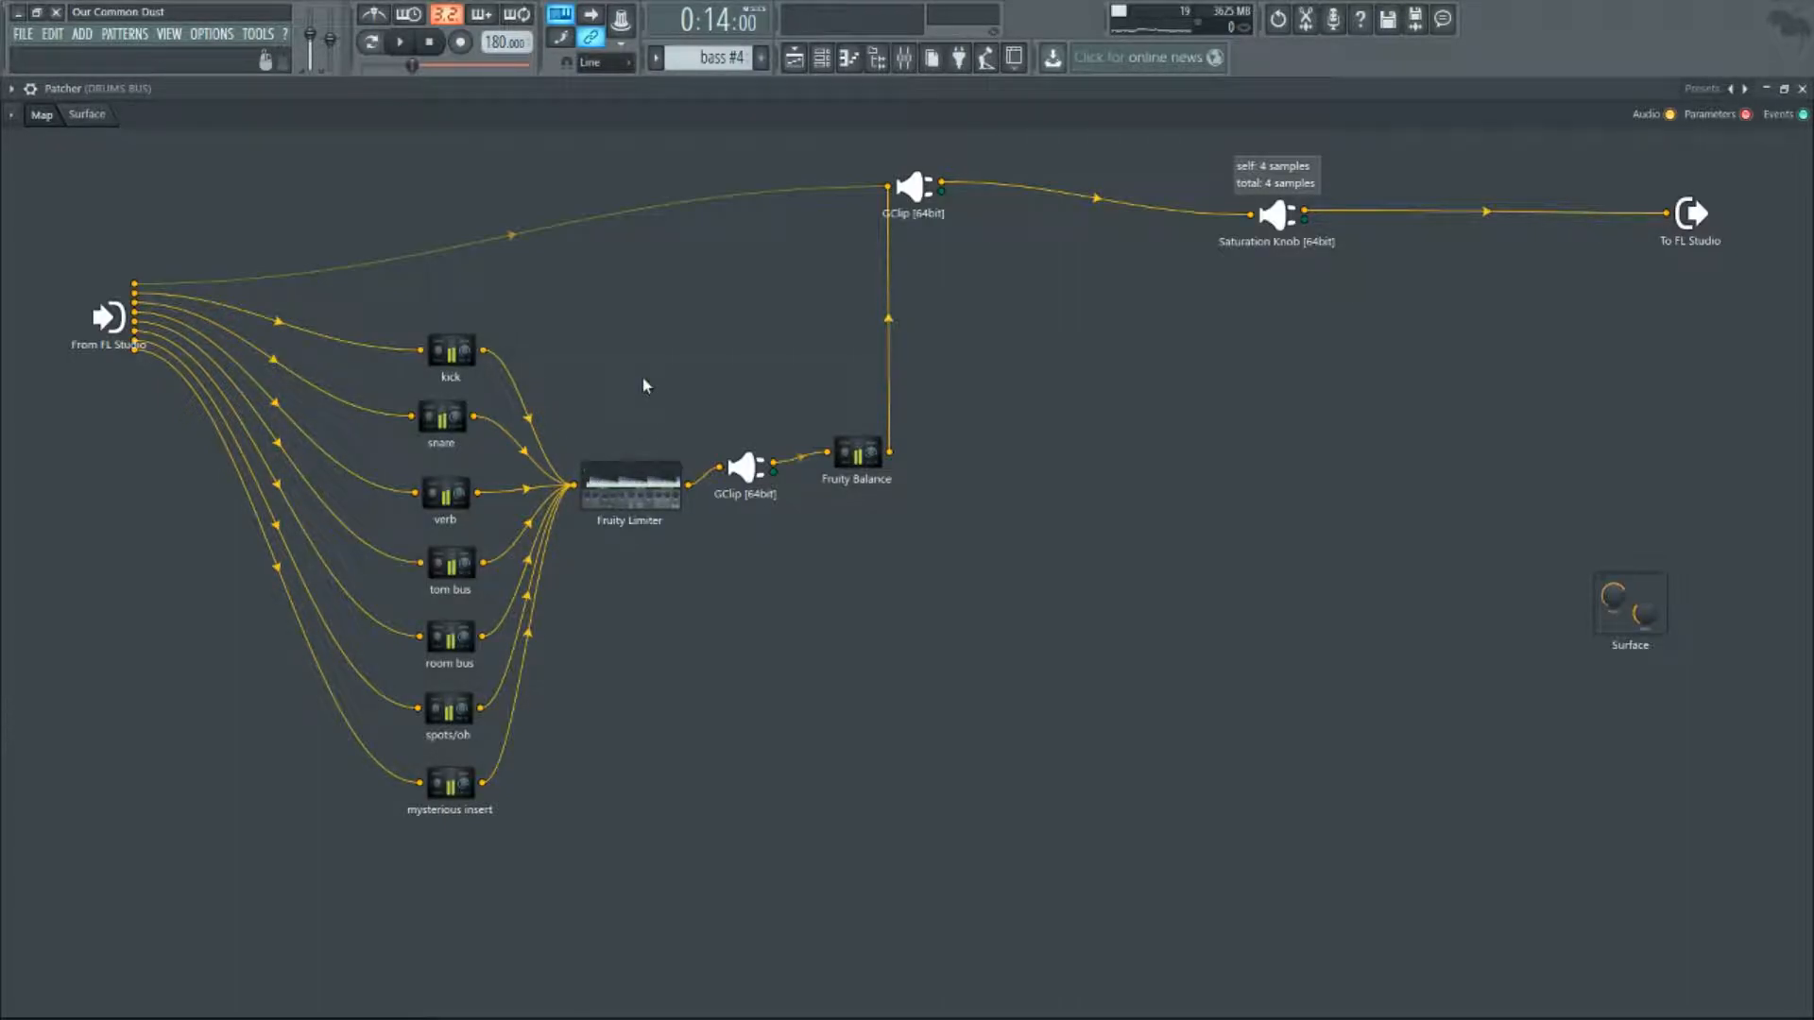
{"action": "left_click_drag", "start_coordinate": [642, 483], "coordinate": [677, 466]}
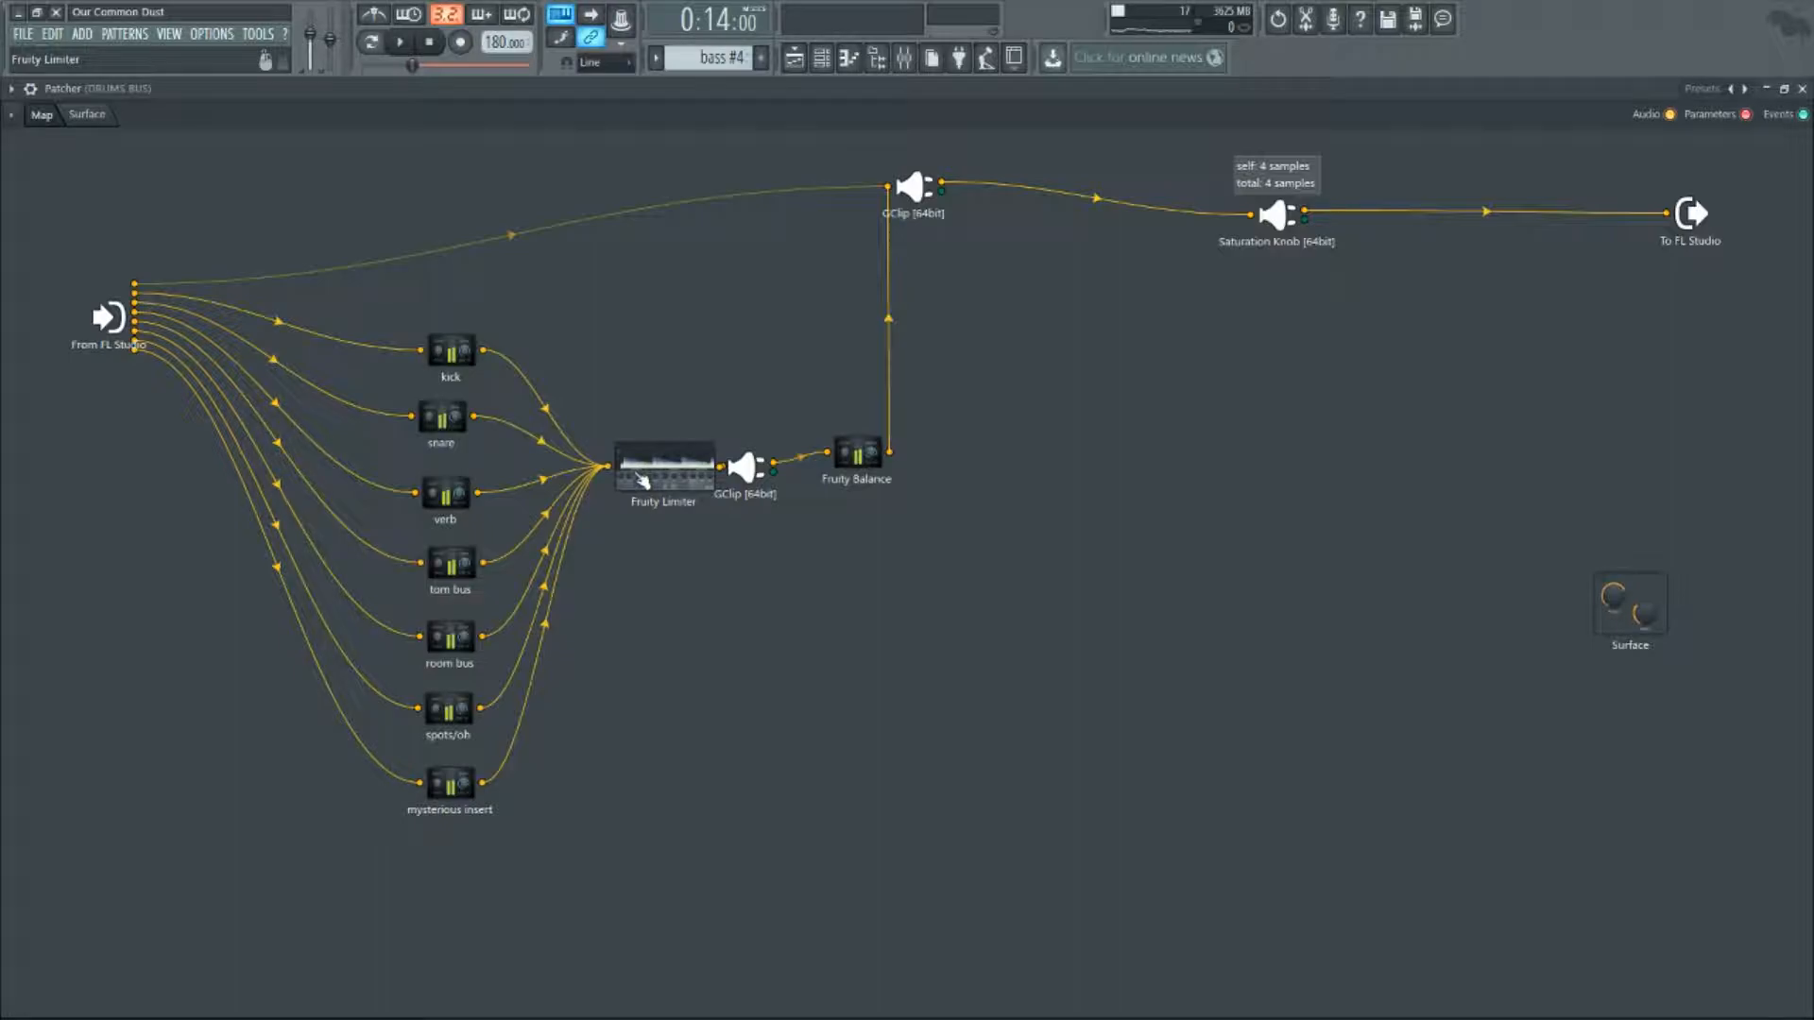
{"action": "left_click_drag", "start_coordinate": [649, 479], "coordinate": [628, 493]}
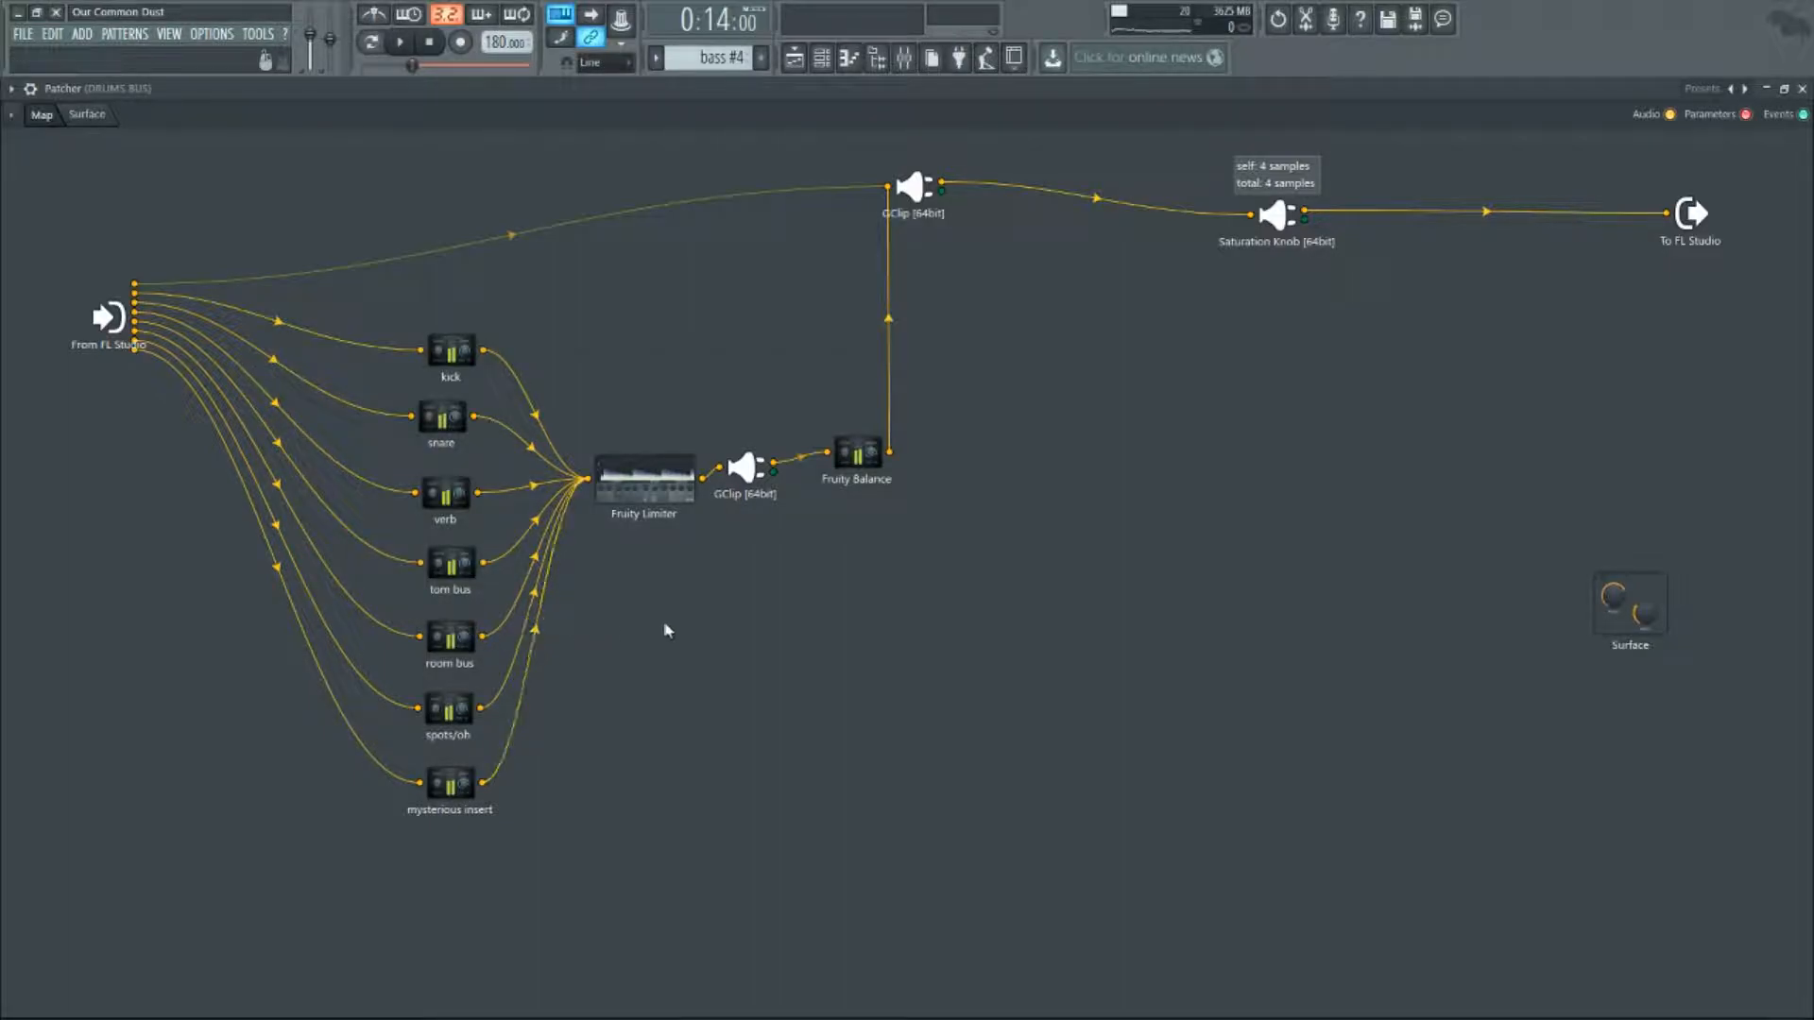
{"action": "left_click_drag", "start_coordinate": [666, 498], "coordinate": [666, 518]}
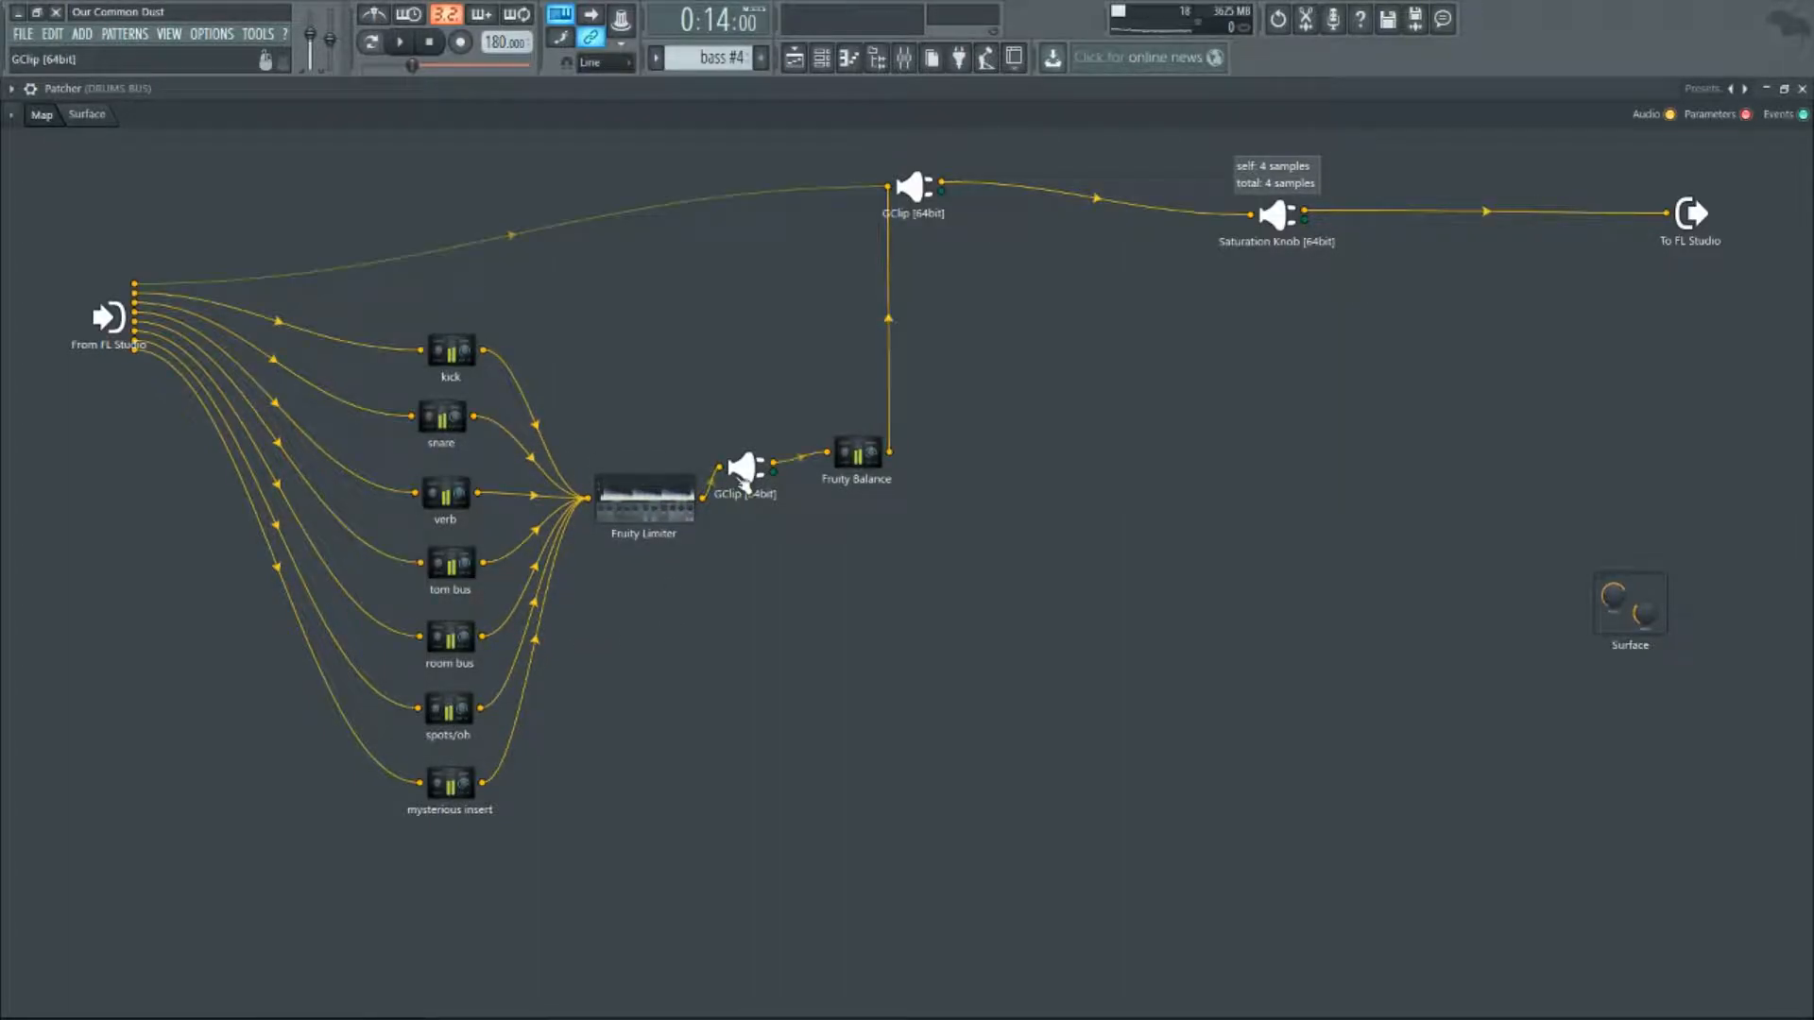
{"action": "left_click_drag", "start_coordinate": [746, 469], "coordinate": [746, 495]}
{"action": "left_click_drag", "start_coordinate": [857, 454], "coordinate": [890, 423]}
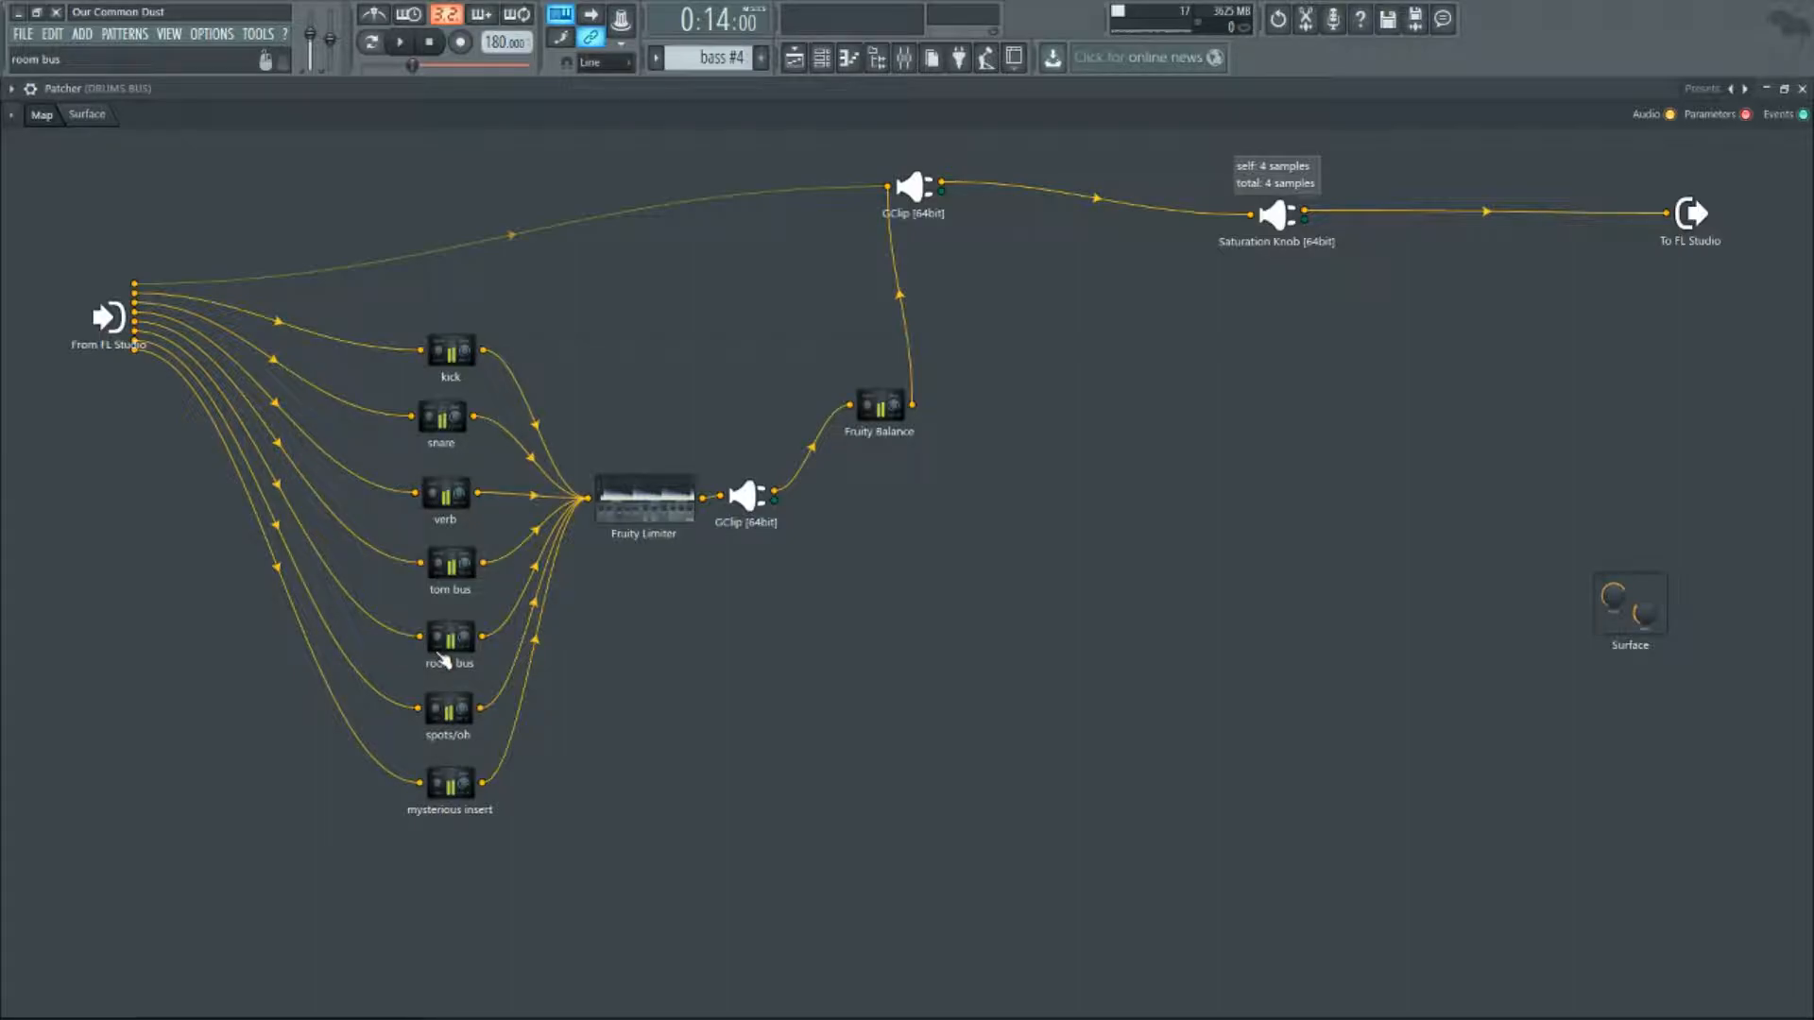
{"action": "left_click_drag", "start_coordinate": [461, 645], "coordinate": [451, 706]}
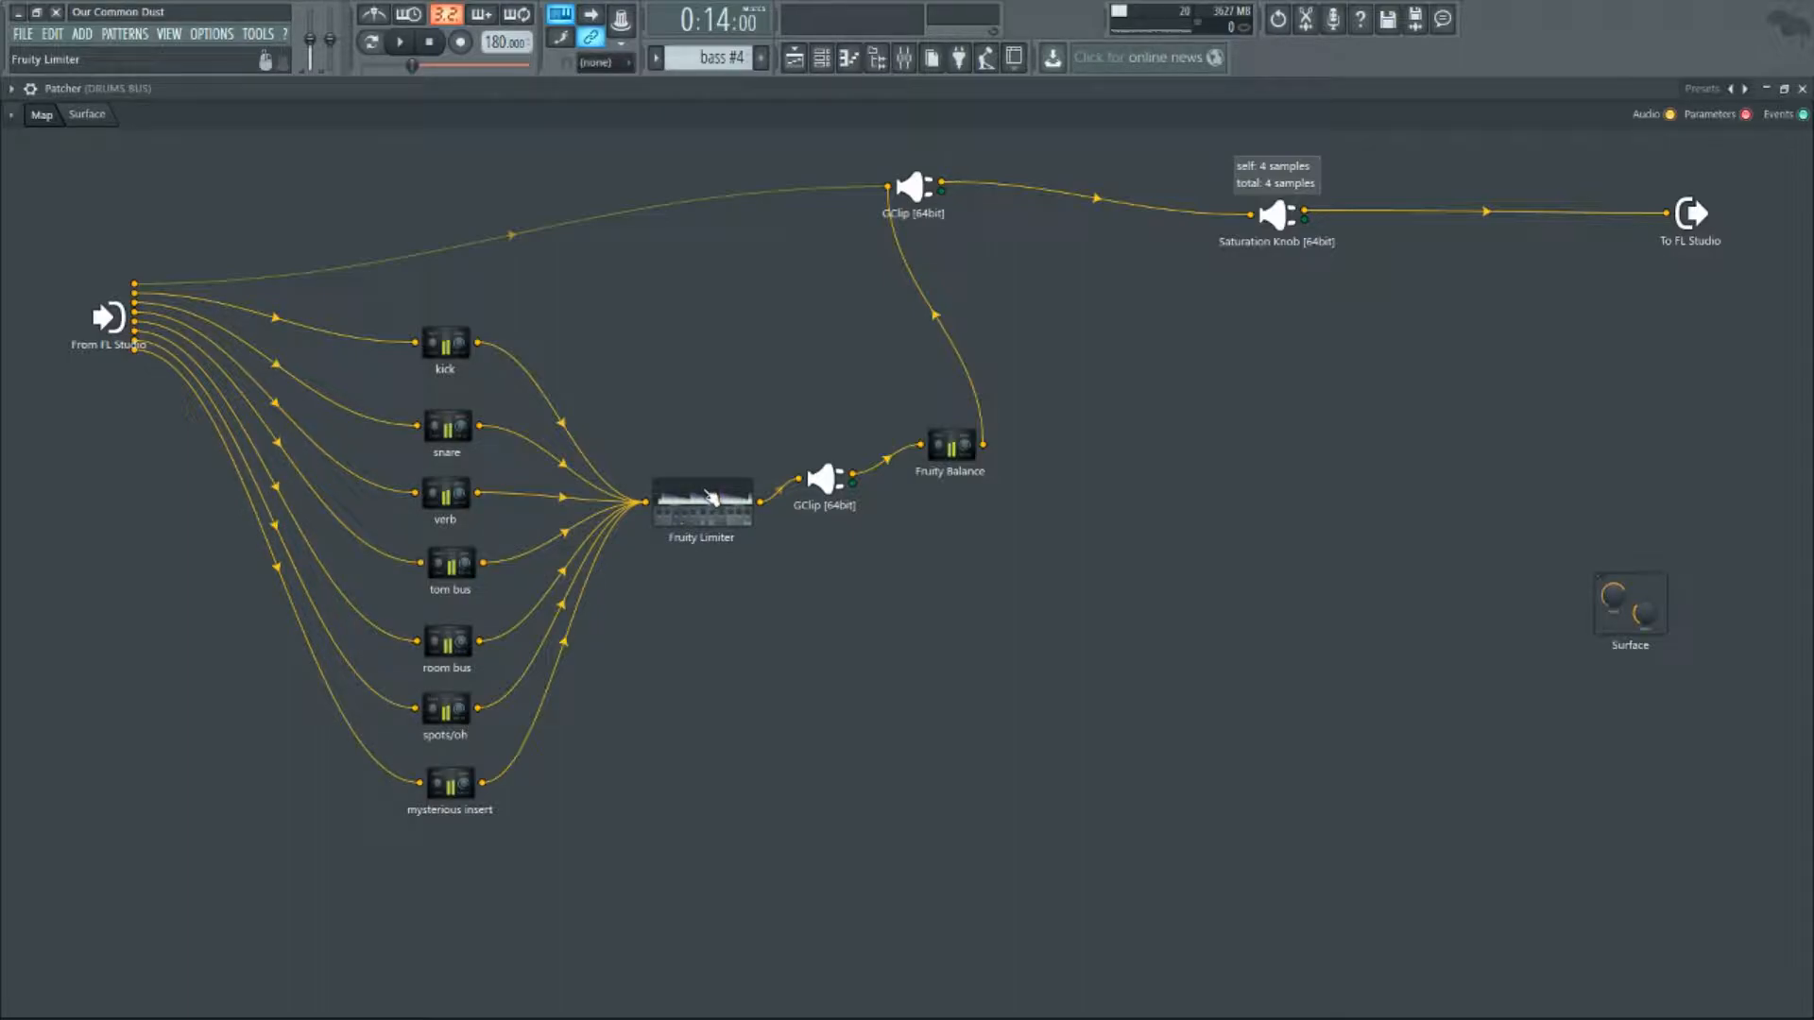
{"action": "mouse_move", "coordinate": [710, 498]}
{"action": "left_mouse_down"}
{"action": "mouse_move", "coordinate": [705, 468]}
{"action": "mouse_move", "coordinate": [737, 489]}
{"action": "mouse_move", "coordinate": [690, 487]}
{"action": "left_mouse_up"}
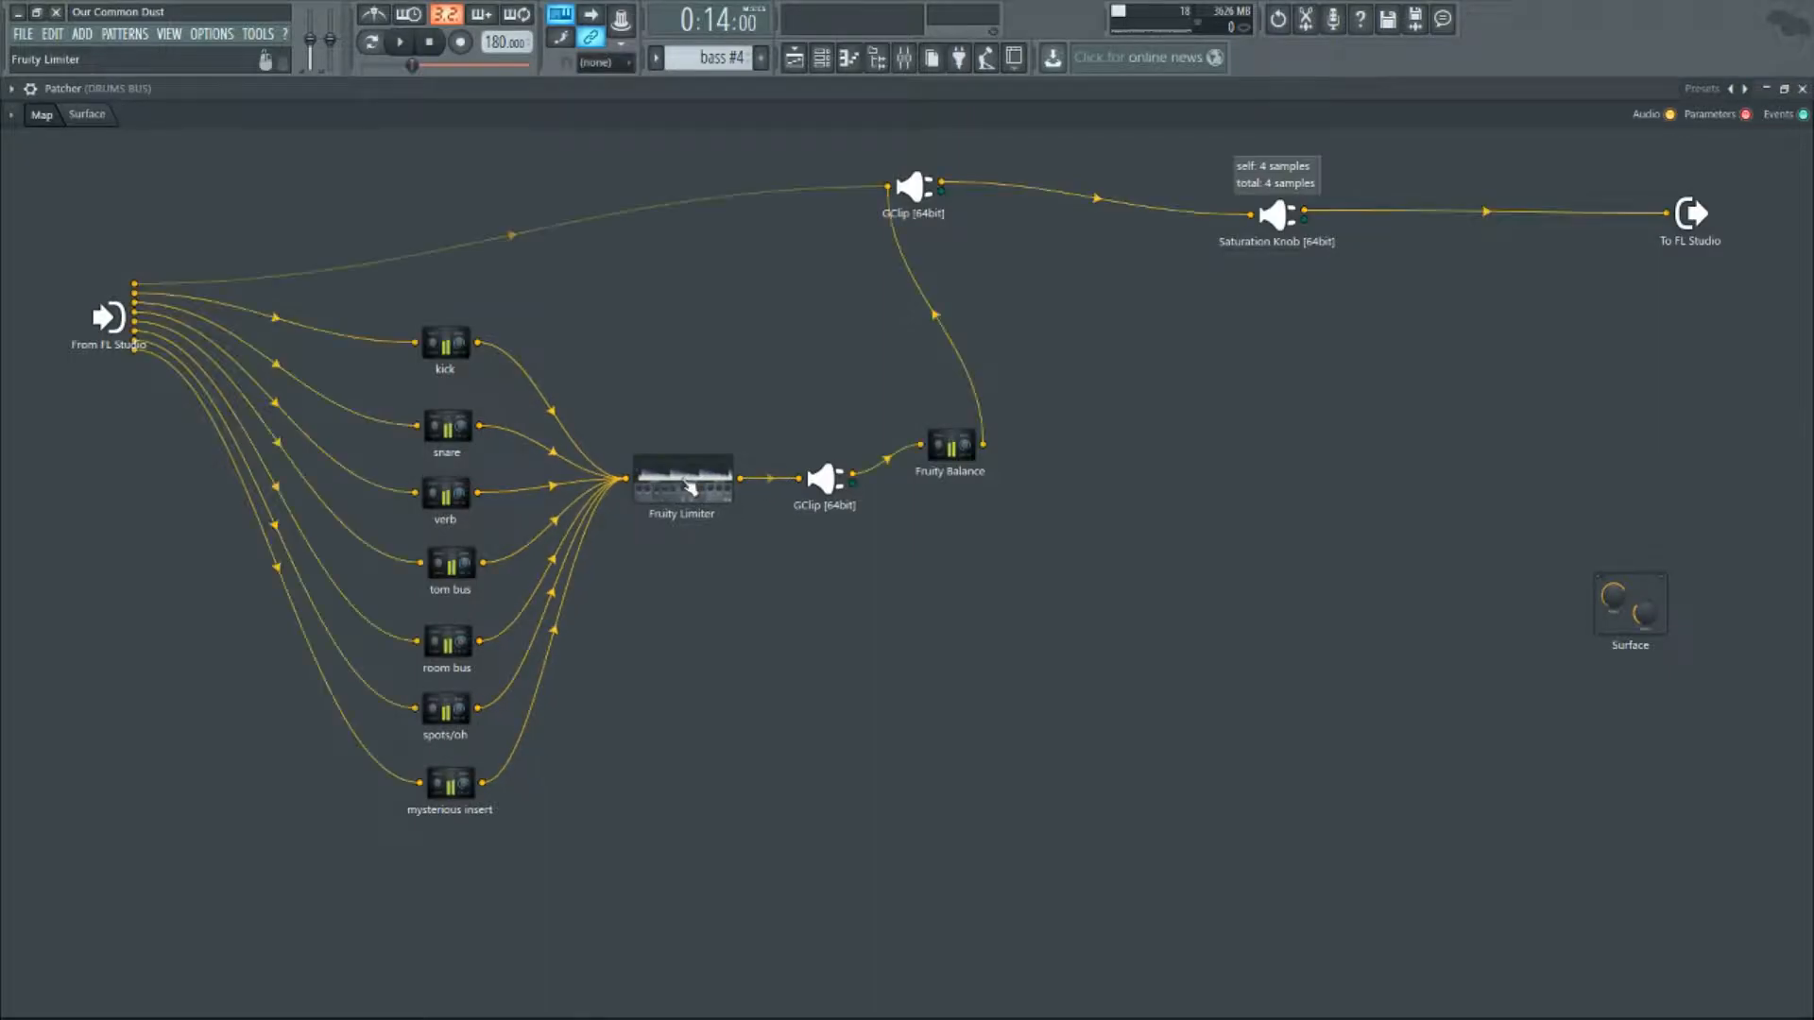
- Check the kick module's balance and volume settings, and nudge its node slightly higher in the map
{"action": "left_click", "coordinate": [446, 345]}
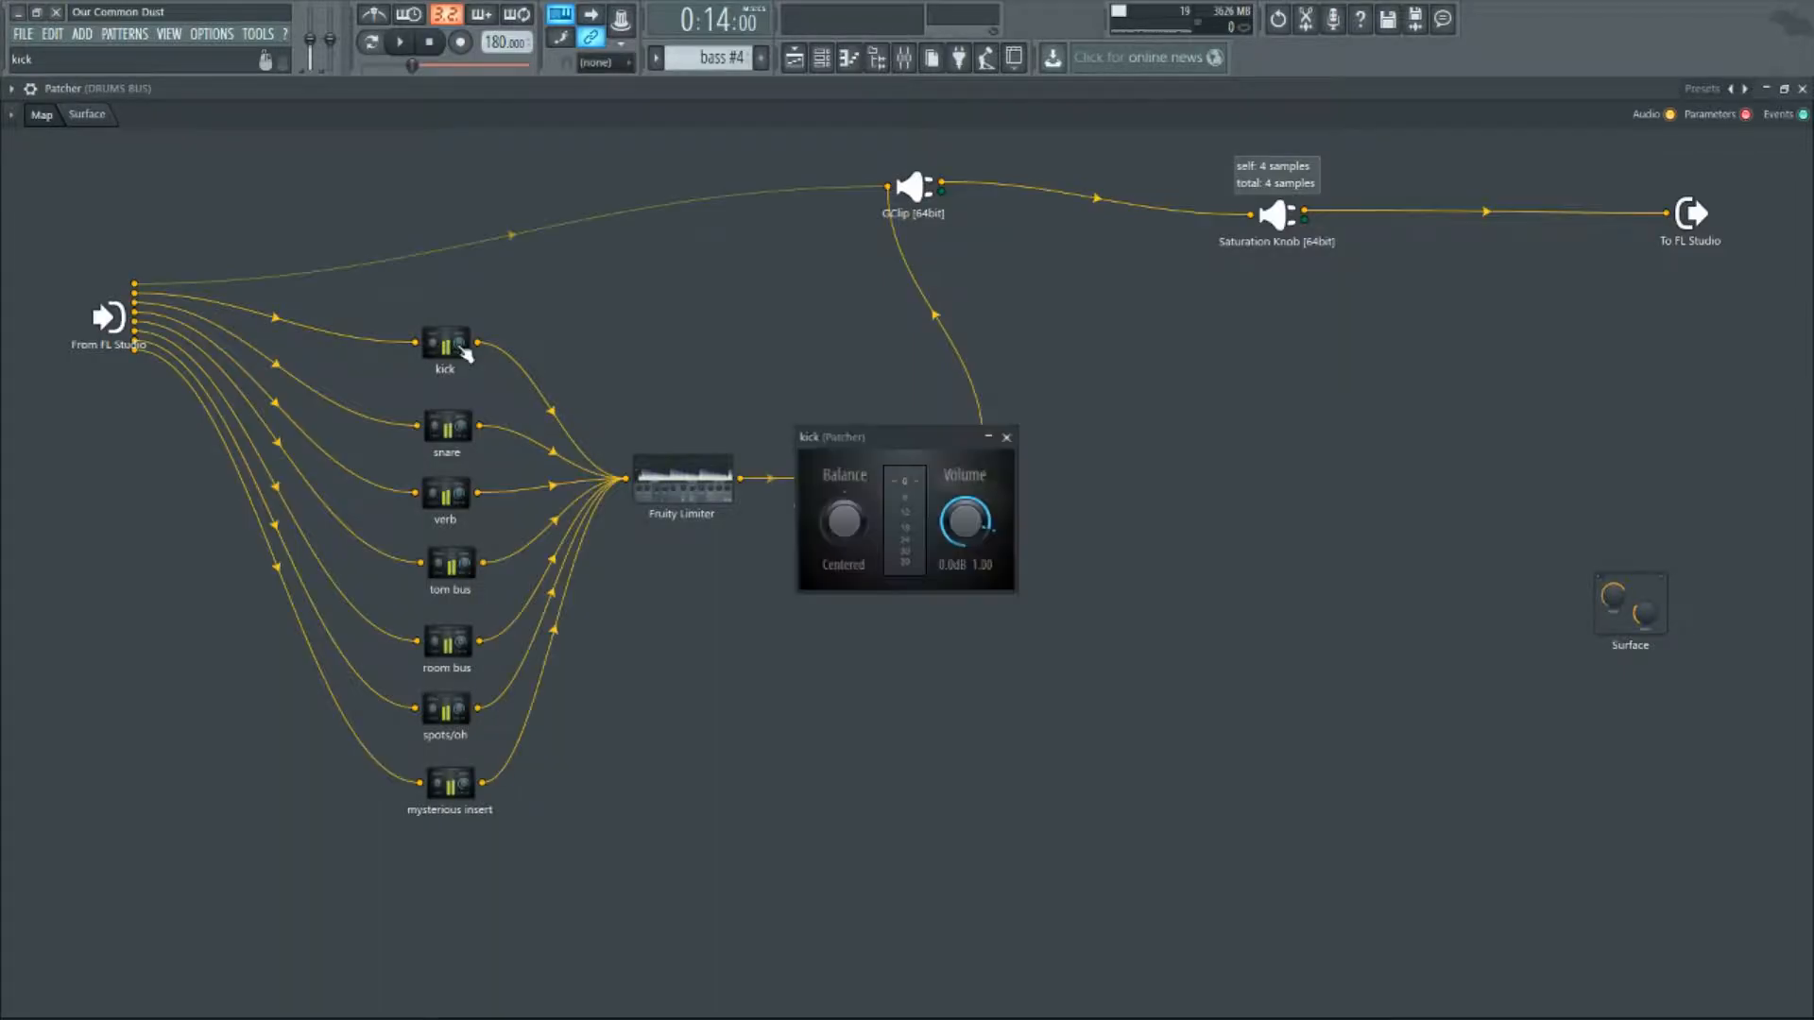
{"action": "left_click", "coordinate": [1007, 439]}
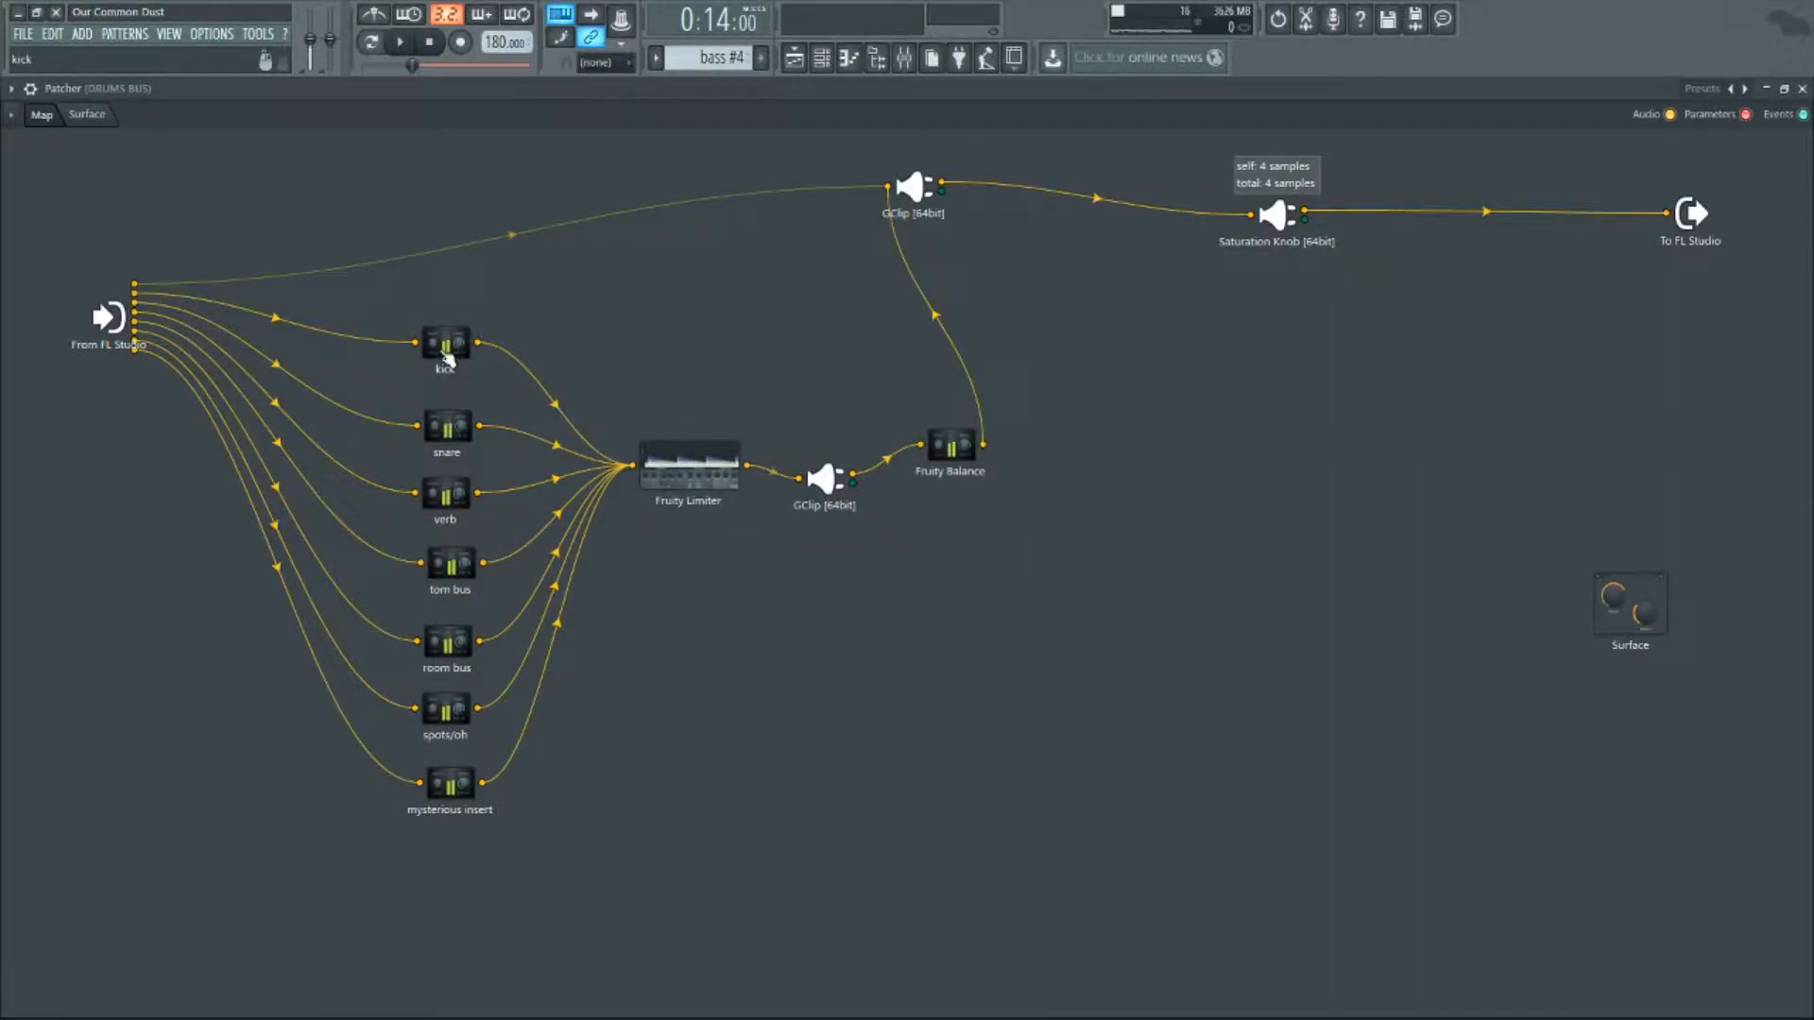
{"action": "left_click_drag", "start_coordinate": [448, 357], "coordinate": [453, 348]}
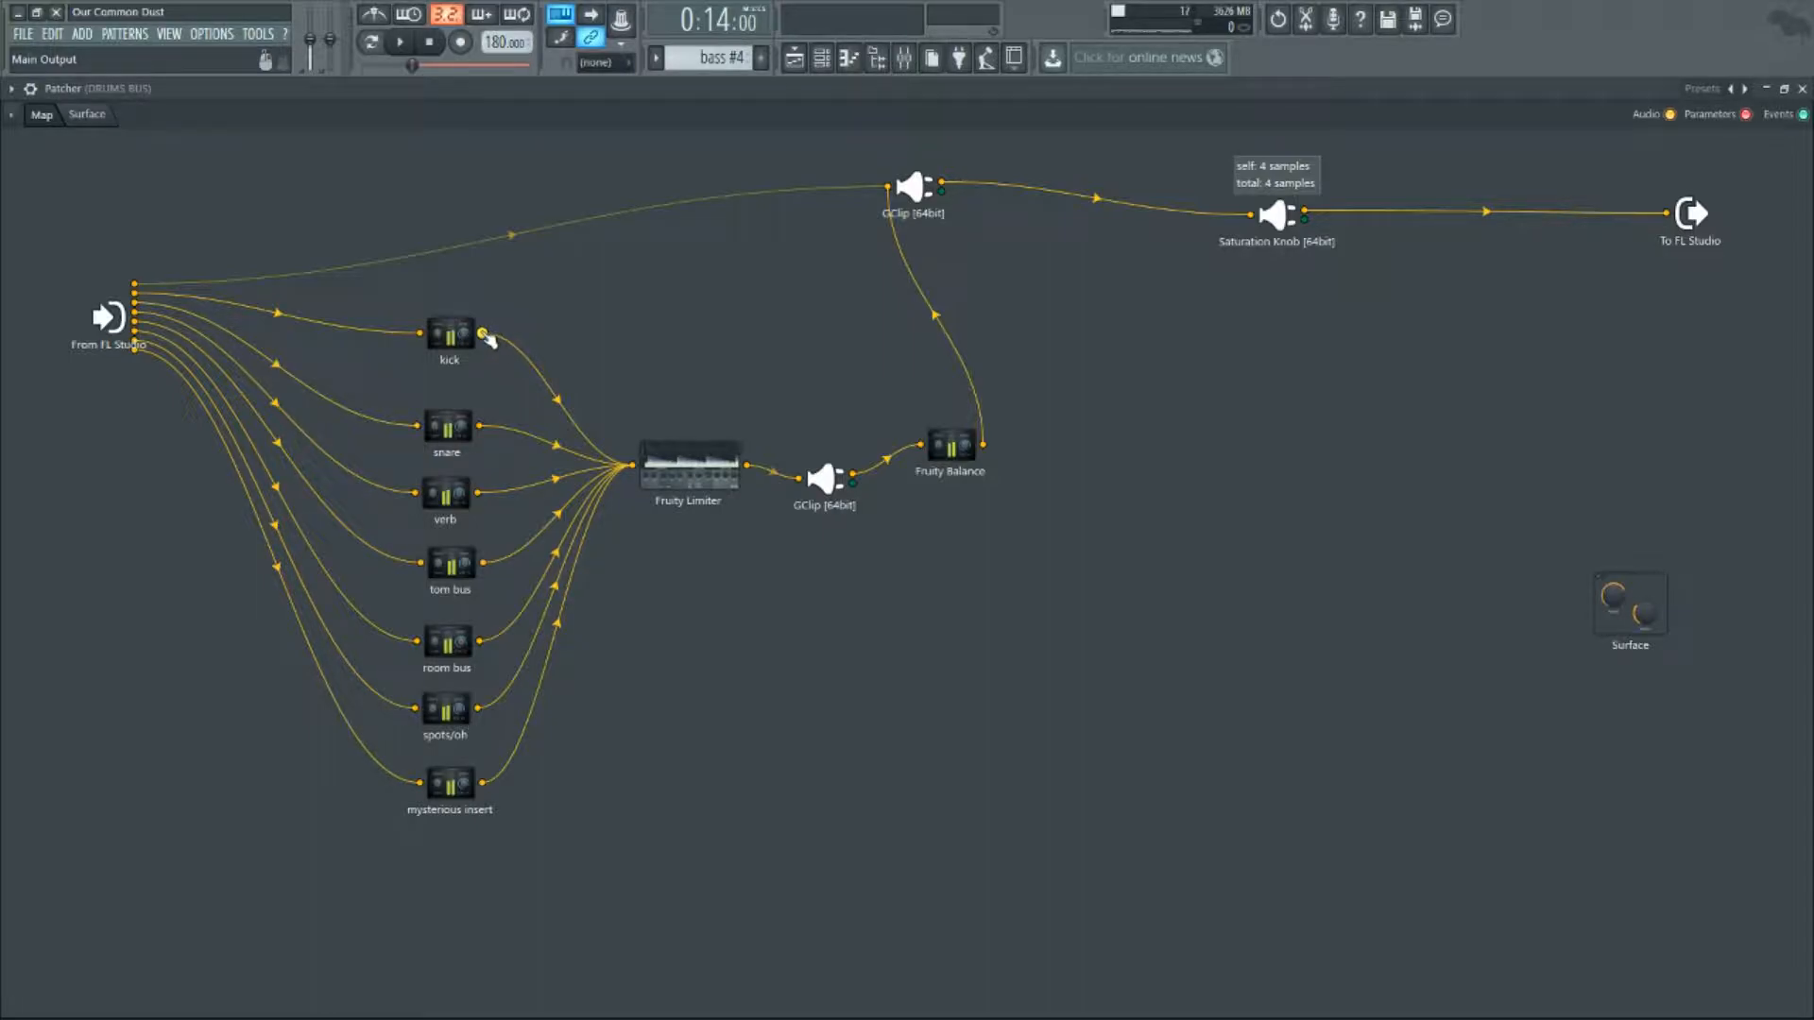
- Insert a Fruity Parametric EQ 2 on the kick module's output and place its node between the kick module and the Fruity Limiter
{"action": "right_click", "coordinate": [484, 337]}
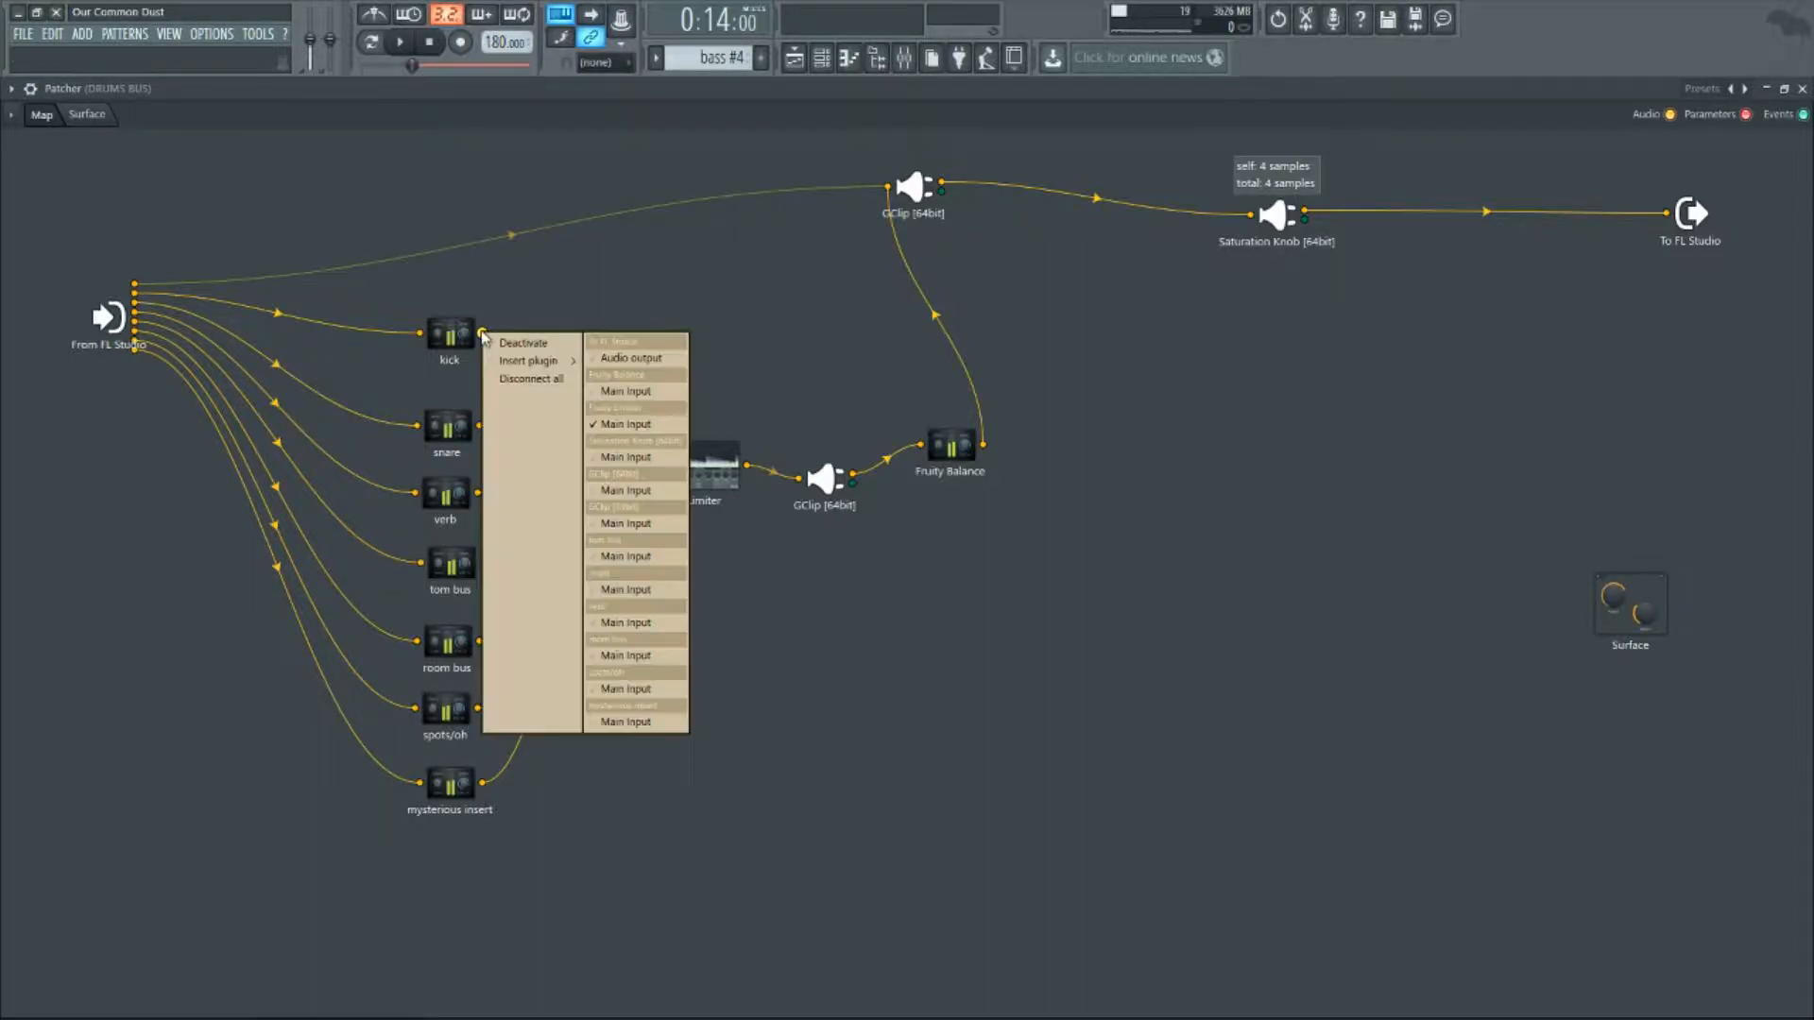
{"action": "left_click", "coordinate": [537, 362]}
{"action": "left_click", "coordinate": [992, 317]}
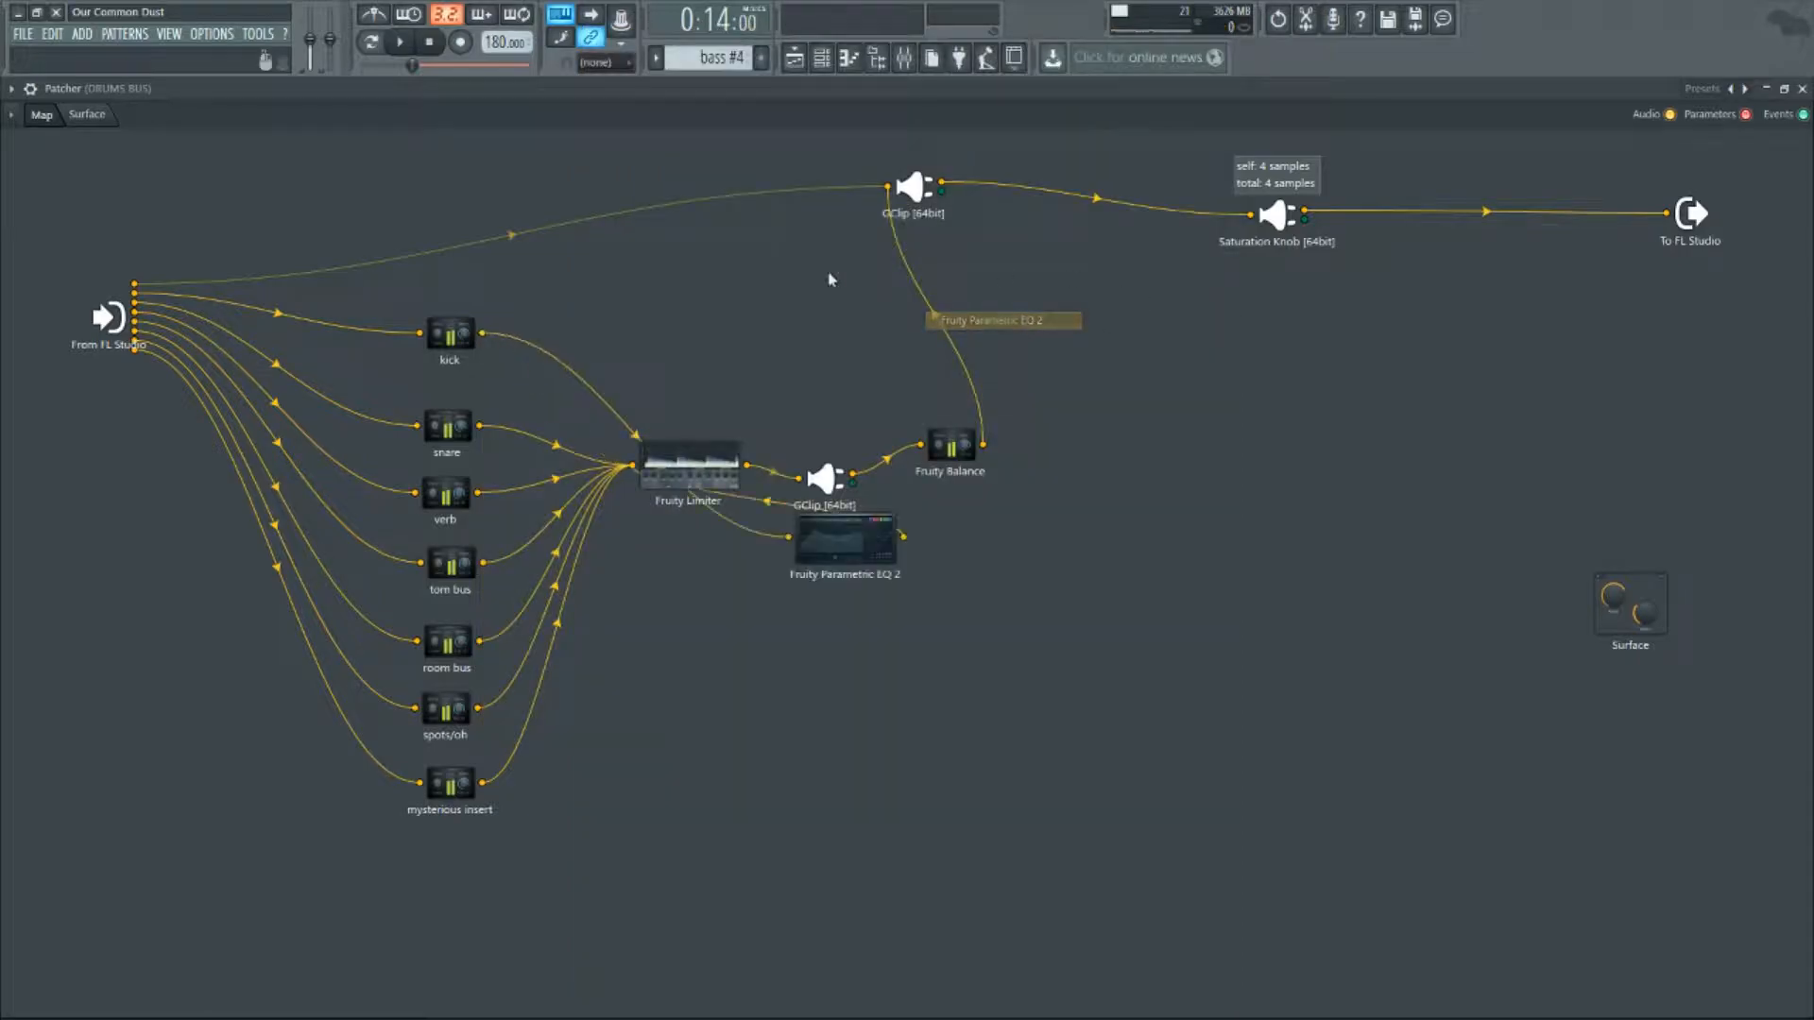
{"action": "left_click_drag", "start_coordinate": [879, 552], "coordinate": [620, 365]}
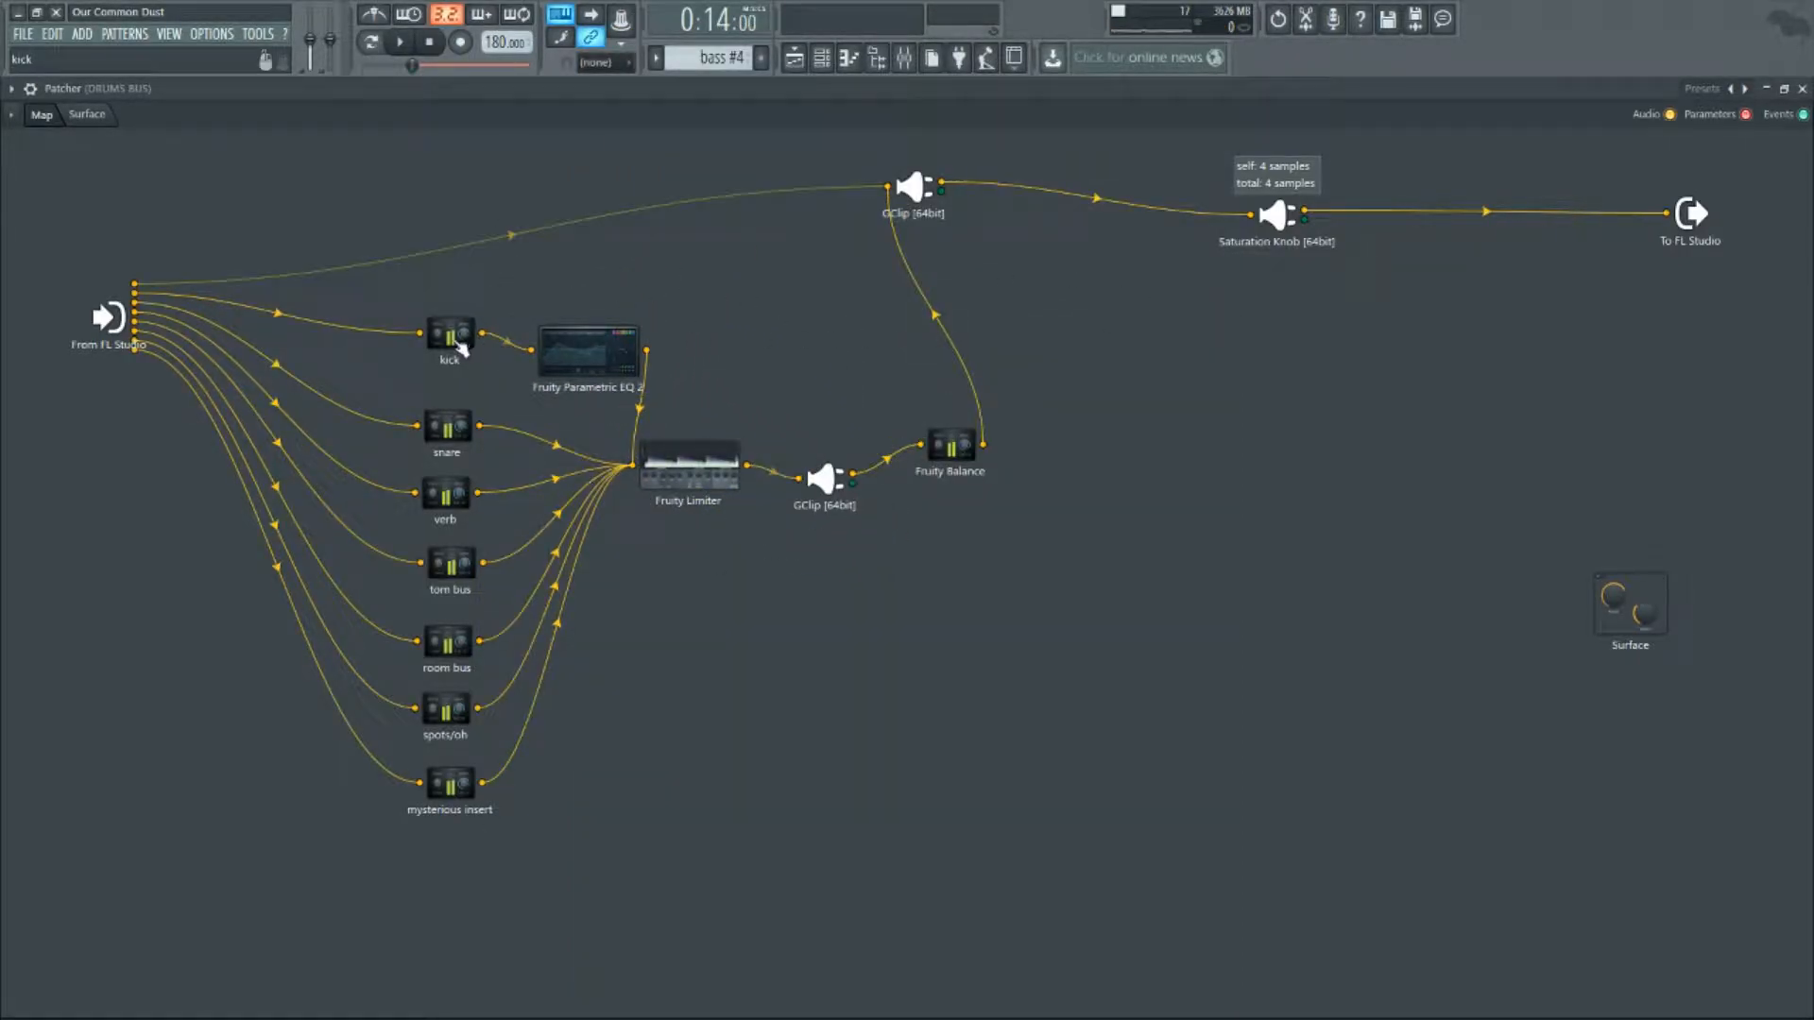
{"action": "left_click_drag", "start_coordinate": [581, 351], "coordinate": [583, 342]}
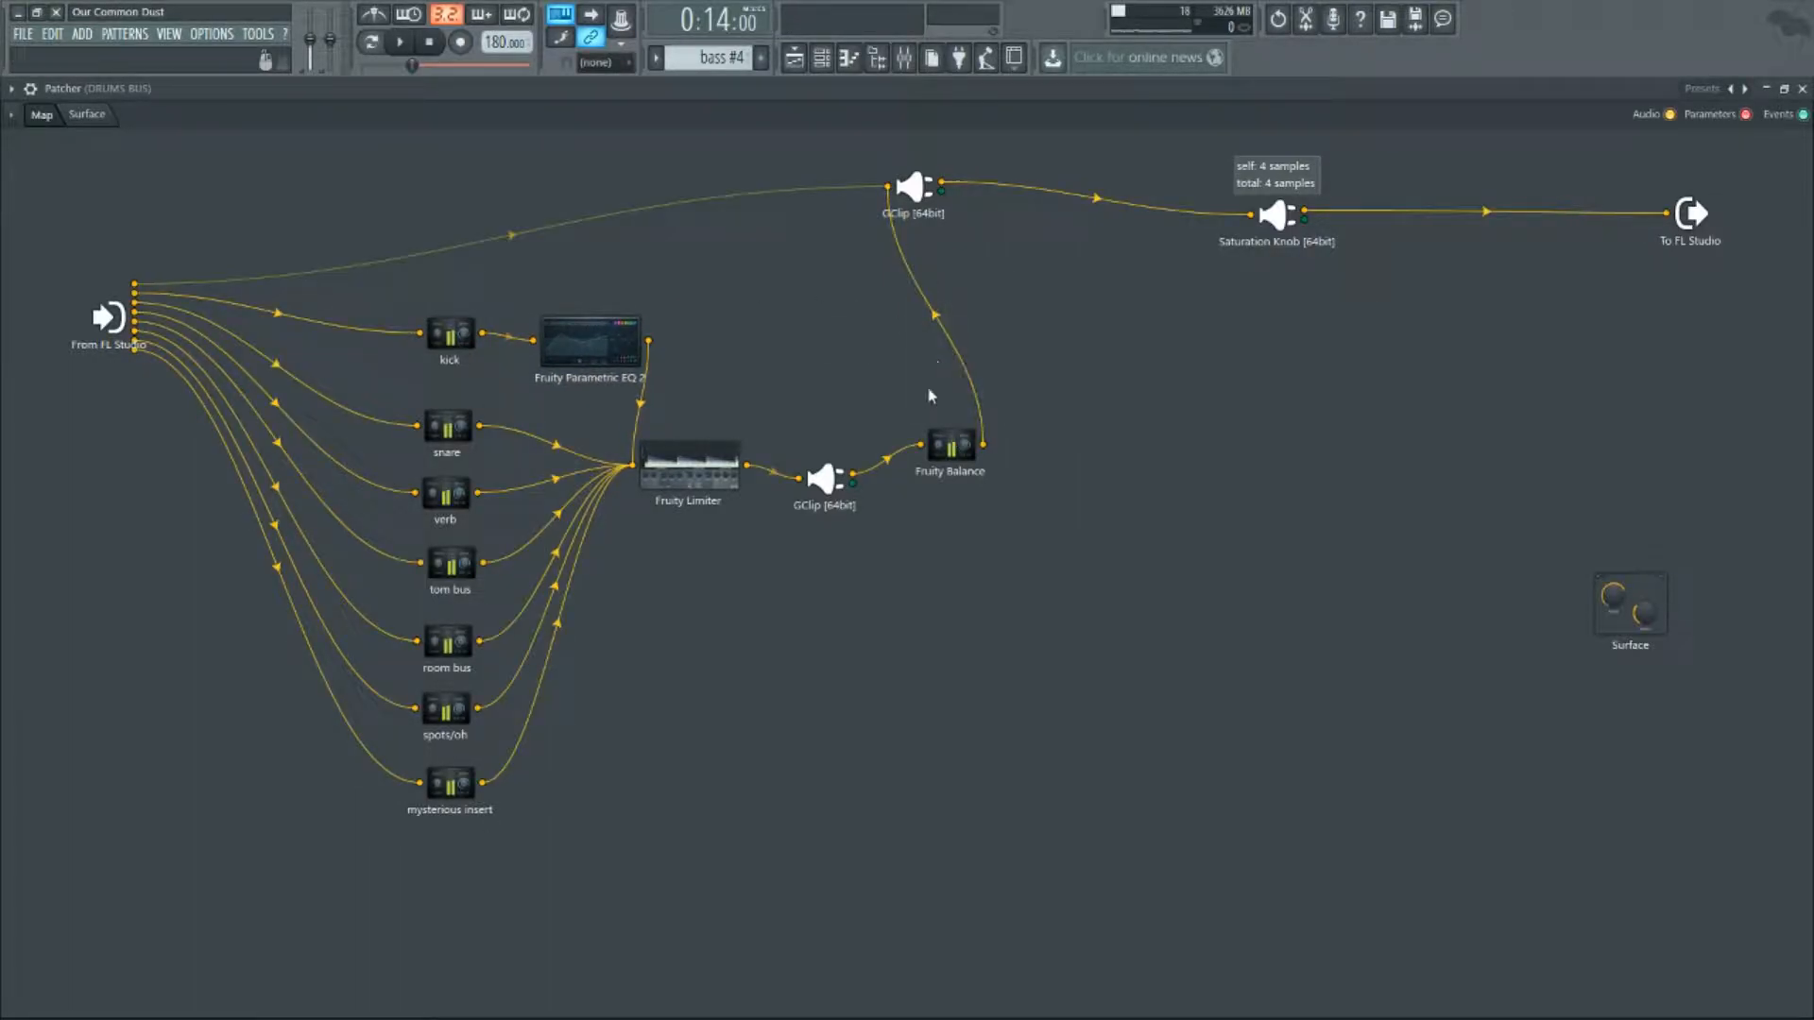
- During playback, turn band 1 of the kick's EQ into a high pass at about 48 Hz with a steeper filter order
{"action": "left_click", "coordinate": [403, 42]}
{"action": "left_click", "coordinate": [598, 349]}
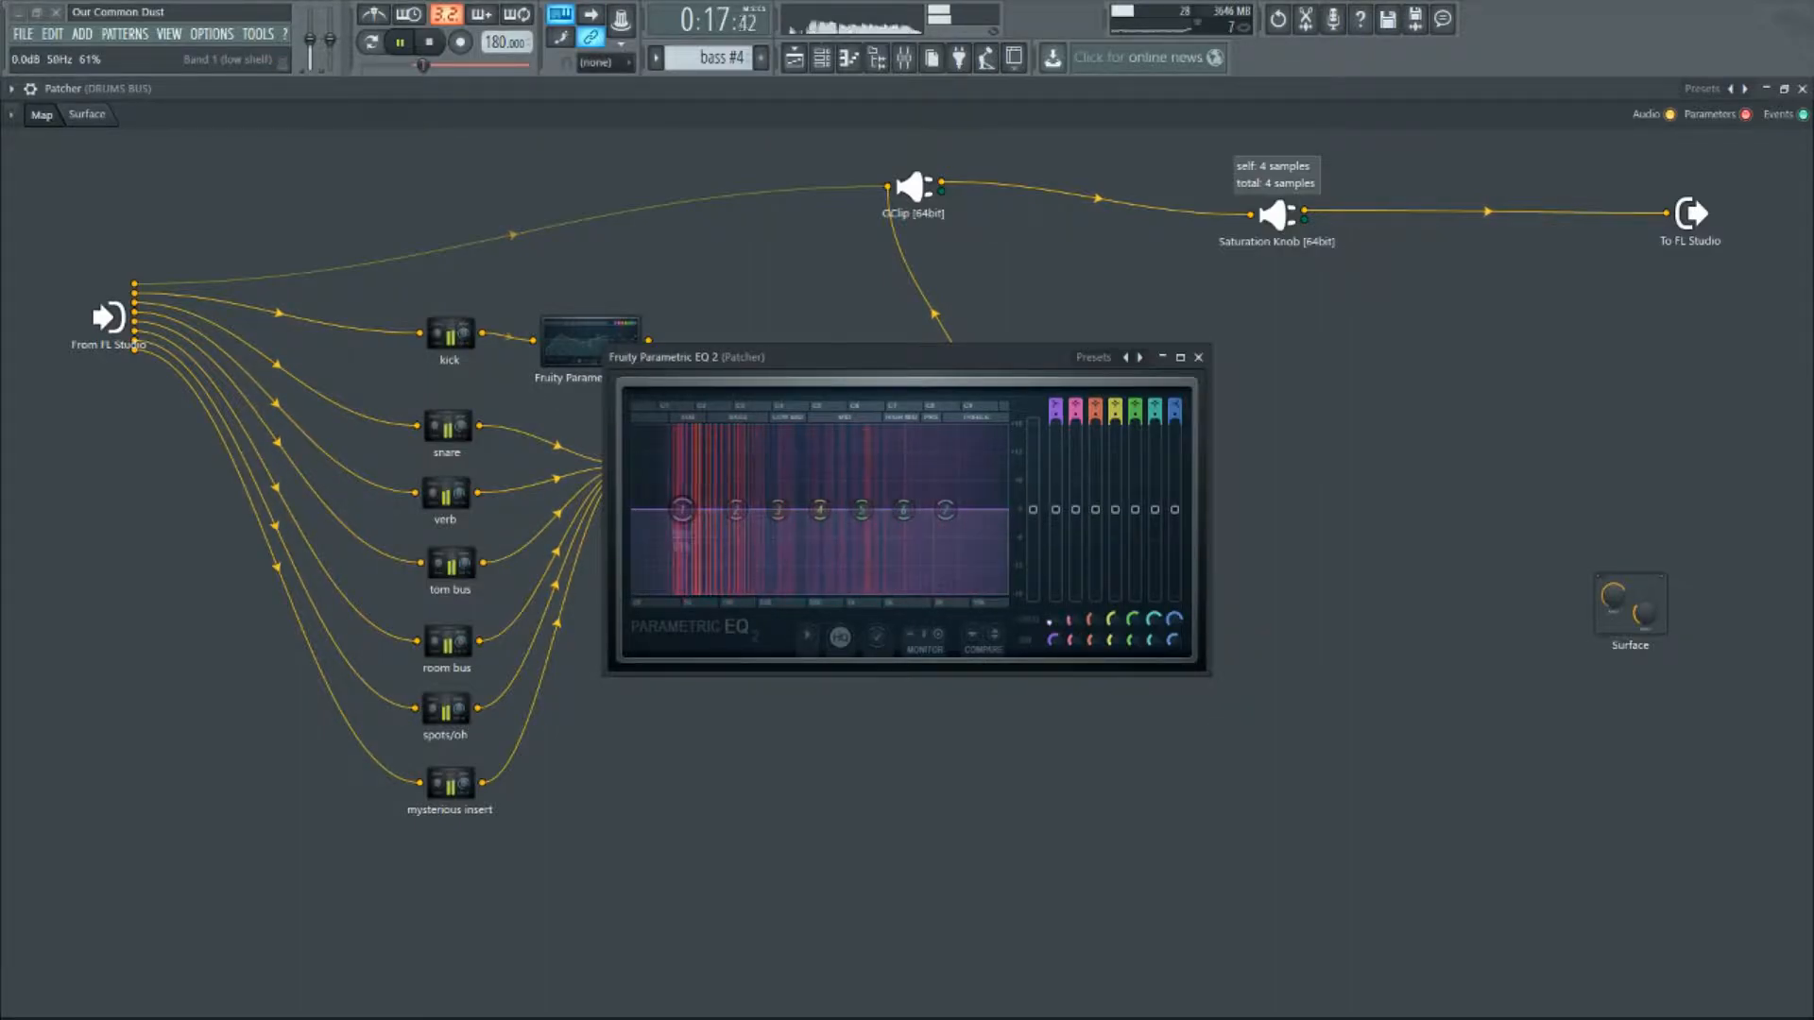
{"action": "left_click_drag", "start_coordinate": [694, 510], "coordinate": [673, 512]}
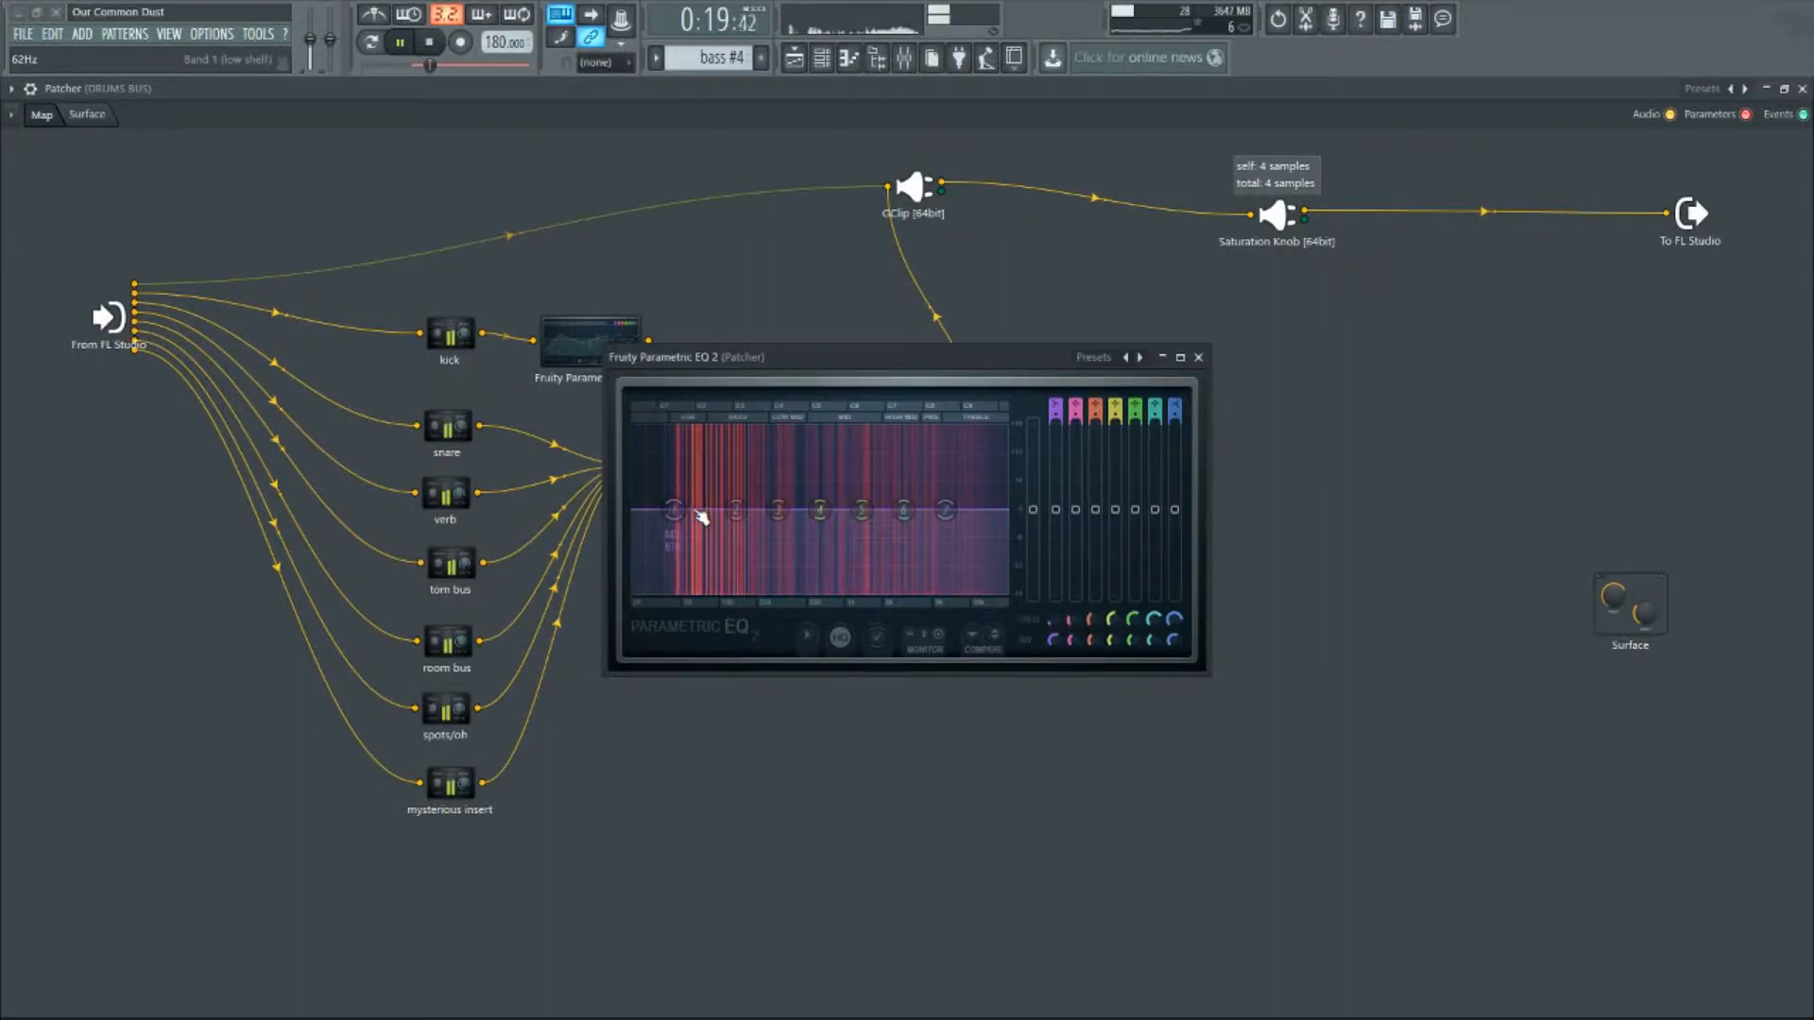
{"action": "right_click", "coordinate": [674, 511]}
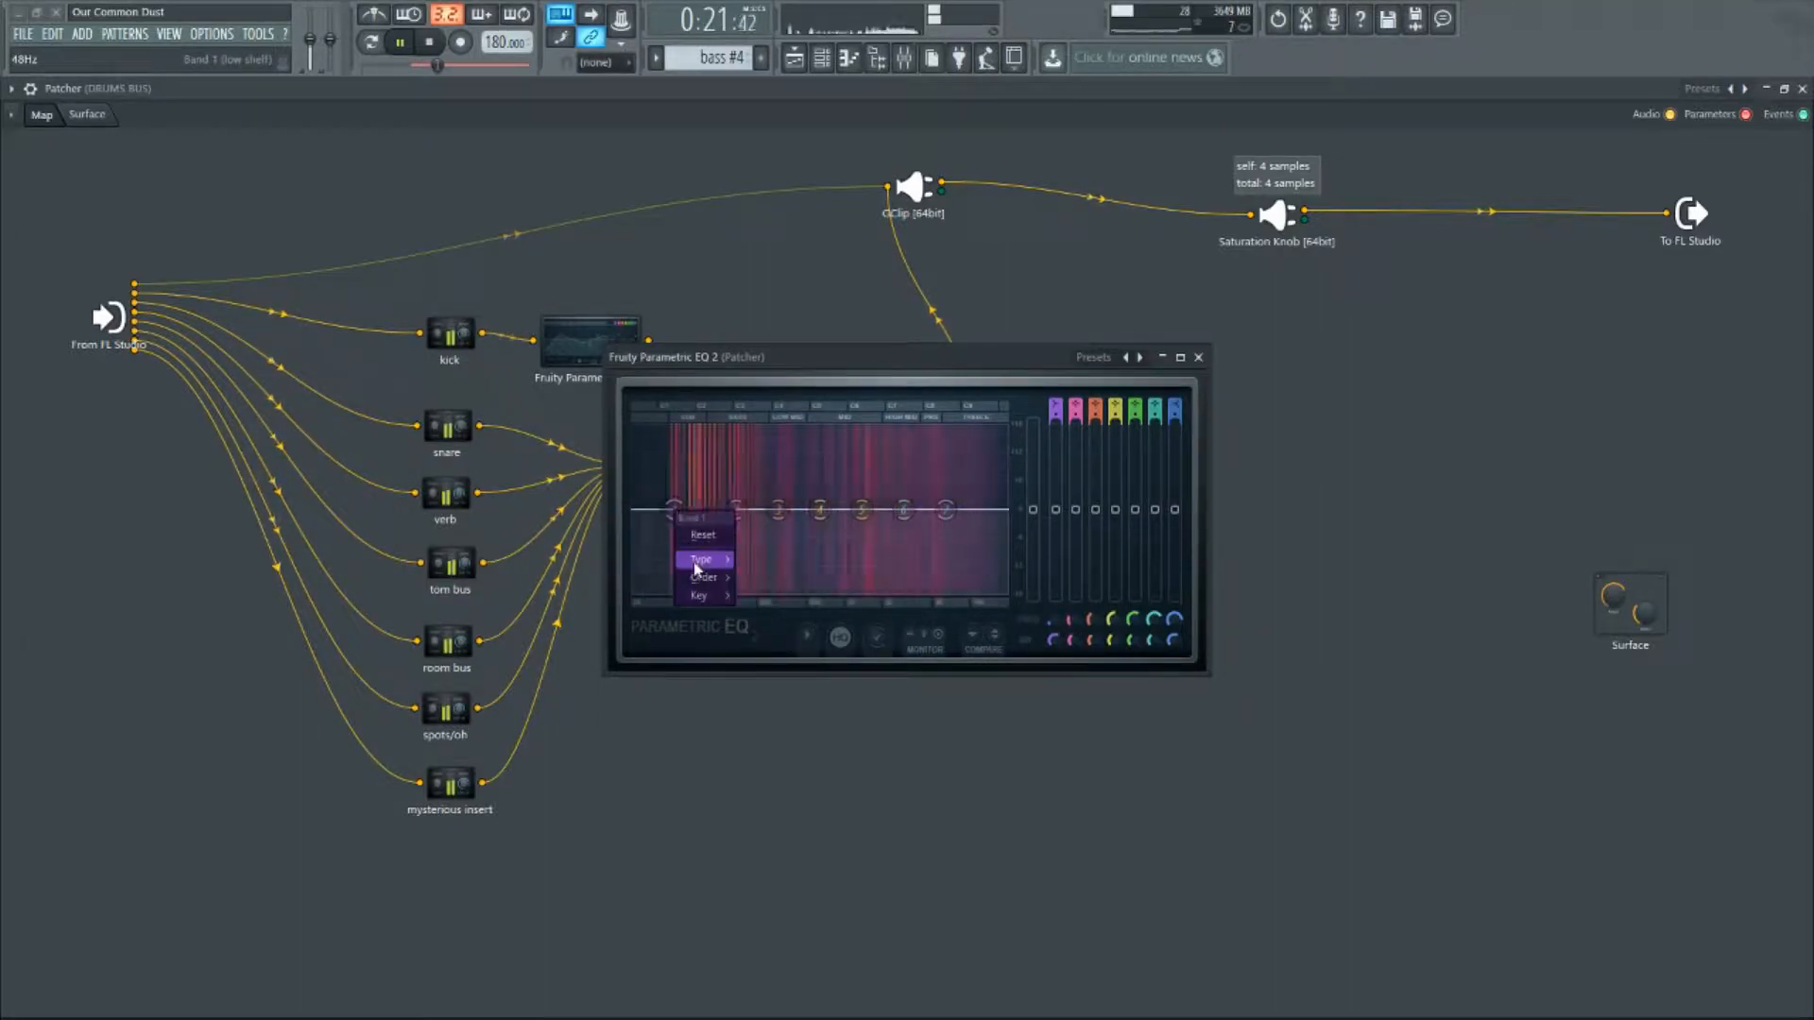
{"action": "mouse_move", "coordinate": [701, 560]}
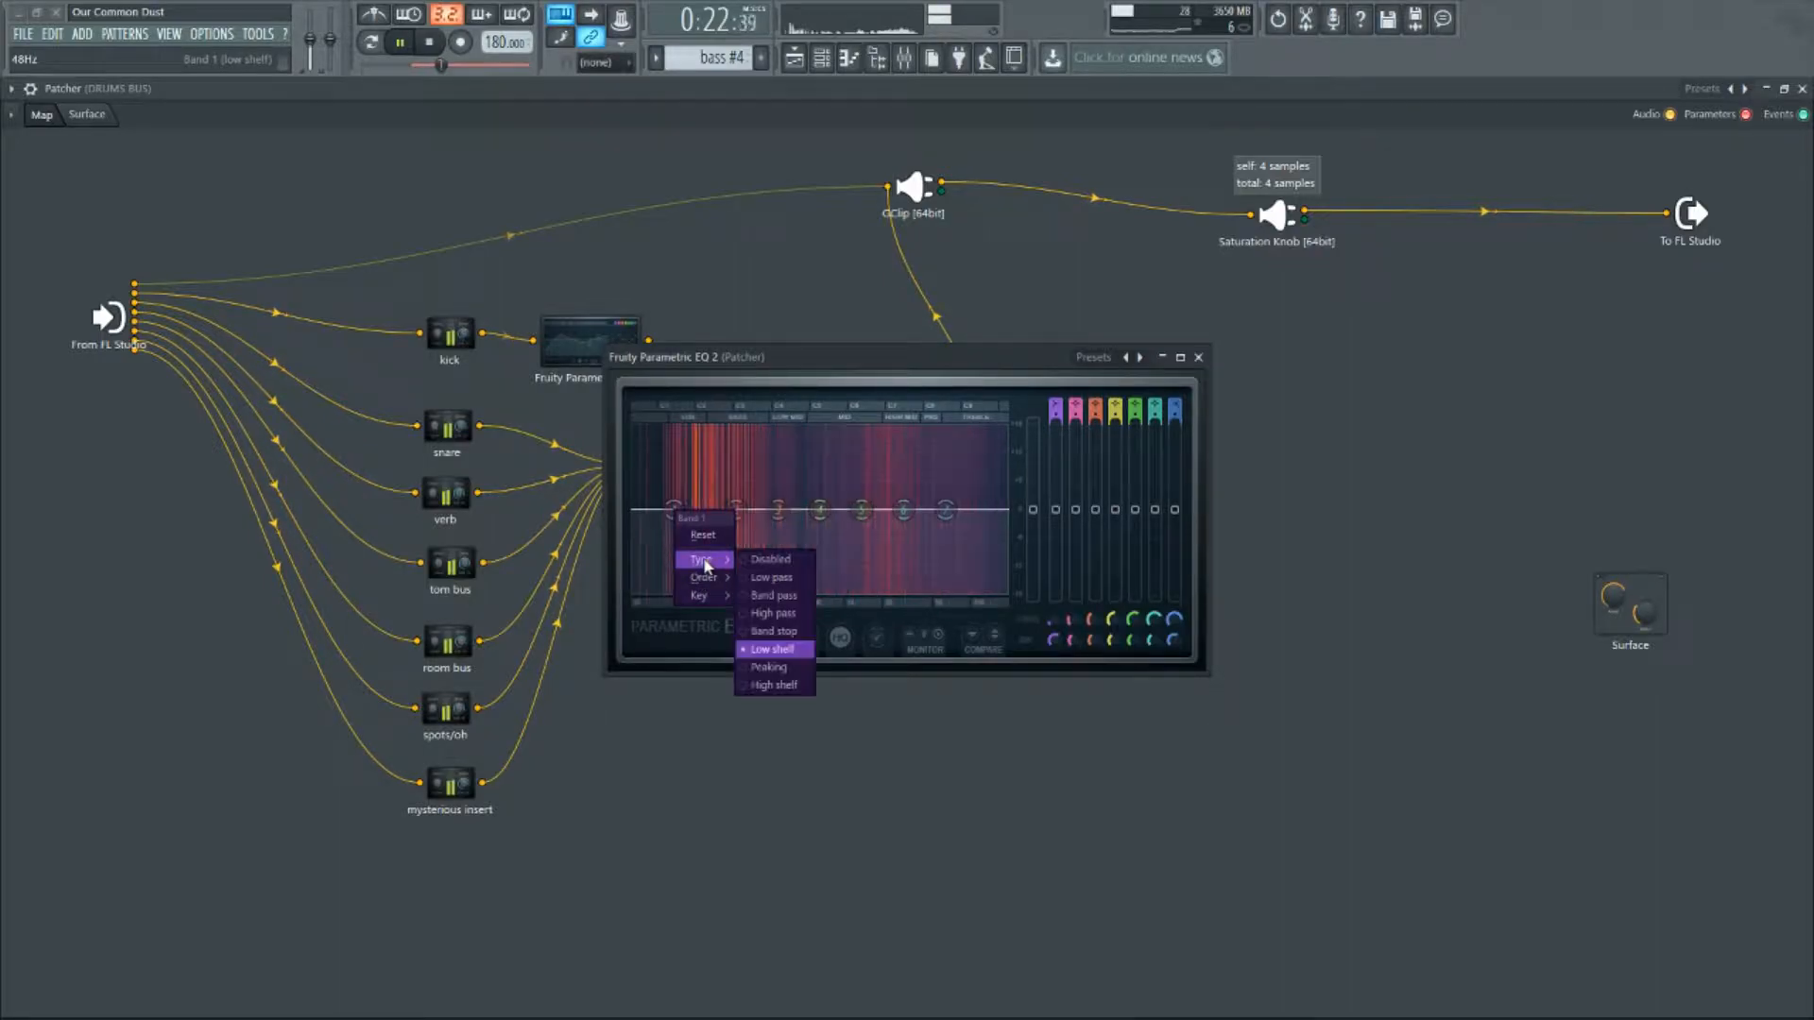
{"action": "left_click", "coordinate": [800, 615]}
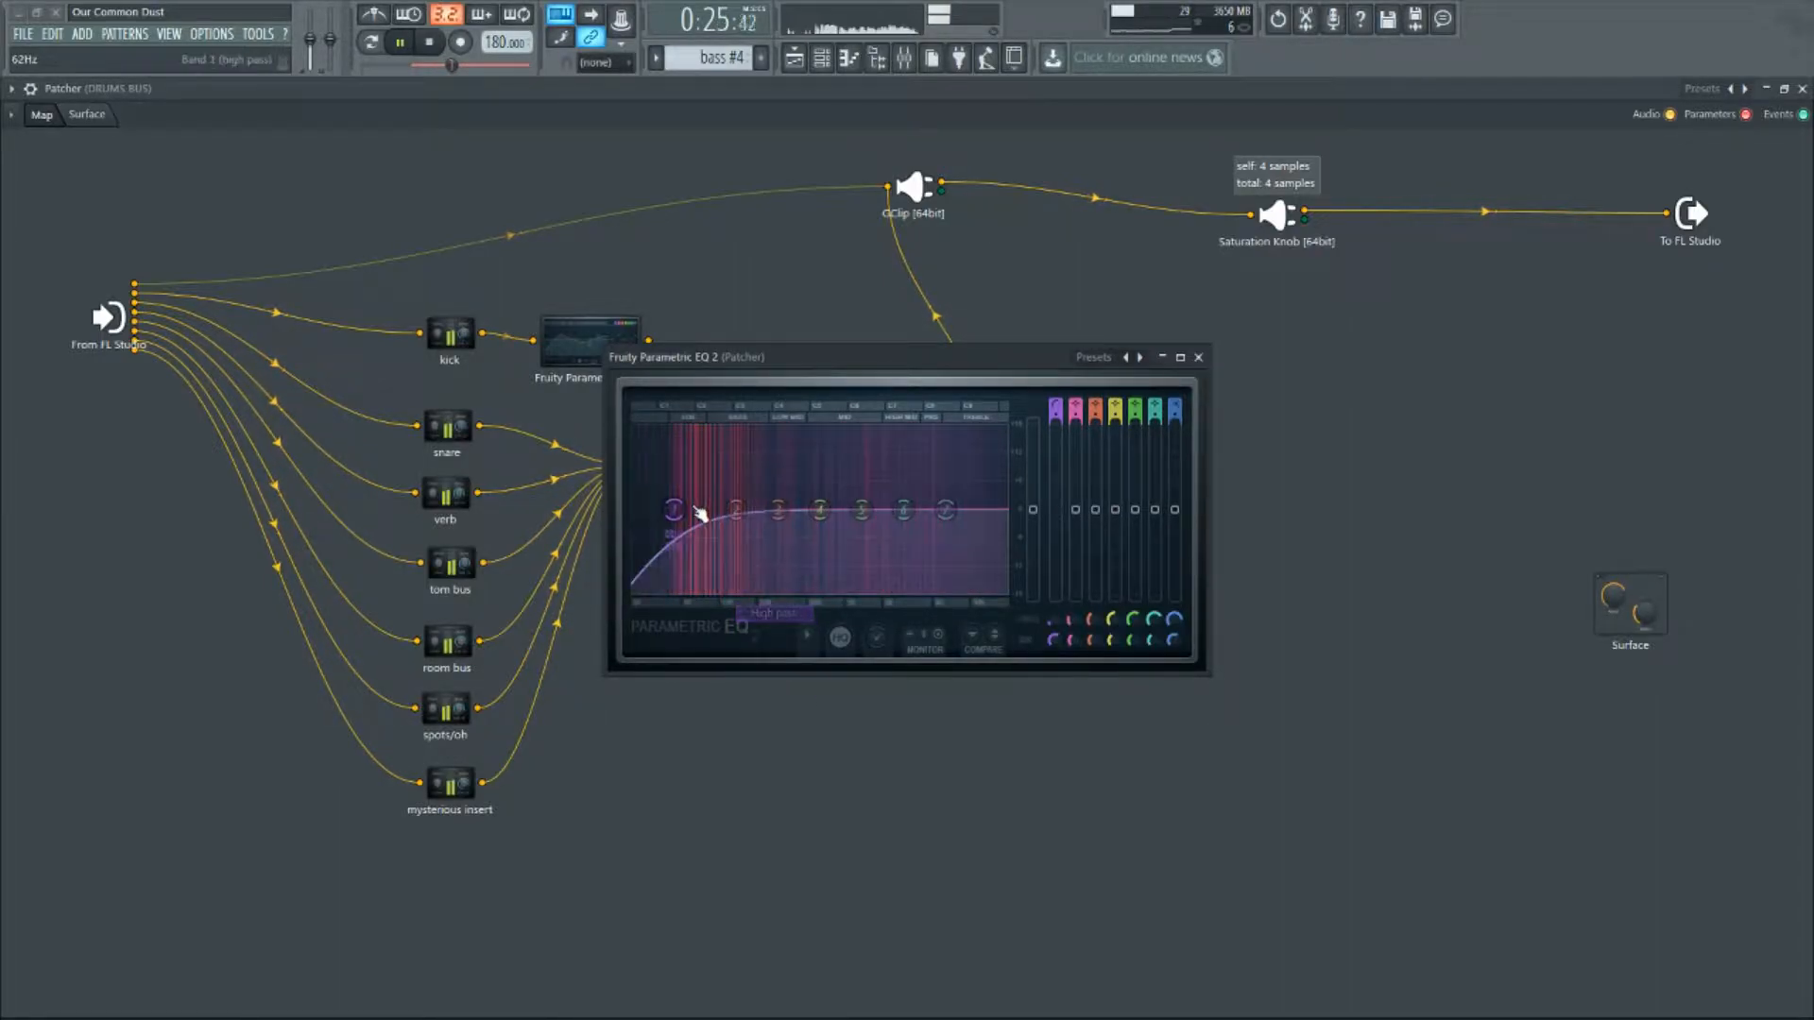
{"action": "right_click", "coordinate": [675, 511]}
{"action": "mouse_move", "coordinate": [728, 587]}
{"action": "left_click", "coordinate": [767, 648]}
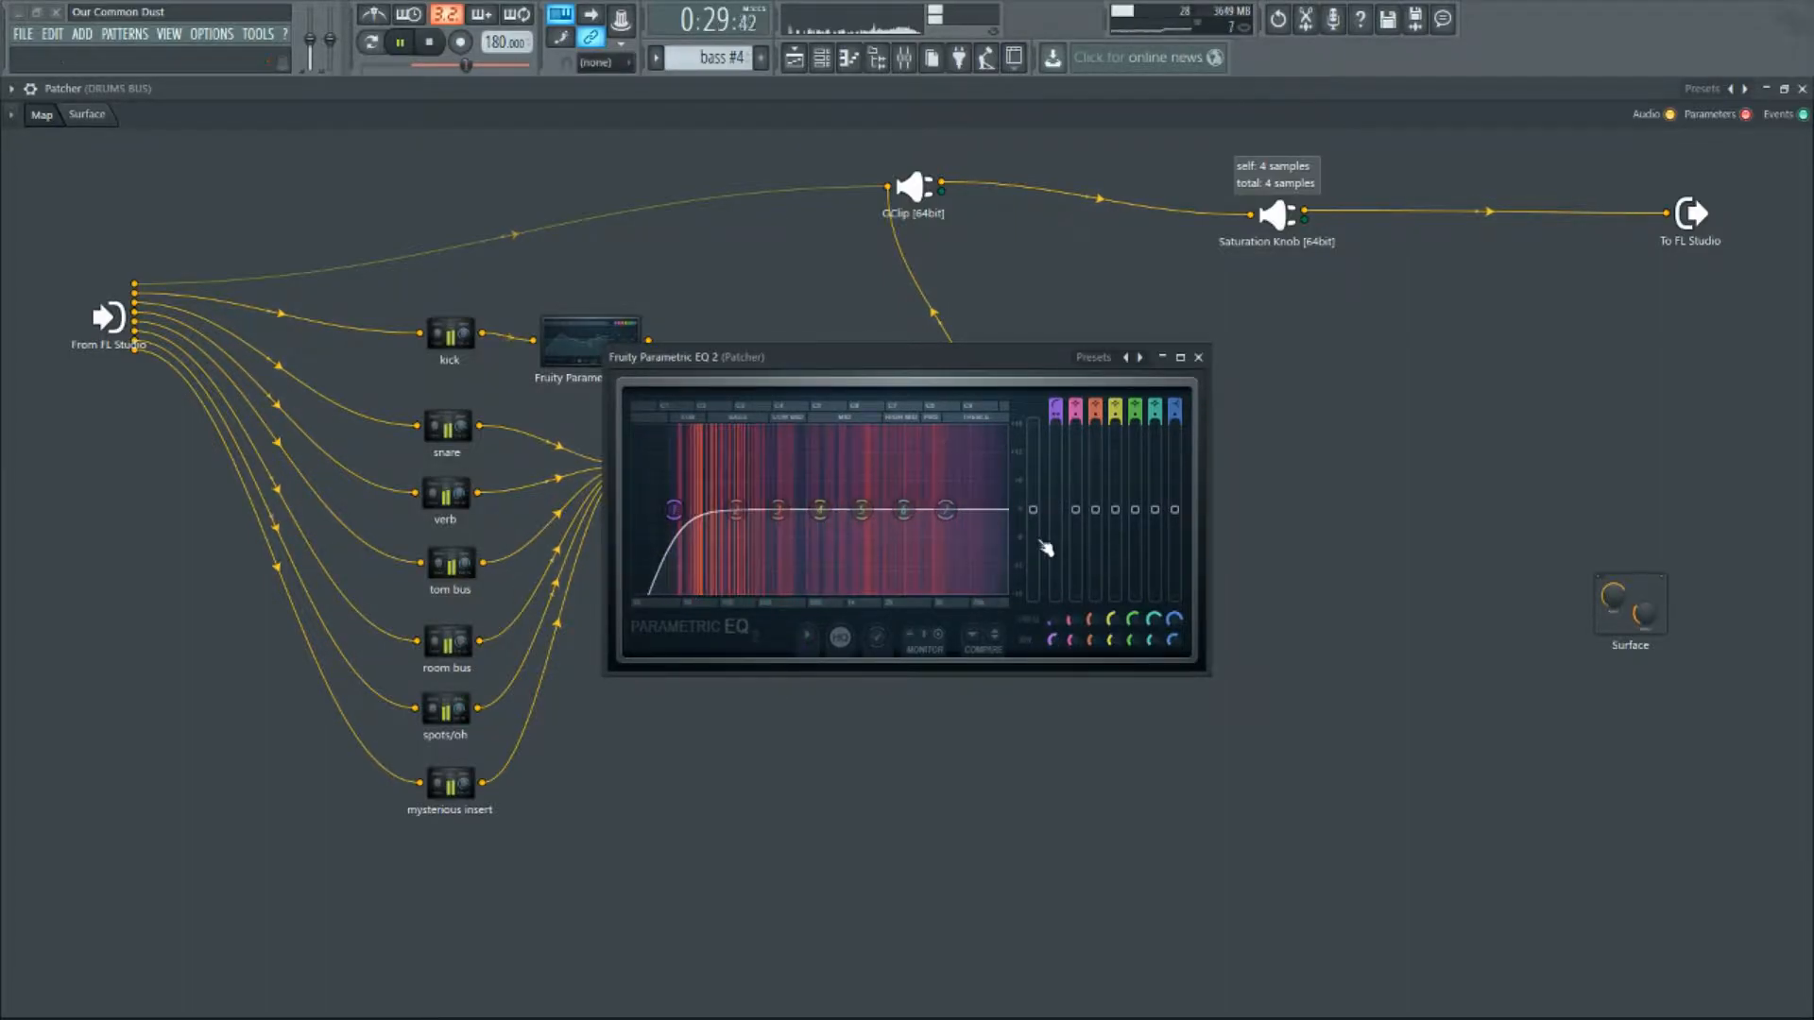
- Lower the EQ's band 7 high shelf to about -5.8 dB at 4861 Hz and raise the band 1 high-pass cutoff, then stop playback
{"action": "left_click", "coordinate": [1176, 511]}
{"action": "left_click_drag", "start_coordinate": [1175, 511], "coordinate": [1176, 538]}
{"action": "left_click_drag", "start_coordinate": [1175, 621], "coordinate": [1174, 632]}
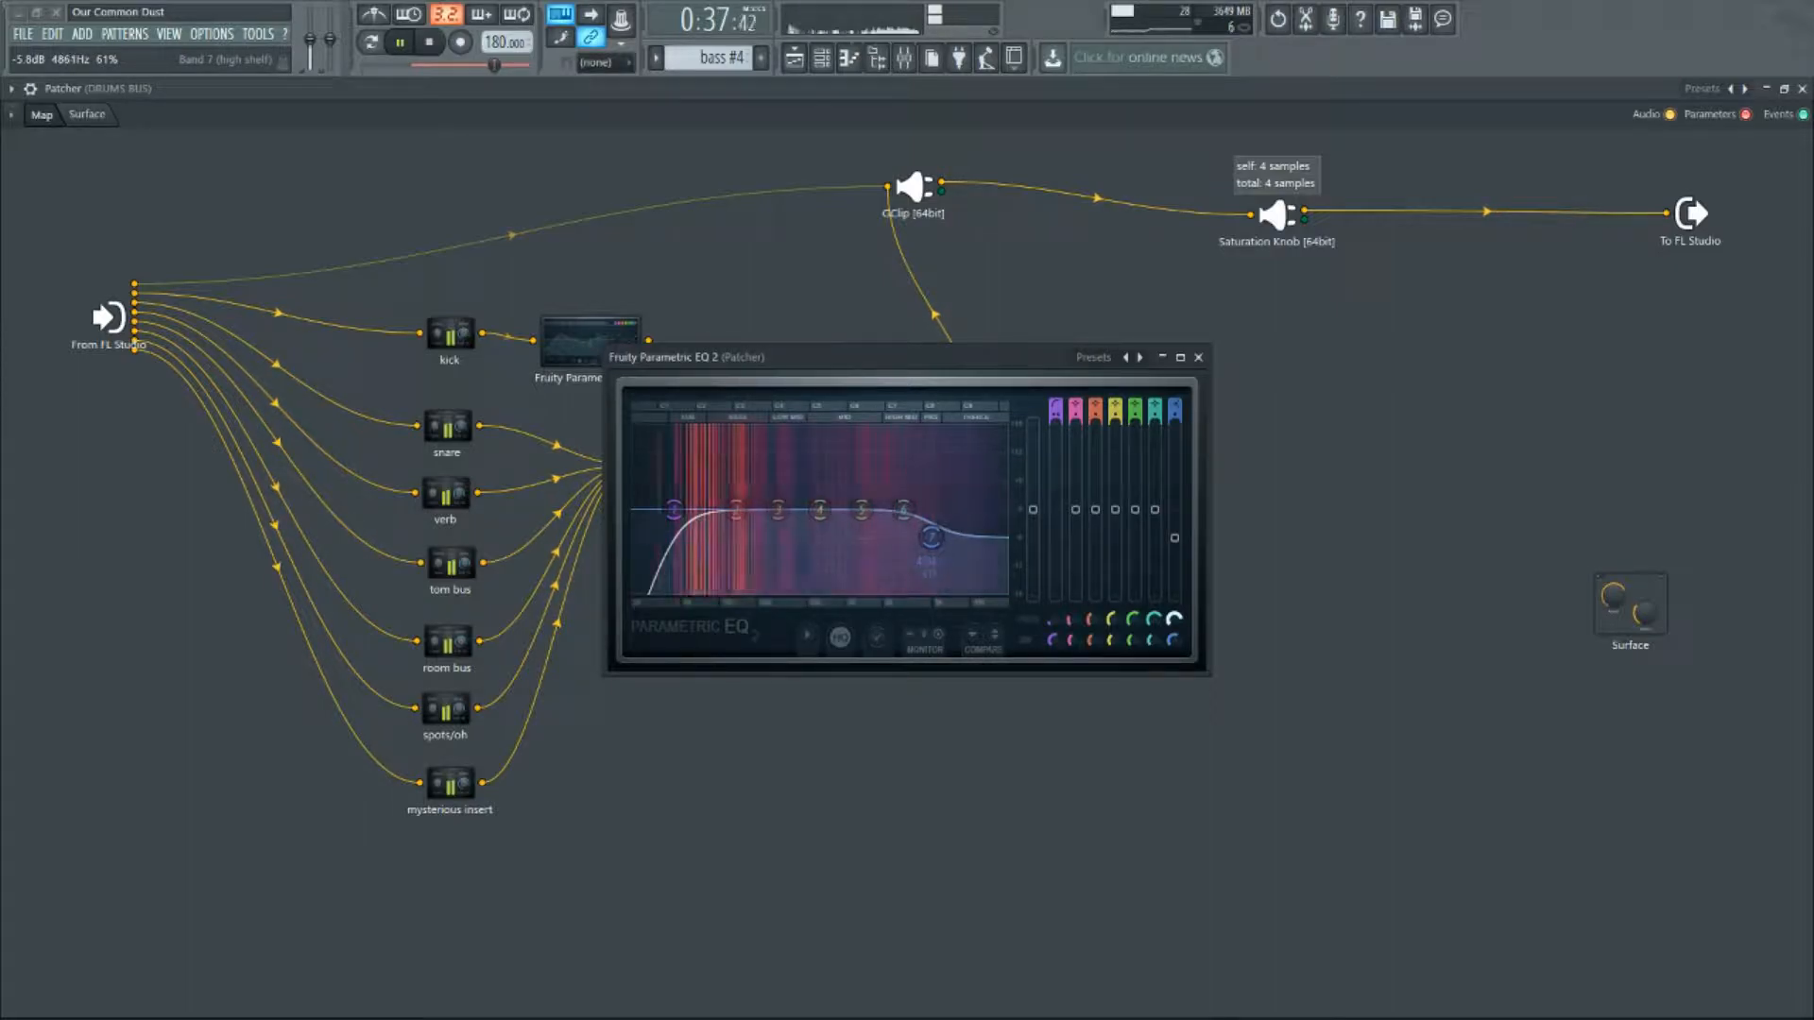
{"action": "left_click_drag", "start_coordinate": [674, 510], "coordinate": [692, 510]}
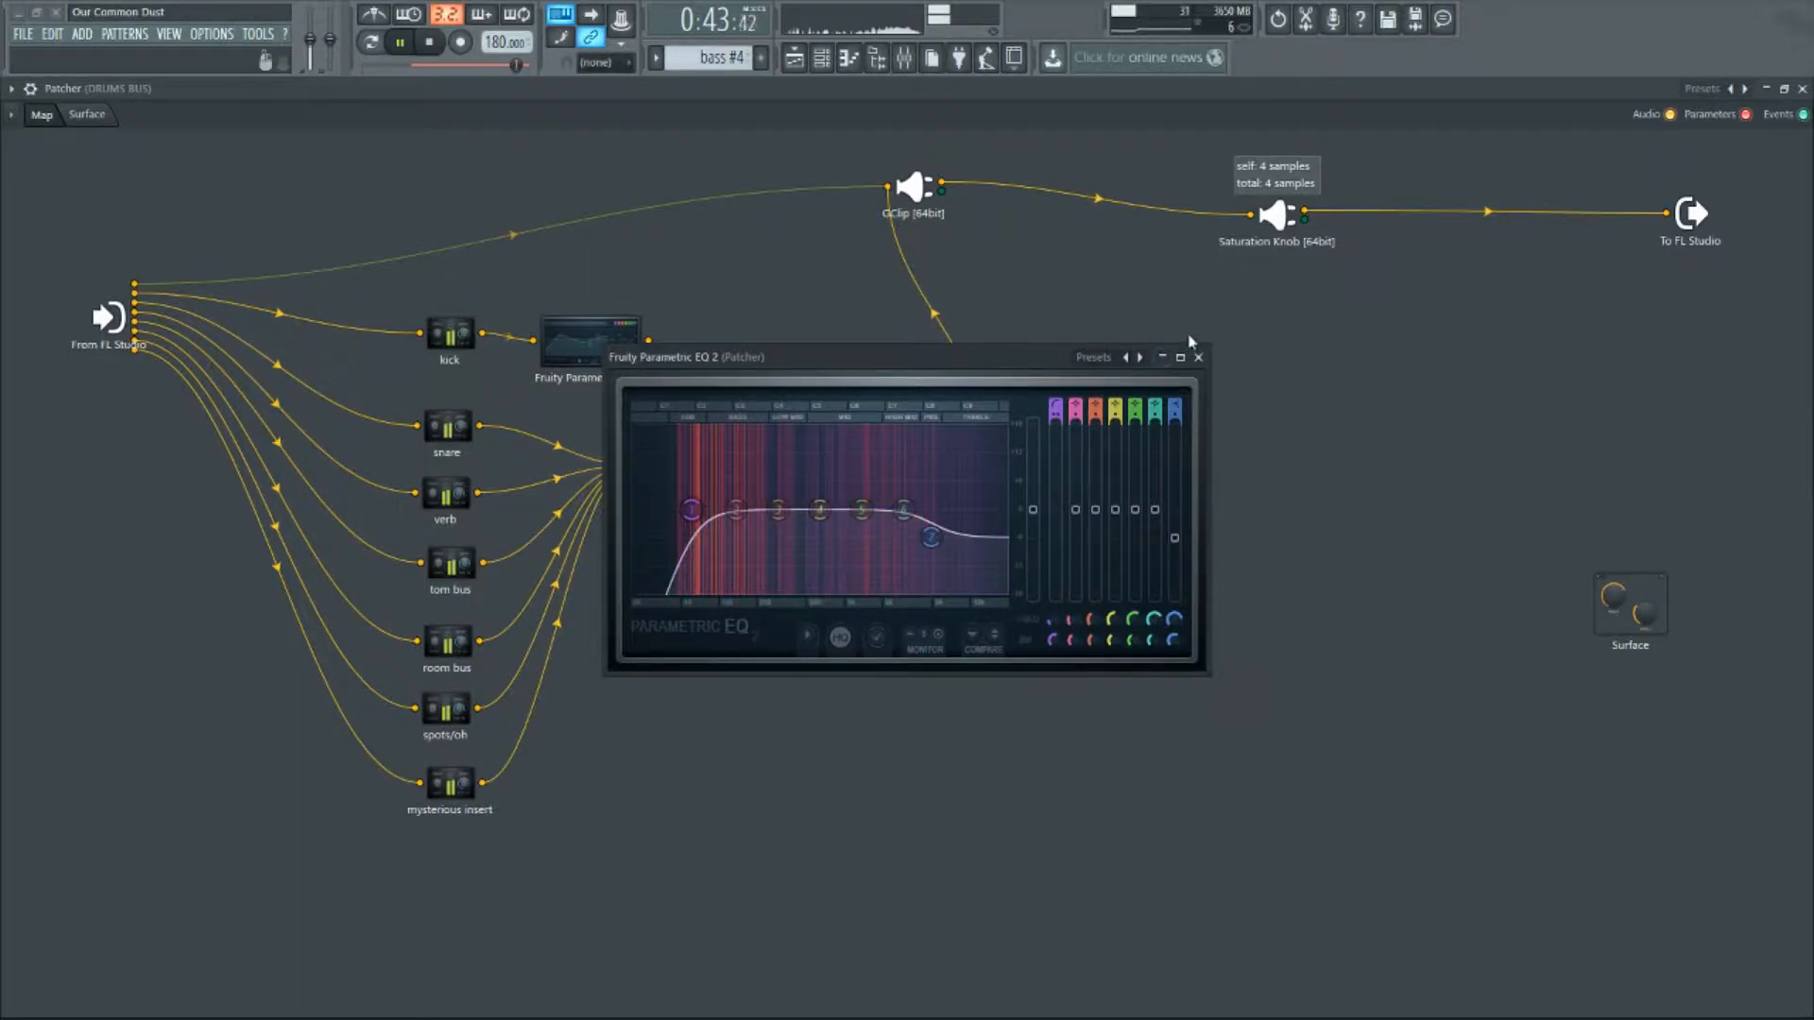
{"action": "left_click", "coordinate": [1198, 357]}
{"action": "left_click", "coordinate": [440, 42]}
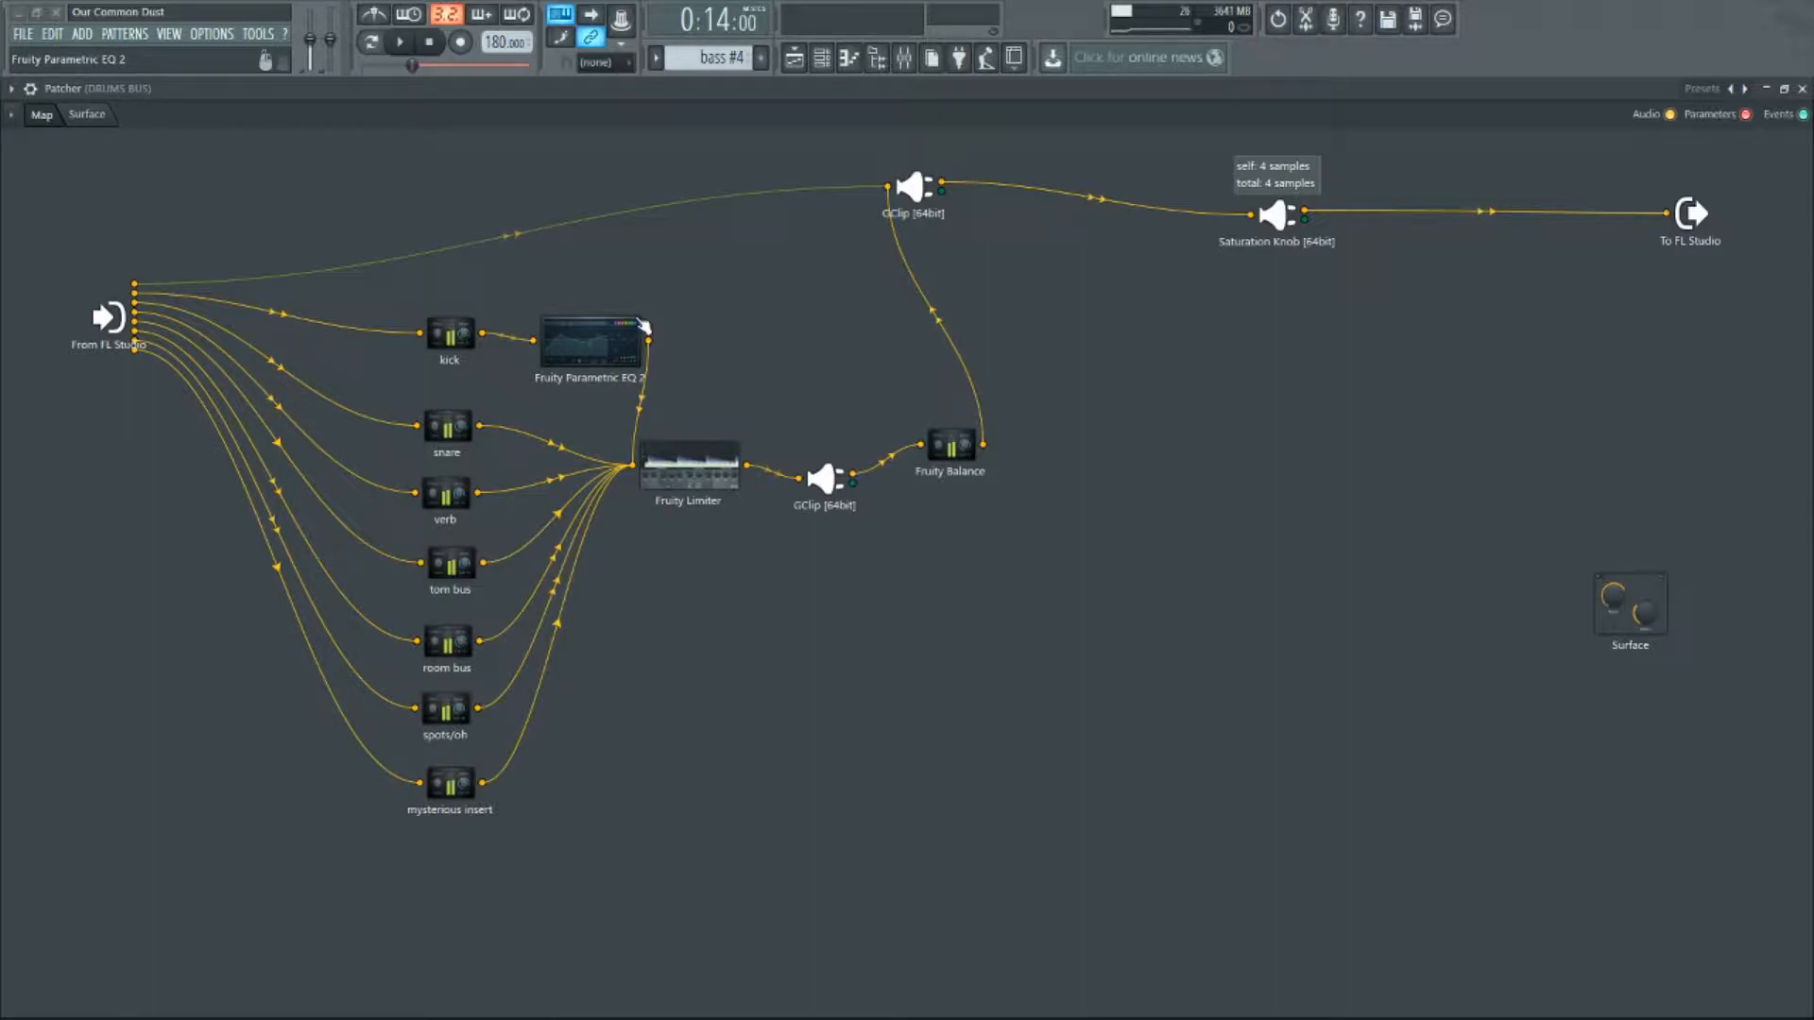
- Rearrange the kick, Fruity Parametric EQ 2 and Fruity Limiter nodes to space out the kick's chain
{"action": "left_click_drag", "start_coordinate": [597, 336], "coordinate": [570, 341]}
{"action": "left_click_drag", "start_coordinate": [460, 335], "coordinate": [413, 338]}
{"action": "left_click_drag", "start_coordinate": [570, 357], "coordinate": [580, 320]}
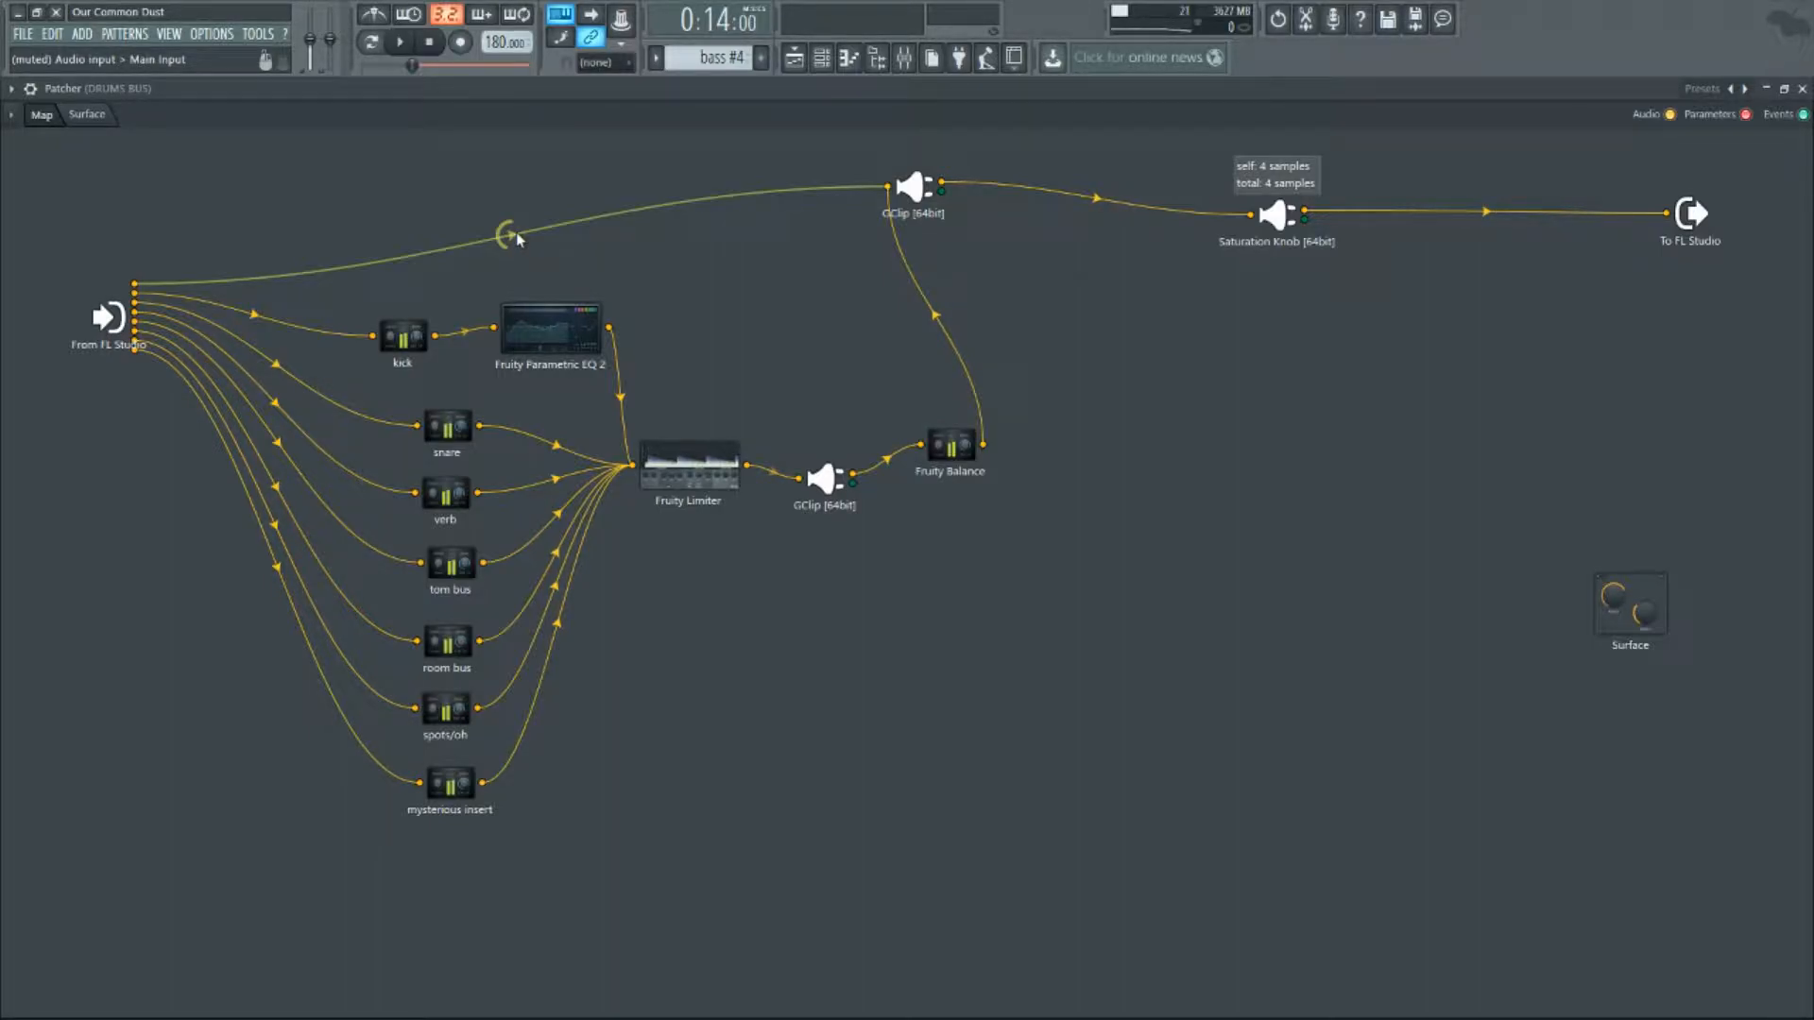
{"action": "mouse_move", "coordinate": [716, 465]}
{"action": "left_mouse_down"}
{"action": "mouse_move", "coordinate": [812, 473]}
{"action": "mouse_move", "coordinate": [709, 473]}
{"action": "left_mouse_up"}
{"action": "left_click_drag", "start_coordinate": [551, 330], "coordinate": [528, 340]}
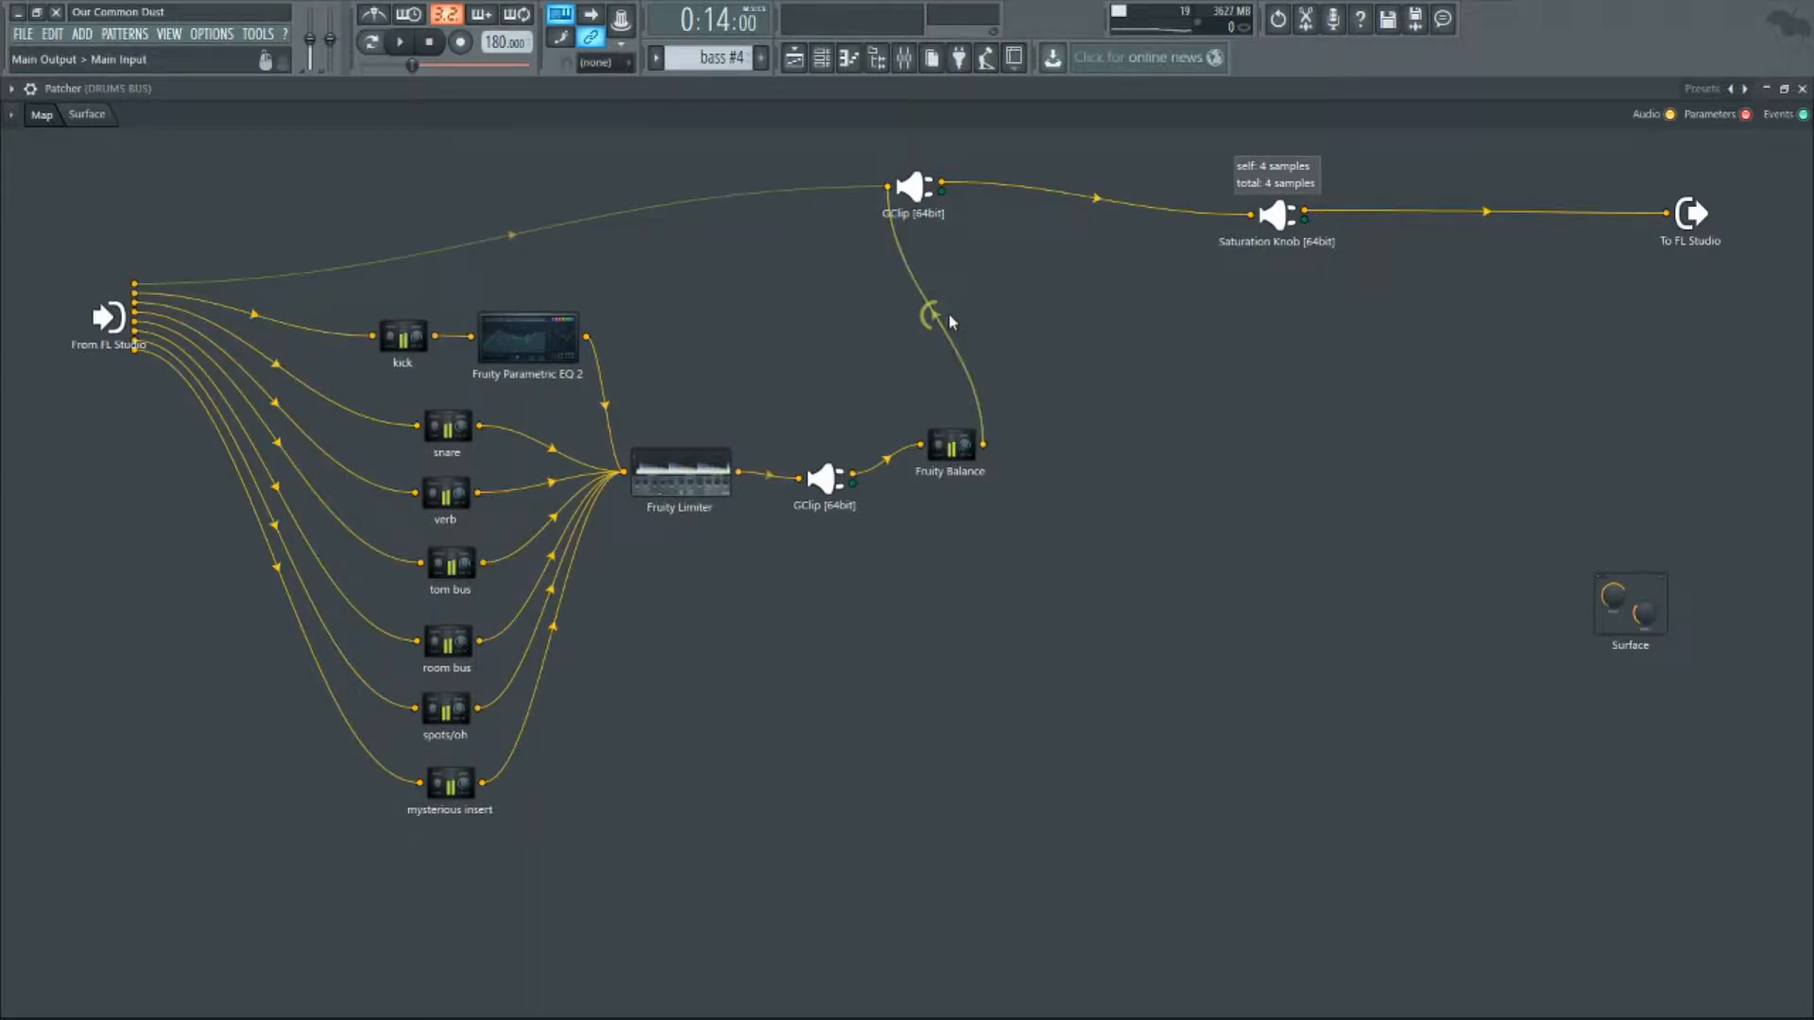
- Turn the Fruity Balance volume fully down and reactivate the direct path into the main GClip, moving that GClip node further along
{"action": "left_click", "coordinate": [951, 445]}
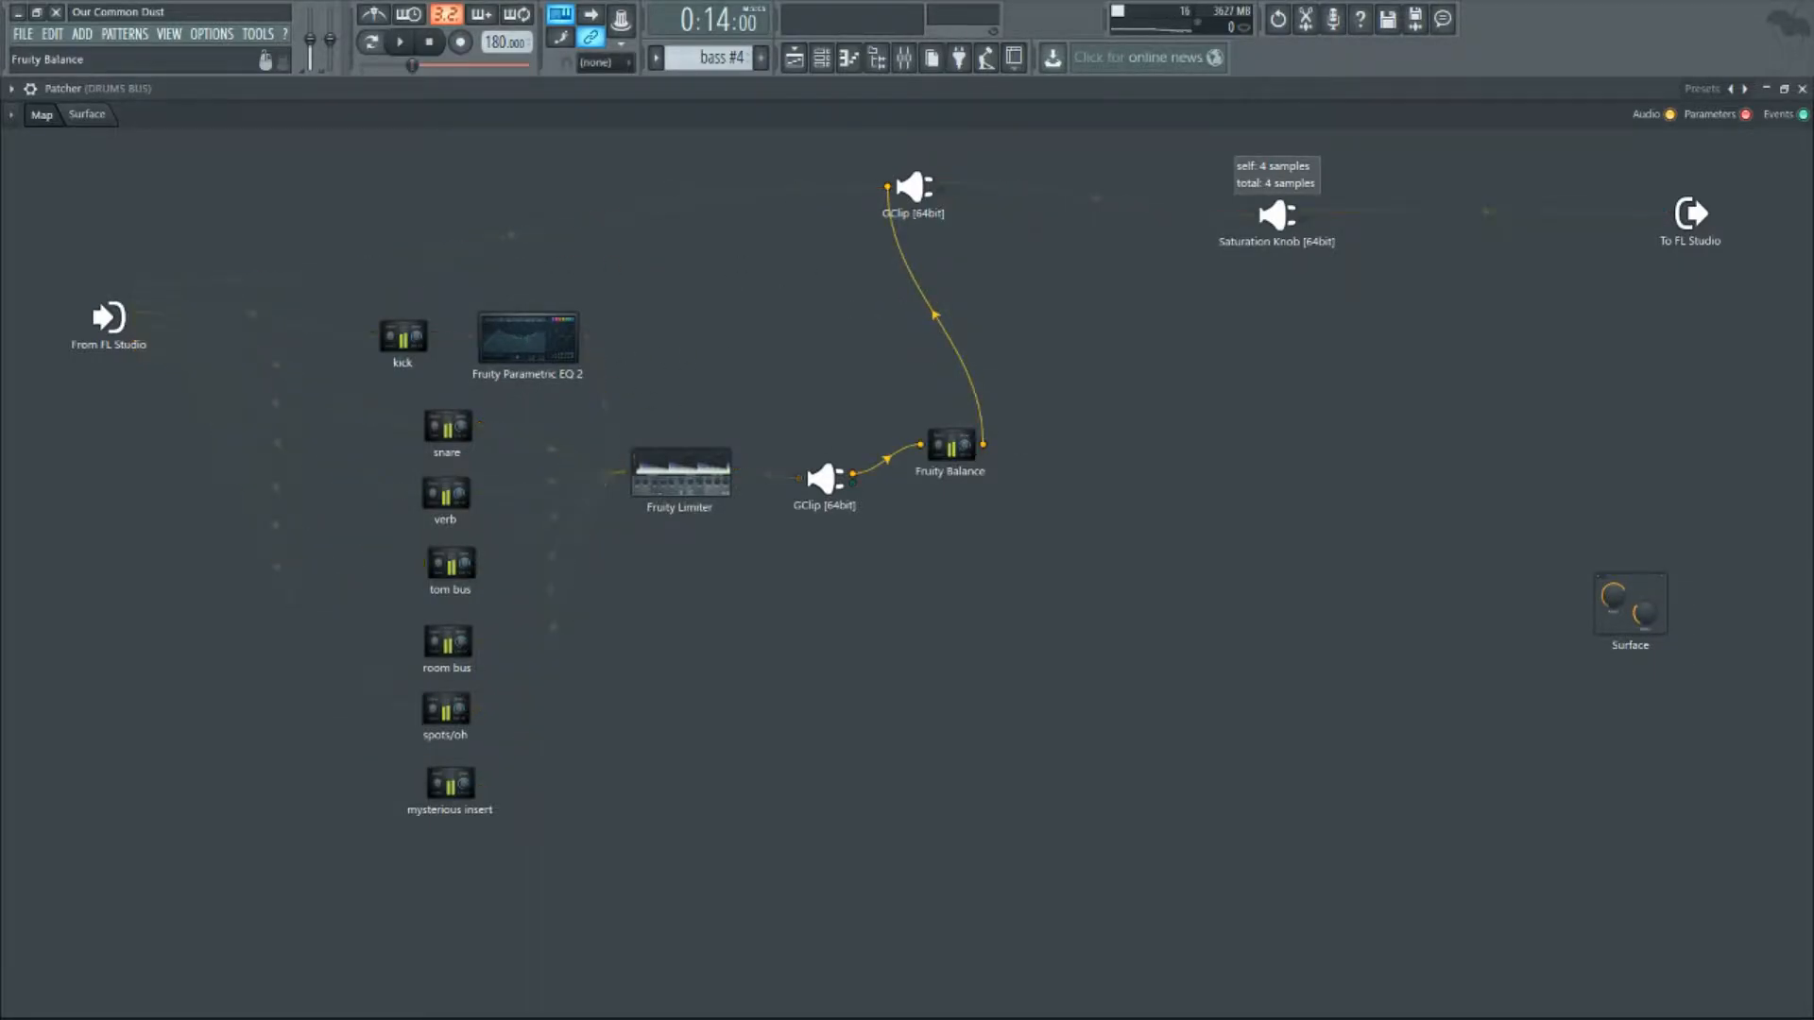
{"action": "left_click", "coordinate": [952, 445]}
{"action": "left_click_drag", "start_coordinate": [976, 505], "coordinate": [976, 540]}
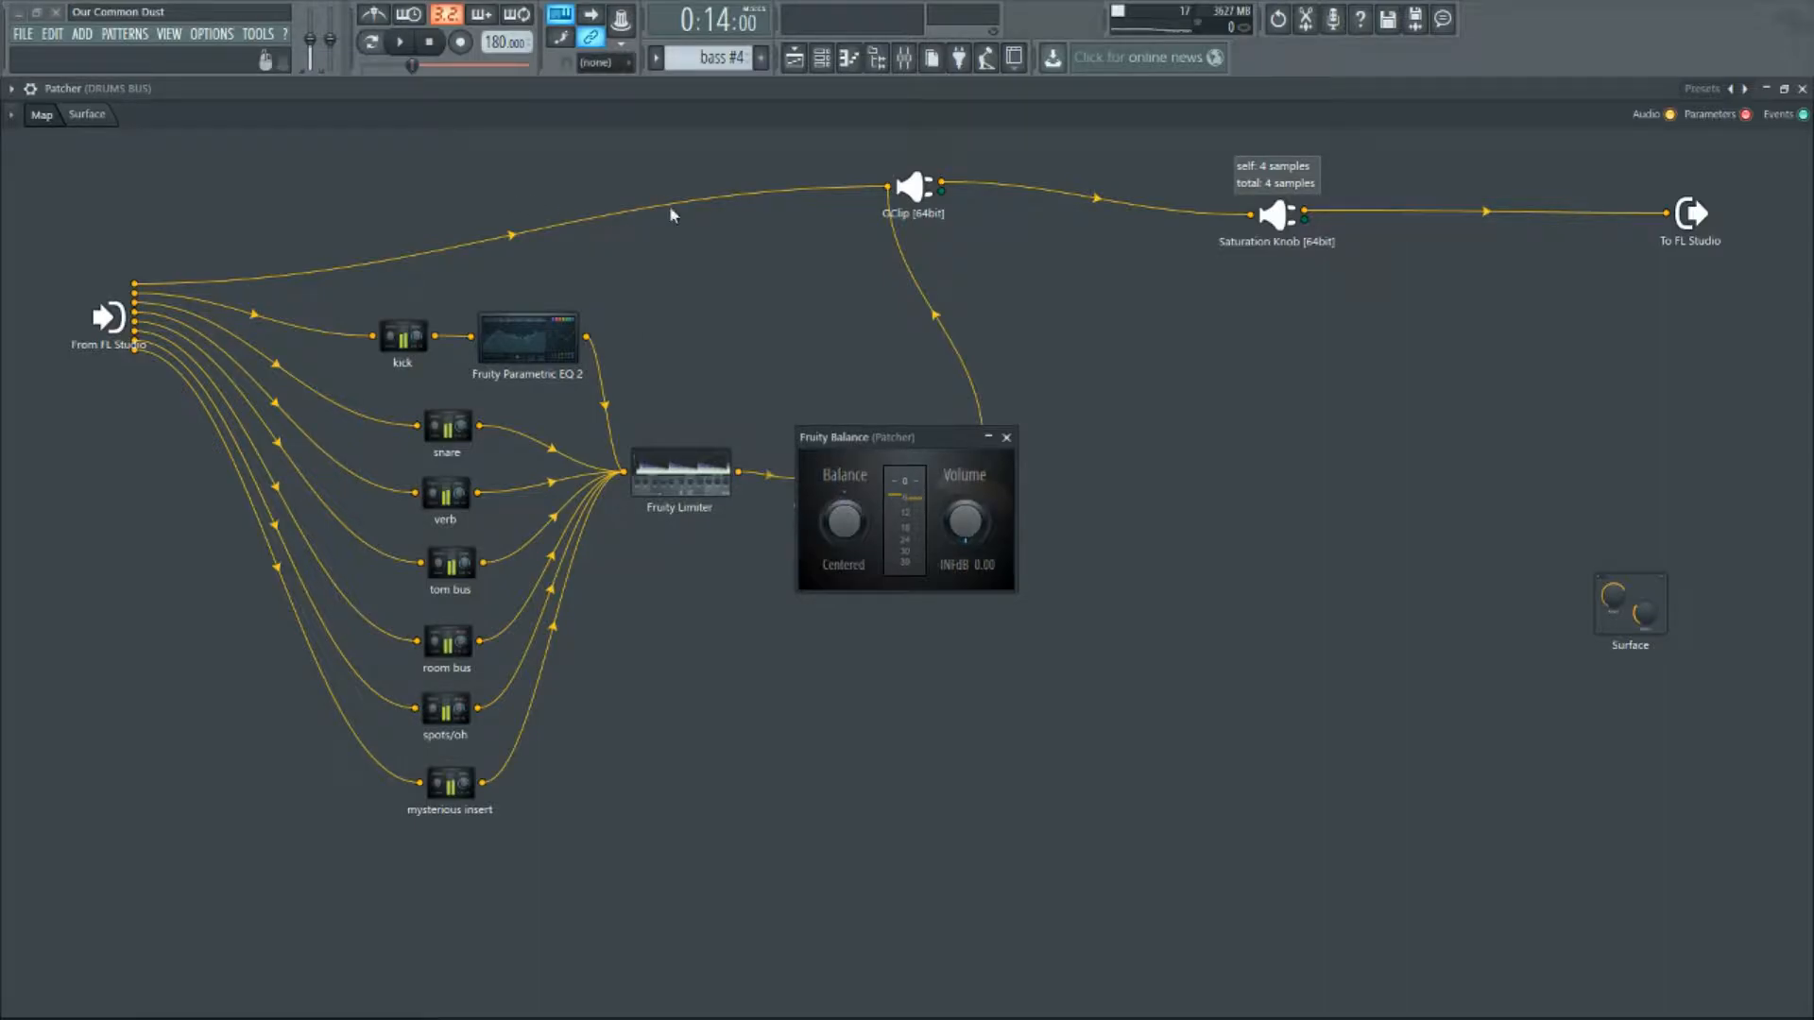
{"action": "left_click_drag", "start_coordinate": [910, 188], "coordinate": [980, 179]}
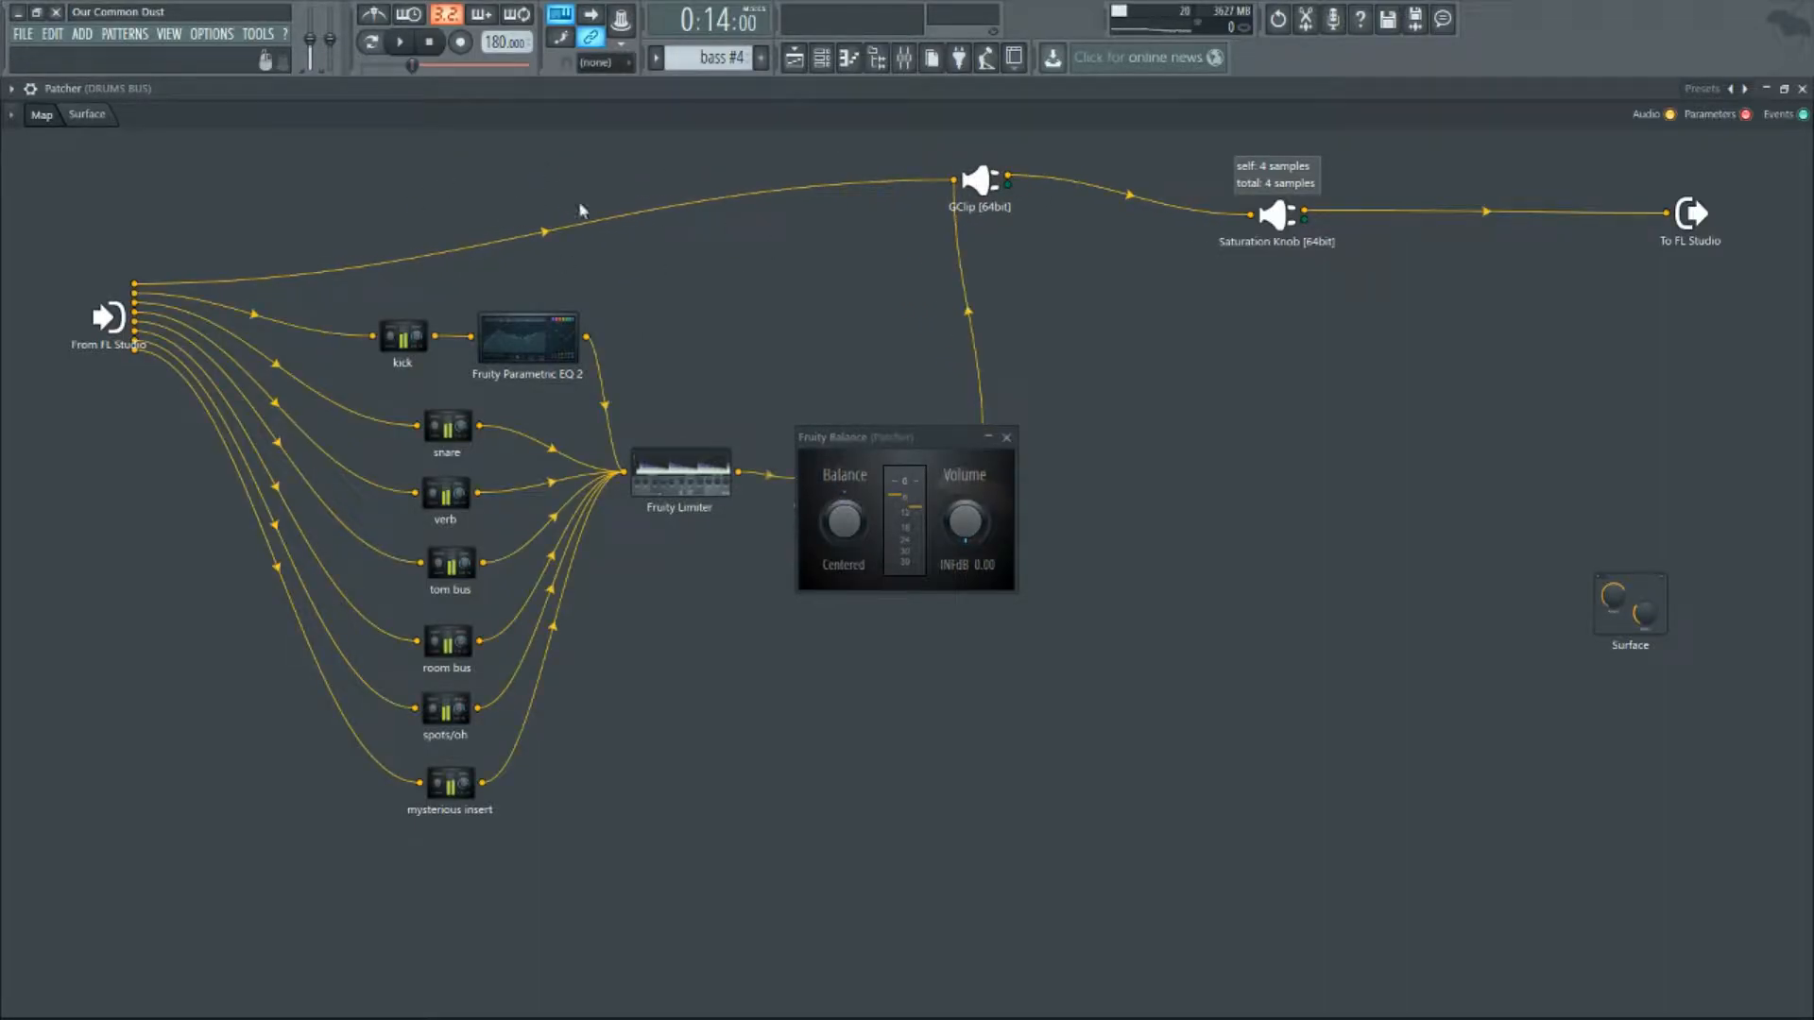
- Blend the compressed path in during playback by setting the Fruity Balance volume to about -11.1 dB, then close its window and stop
{"action": "left_click", "coordinate": [403, 44]}
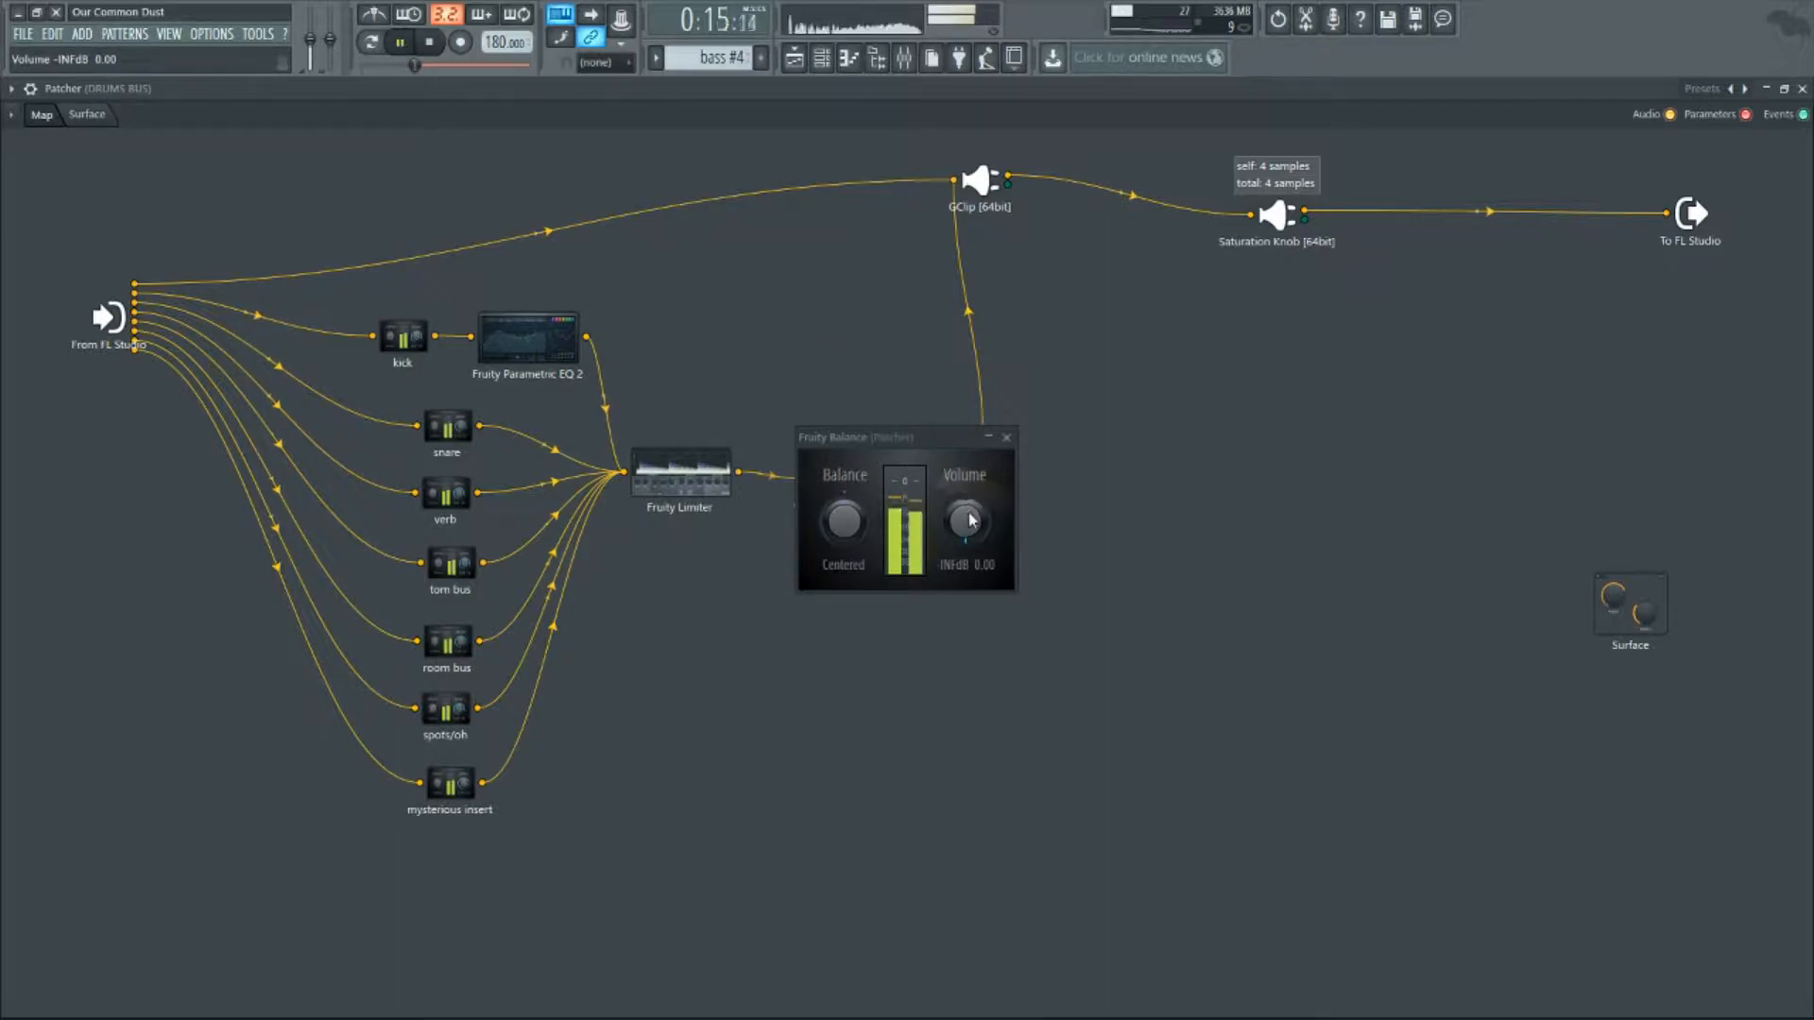
{"action": "left_click_drag", "start_coordinate": [964, 524], "coordinate": [964, 523]}
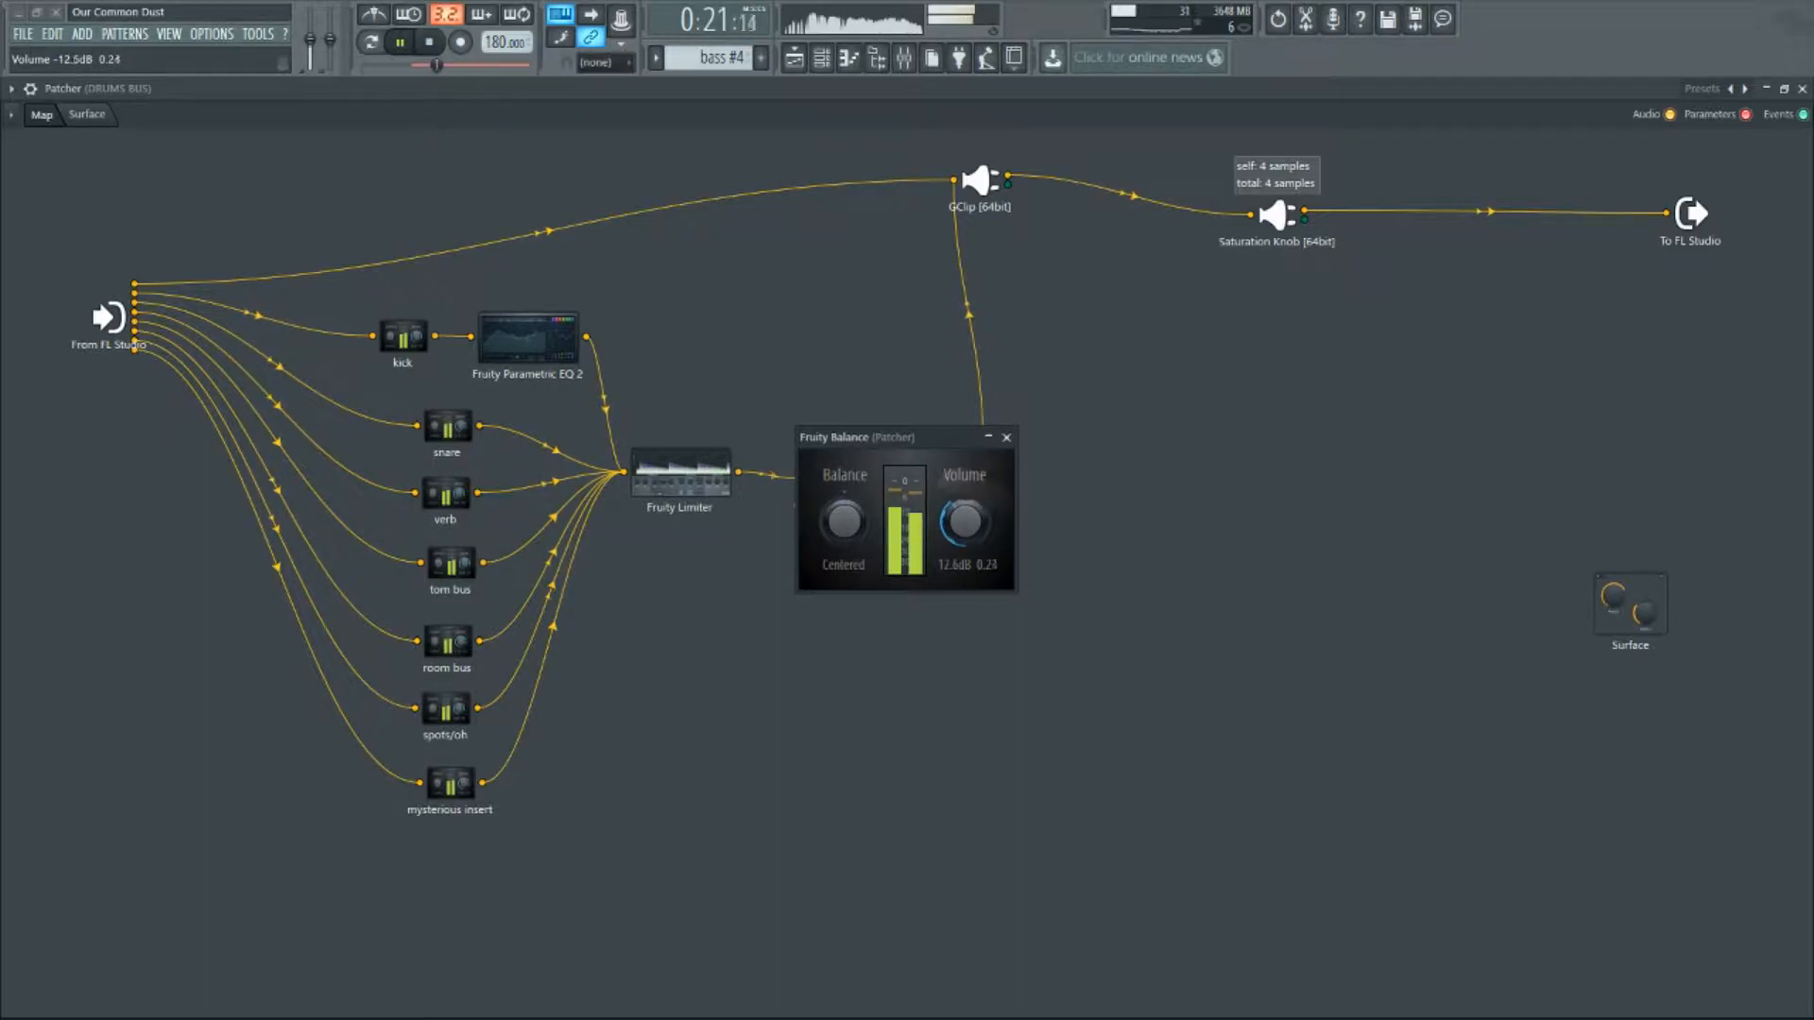
{"action": "left_click_drag", "start_coordinate": [965, 523], "coordinate": [964, 520]}
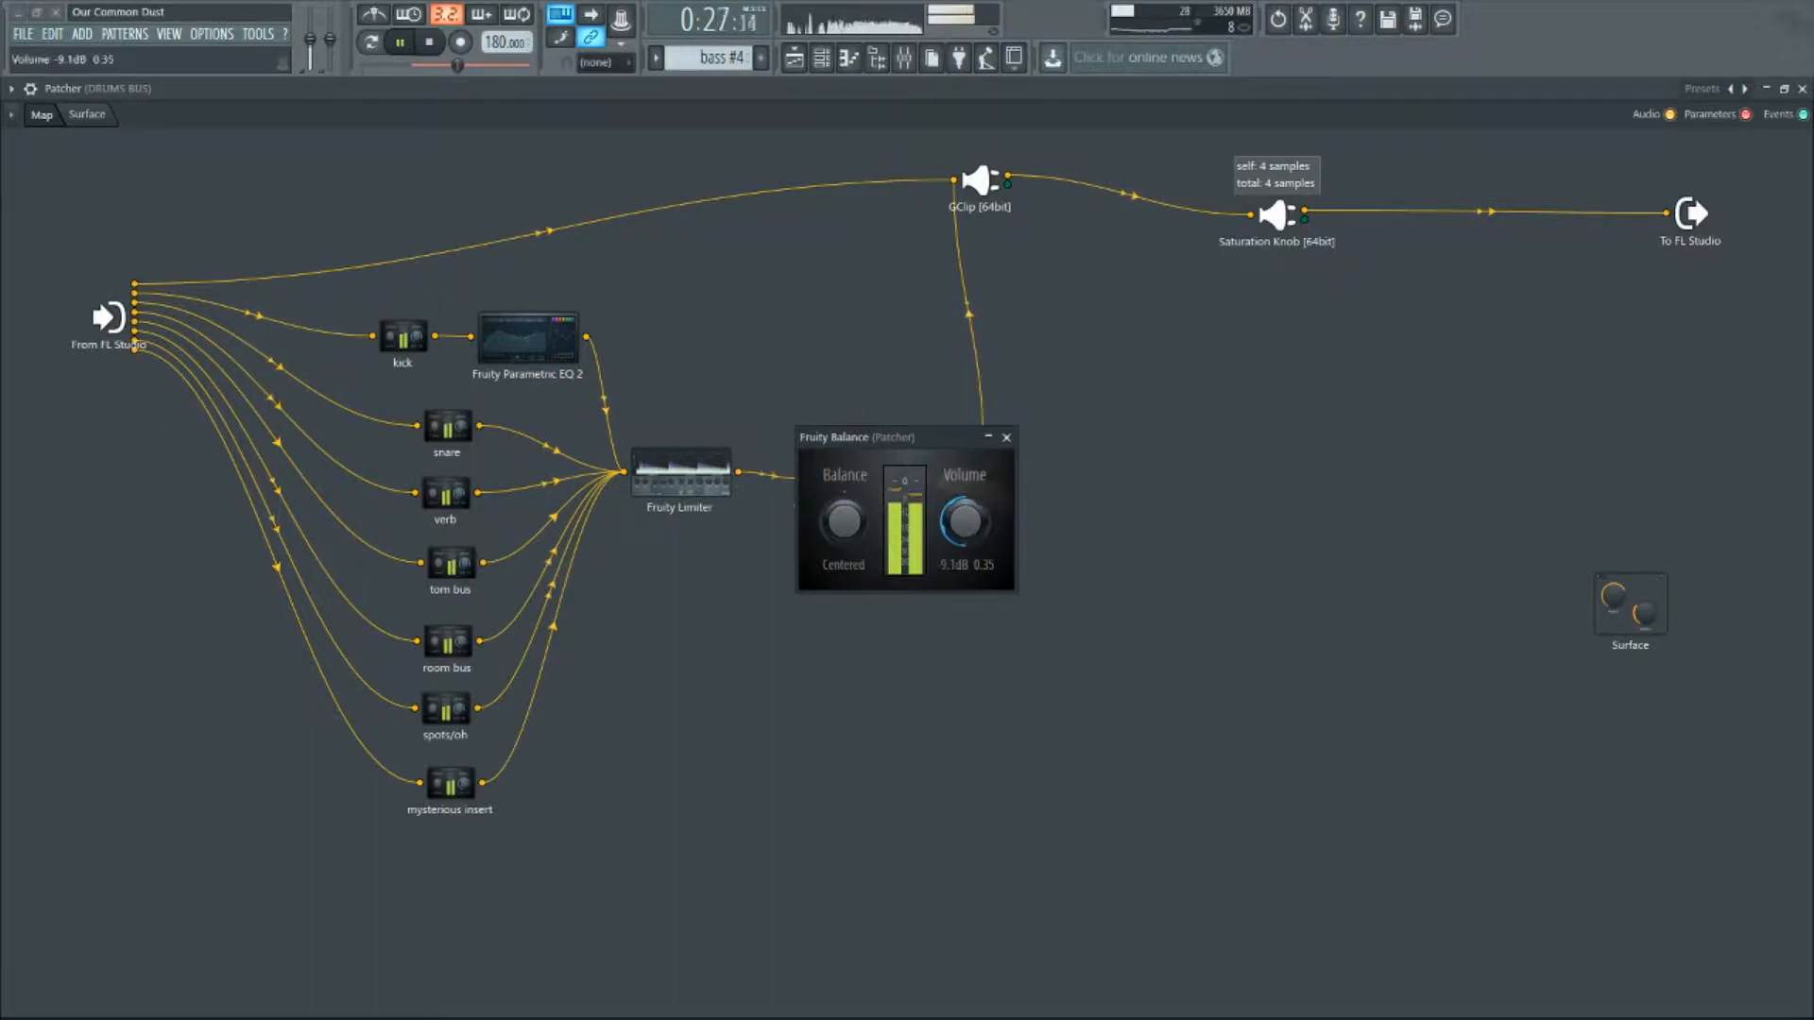
{"action": "left_click_drag", "start_coordinate": [964, 523], "coordinate": [964, 527]}
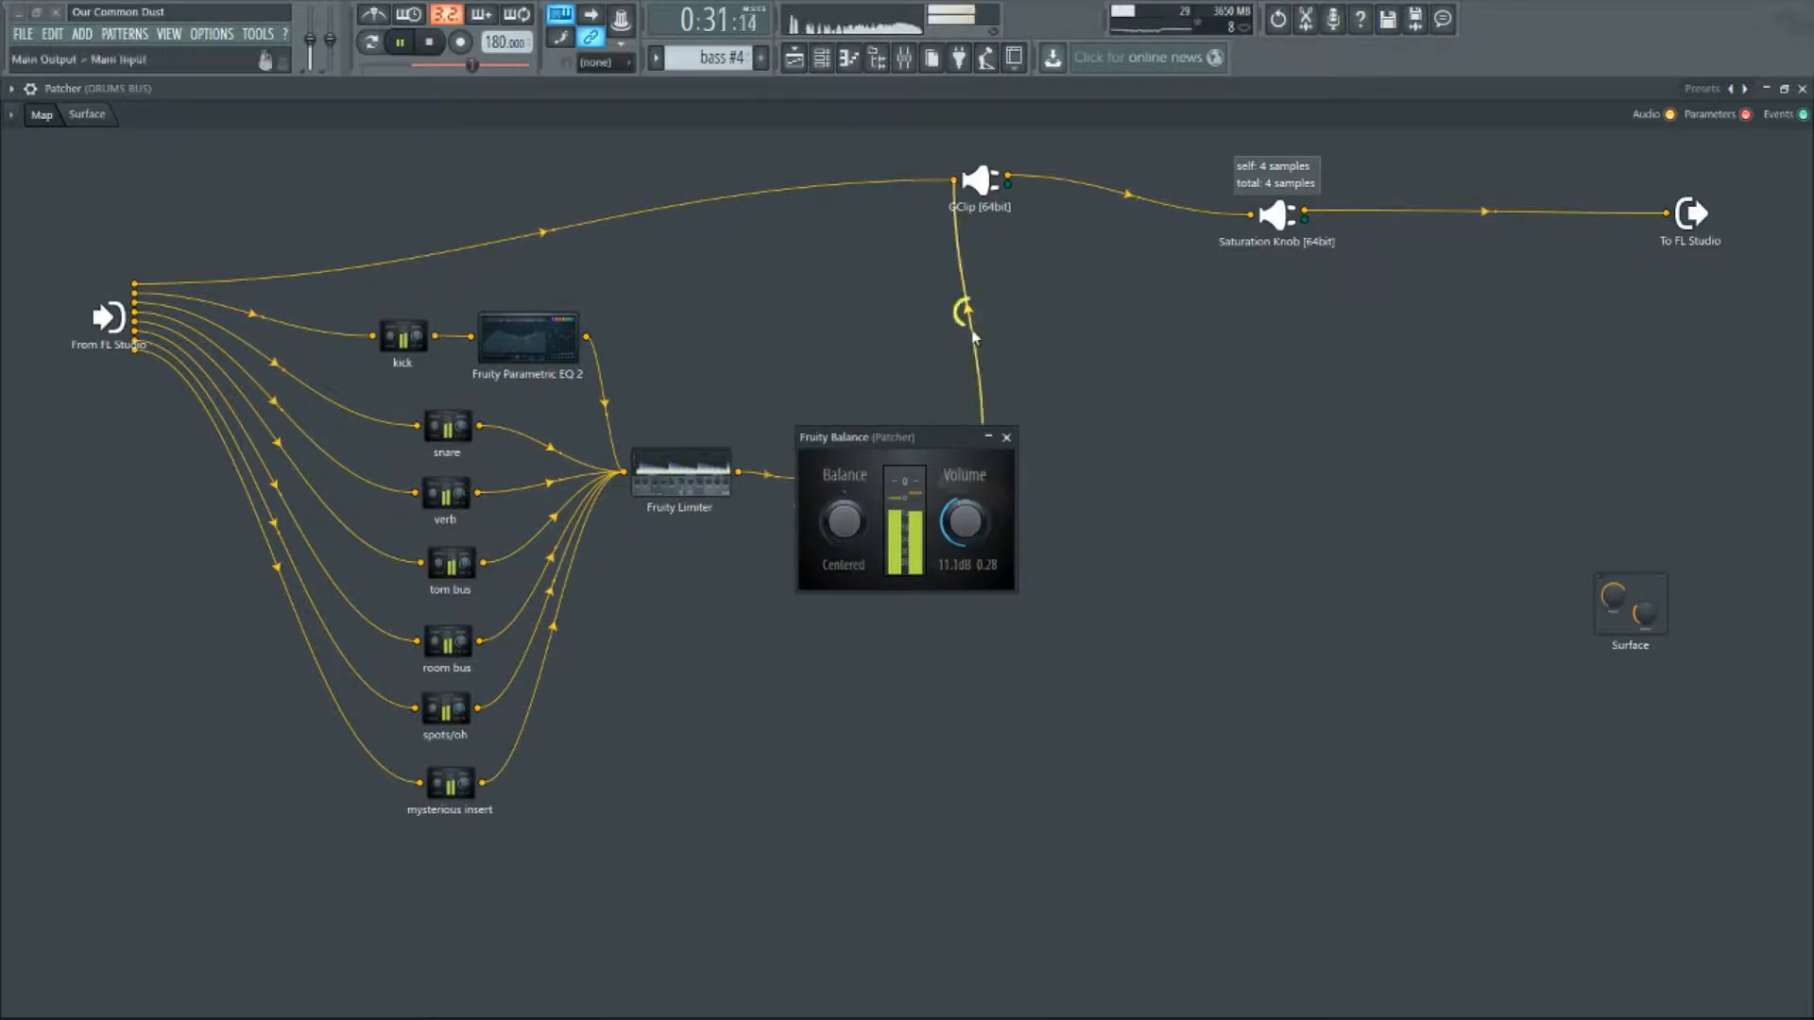
{"action": "left_click", "coordinate": [1005, 439]}
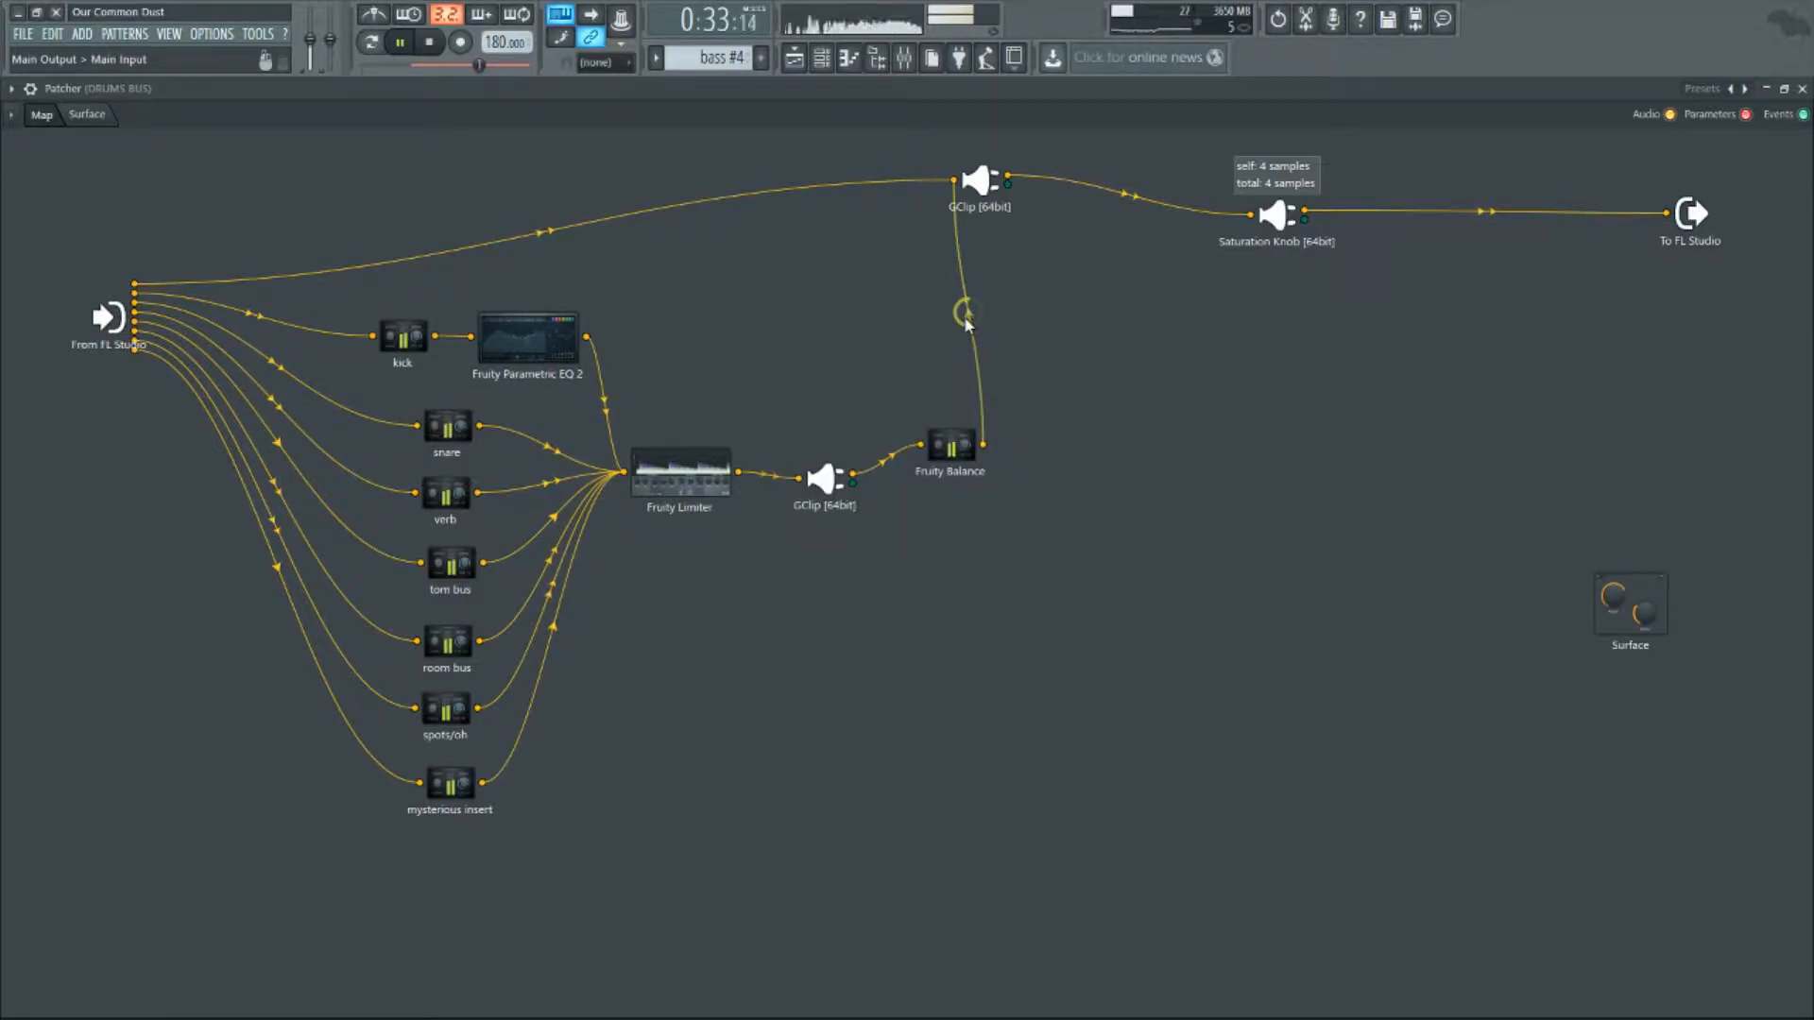
{"action": "left_click", "coordinate": [430, 42]}
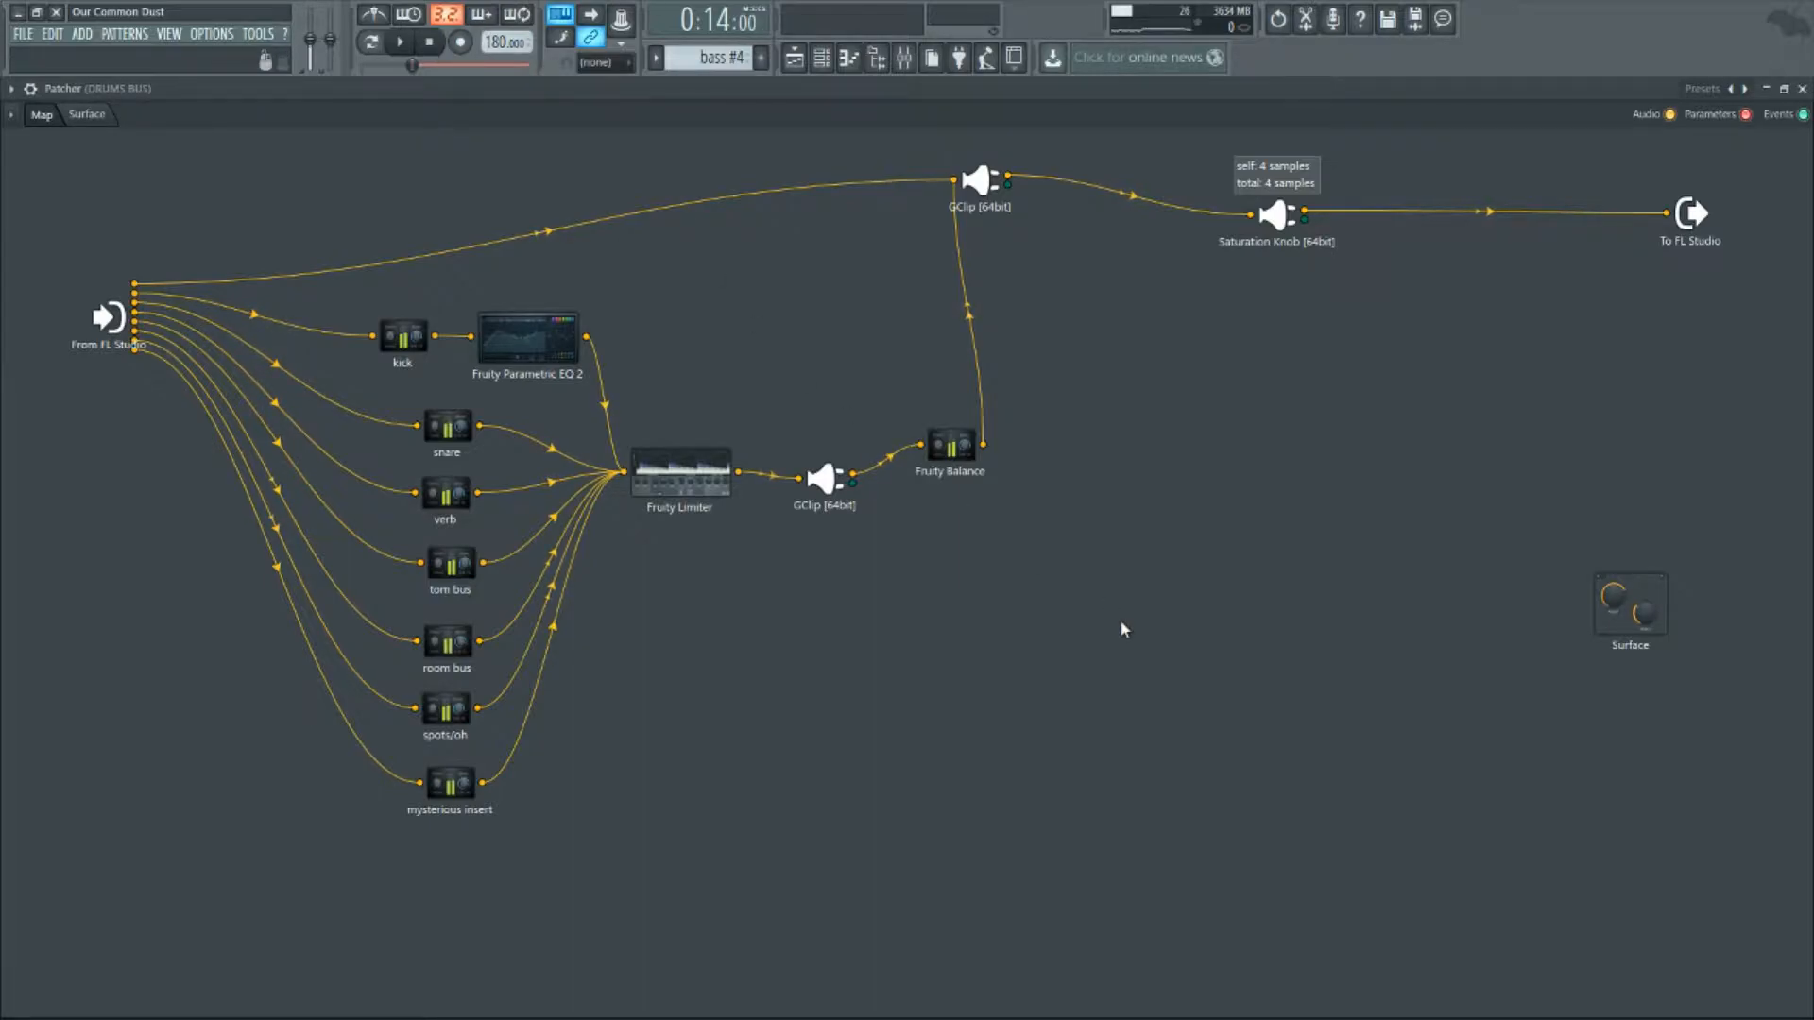
- Leave the DRUMS BUS Patcher and examine the fake kick, fake snare, fake spots and fake bus tracks and their routing in the mixer
{"action": "key", "text": "Escape"}
{"action": "key", "text": "F9"}
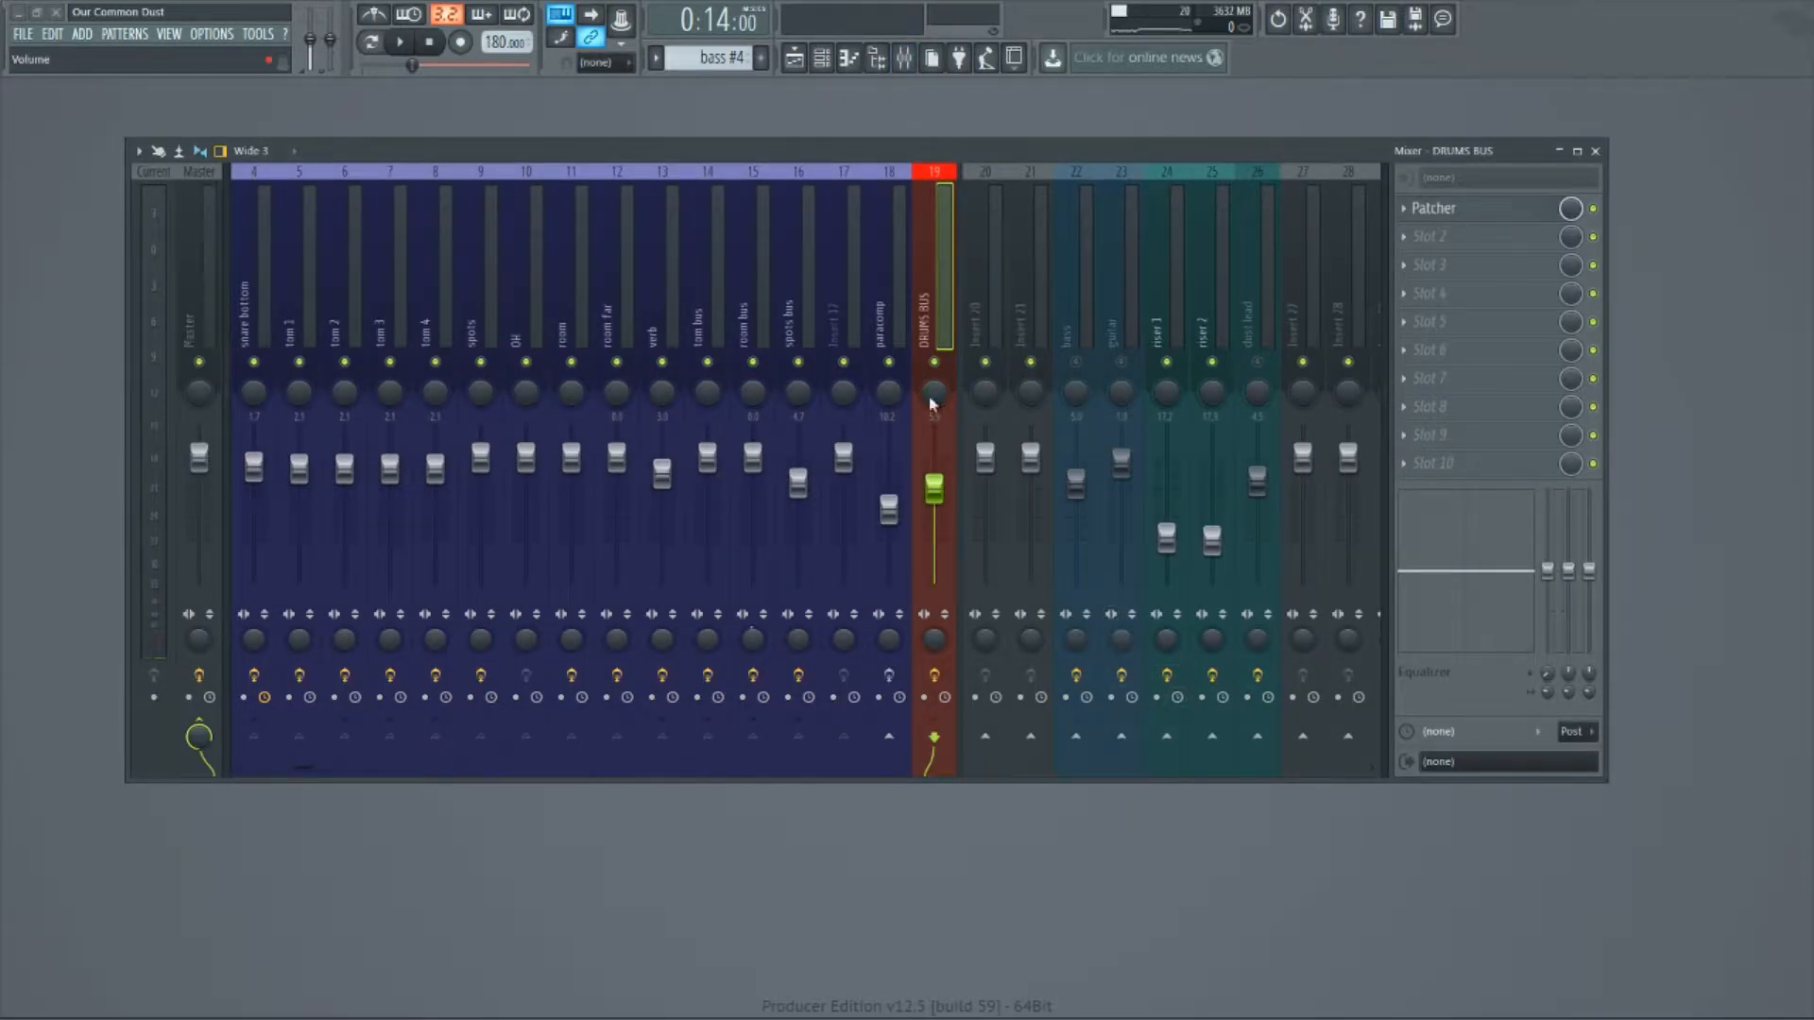
{"action": "scroll", "coordinate": [936, 278], "scroll_direction": "down", "scroll_amount": 7}
{"action": "scroll", "coordinate": [600, 288], "scroll_direction": "down", "scroll_amount": 1}
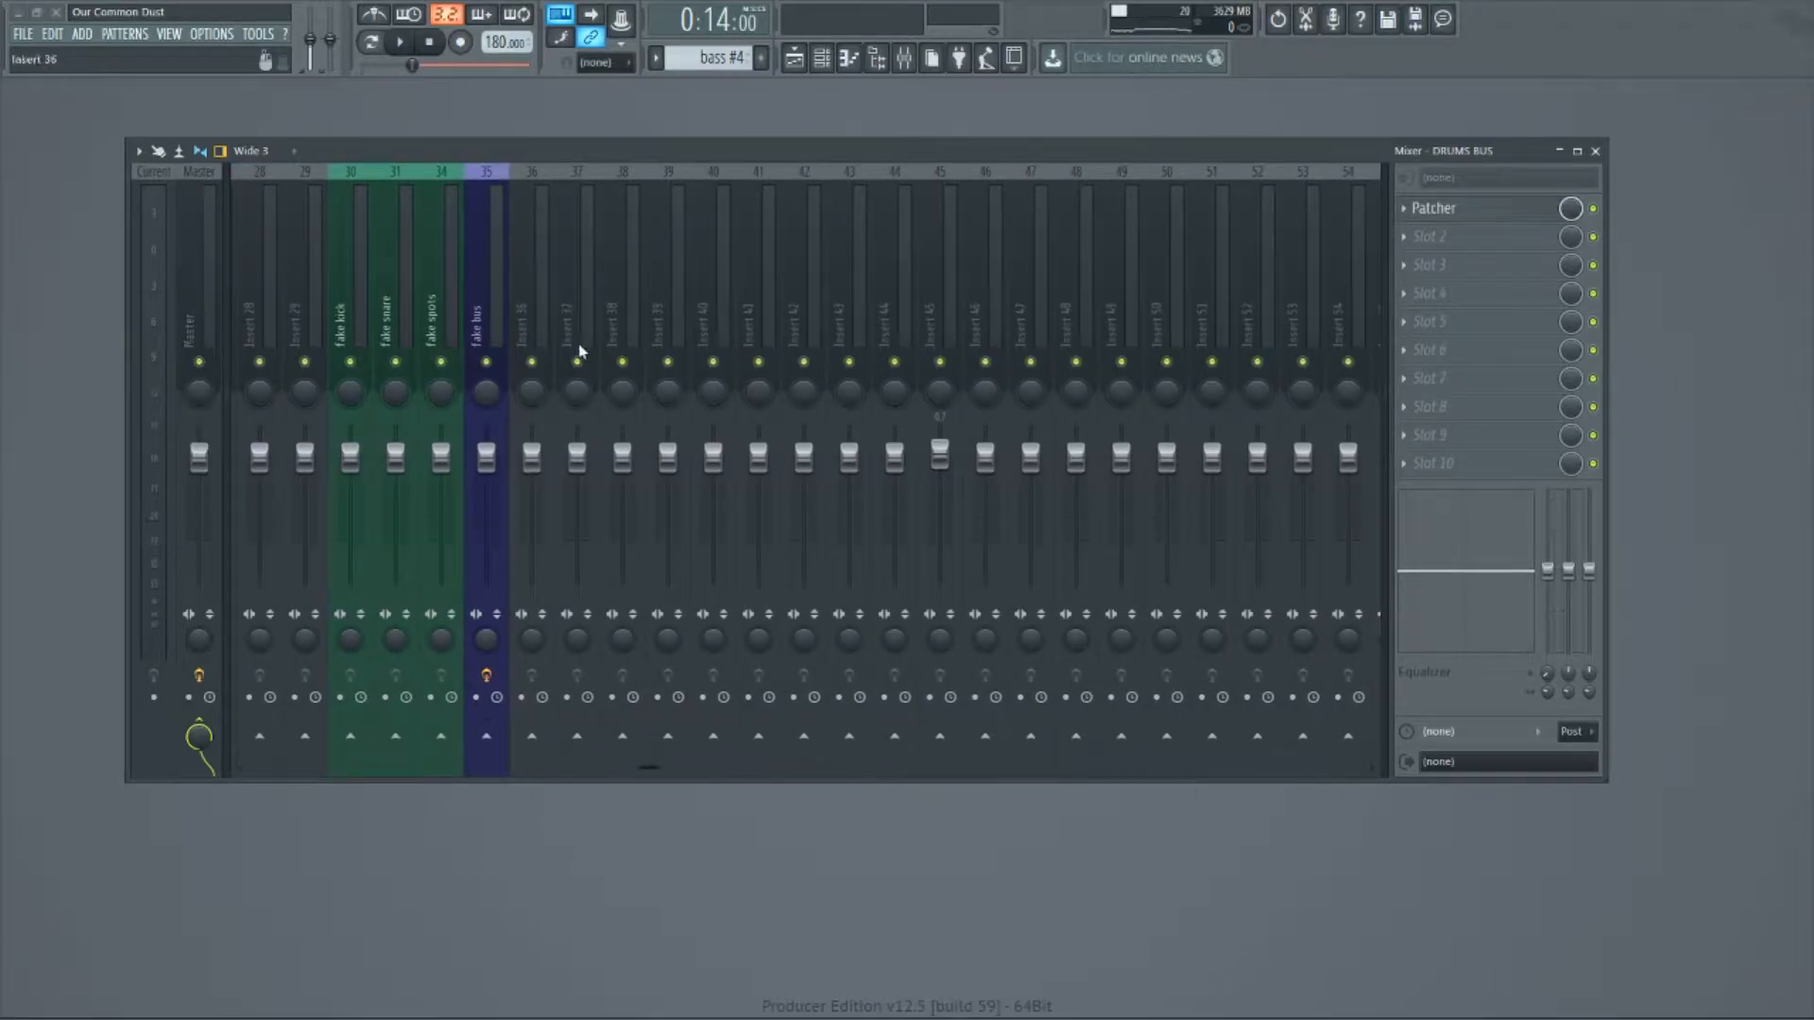
{"action": "left_click", "coordinate": [408, 288]}
{"action": "left_click", "coordinate": [441, 290]}
{"action": "left_click", "coordinate": [369, 290]}
{"action": "left_click", "coordinate": [488, 295]}
{"action": "left_click", "coordinate": [354, 280]}
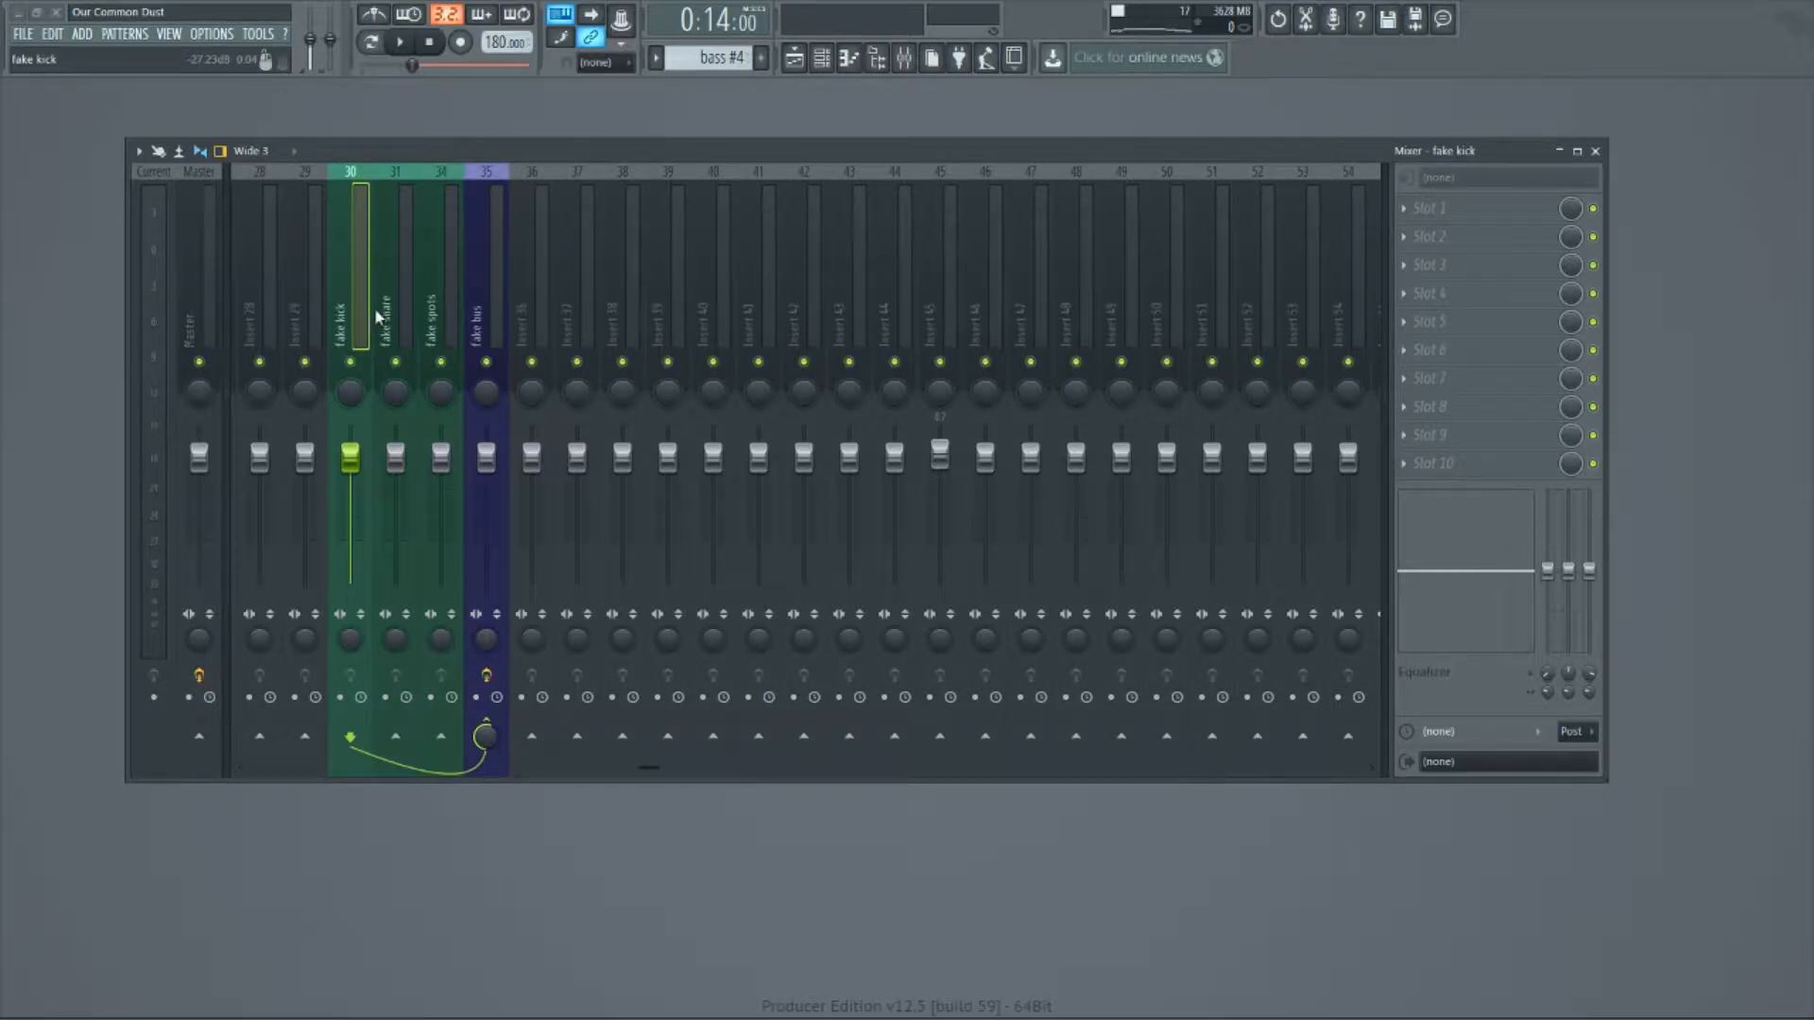
{"action": "left_click", "coordinate": [376, 318]}
{"action": "left_click", "coordinate": [458, 327]}
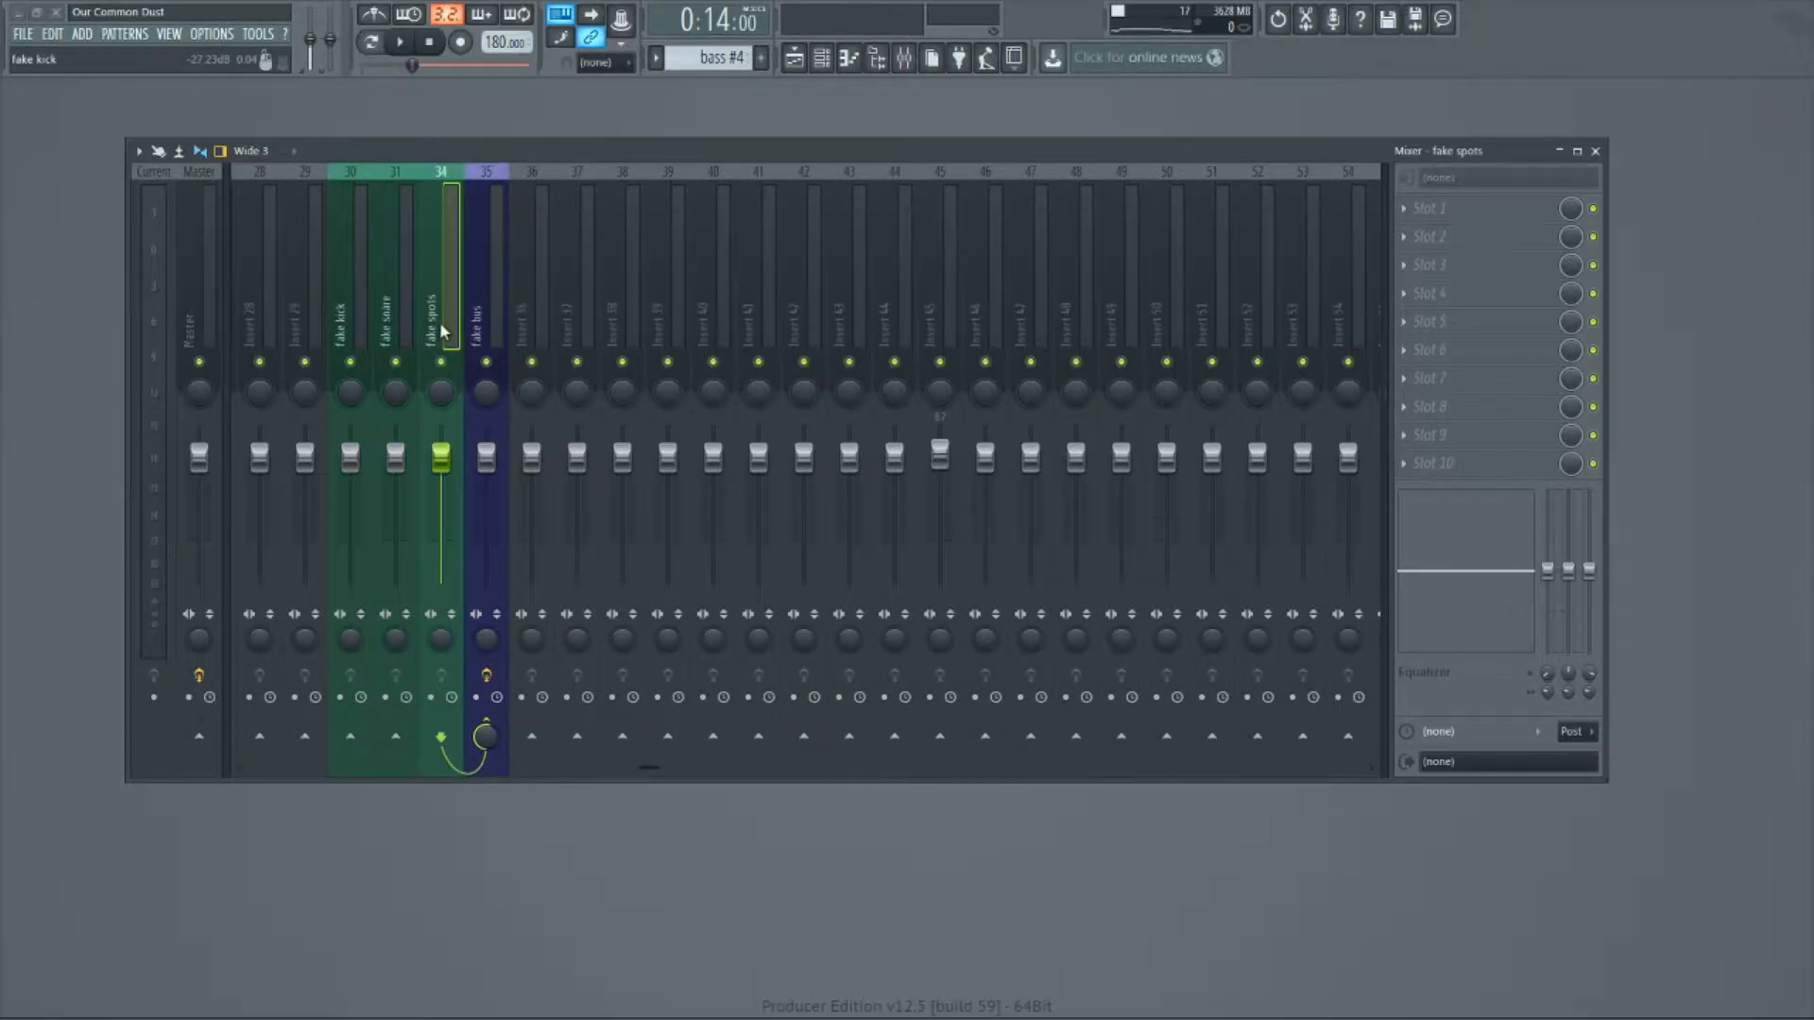
{"action": "left_click", "coordinate": [401, 325]}
{"action": "left_click", "coordinate": [444, 326]}
{"action": "left_click", "coordinate": [482, 323]}
{"action": "left_click", "coordinate": [455, 326]}
{"action": "left_click", "coordinate": [490, 325]}
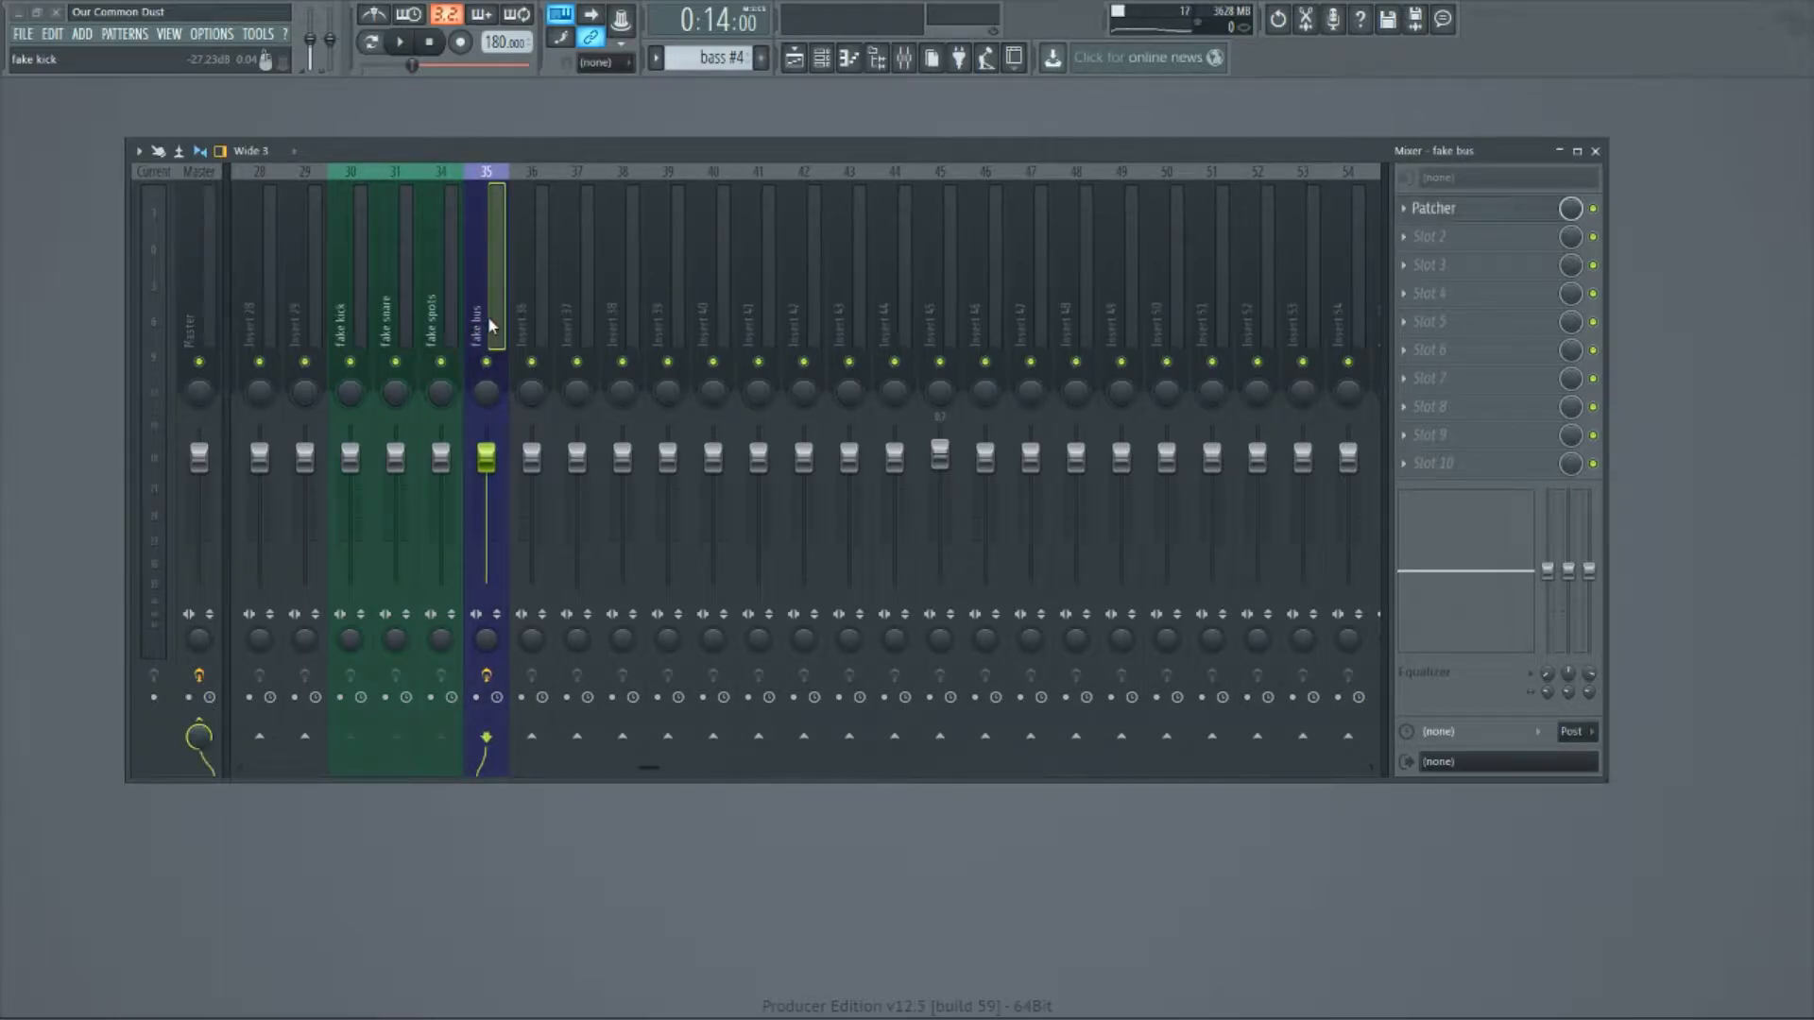
- Open the Patcher on the fake bus track and reconnect From FL Studio directly to To FL Studio
{"action": "left_click", "coordinate": [1460, 216]}
{"action": "key", "text": "F9"}
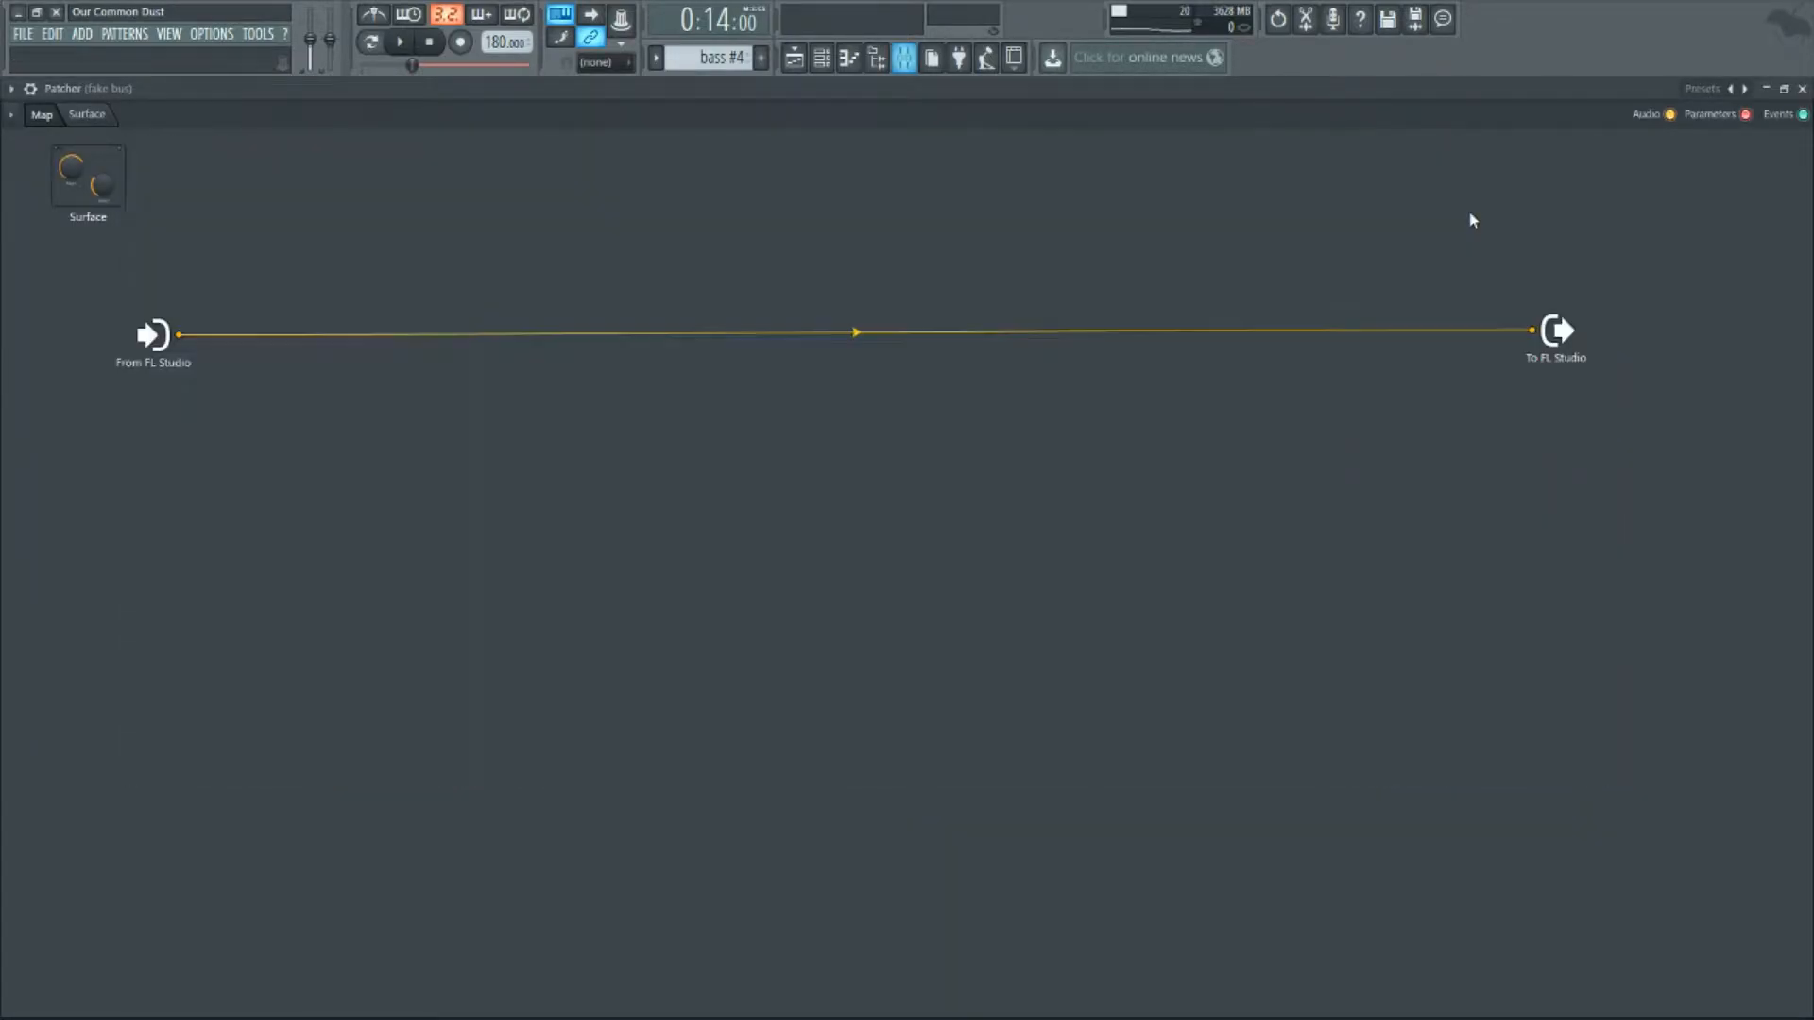
{"action": "left_click_drag", "start_coordinate": [1557, 330], "coordinate": [992, 350]}
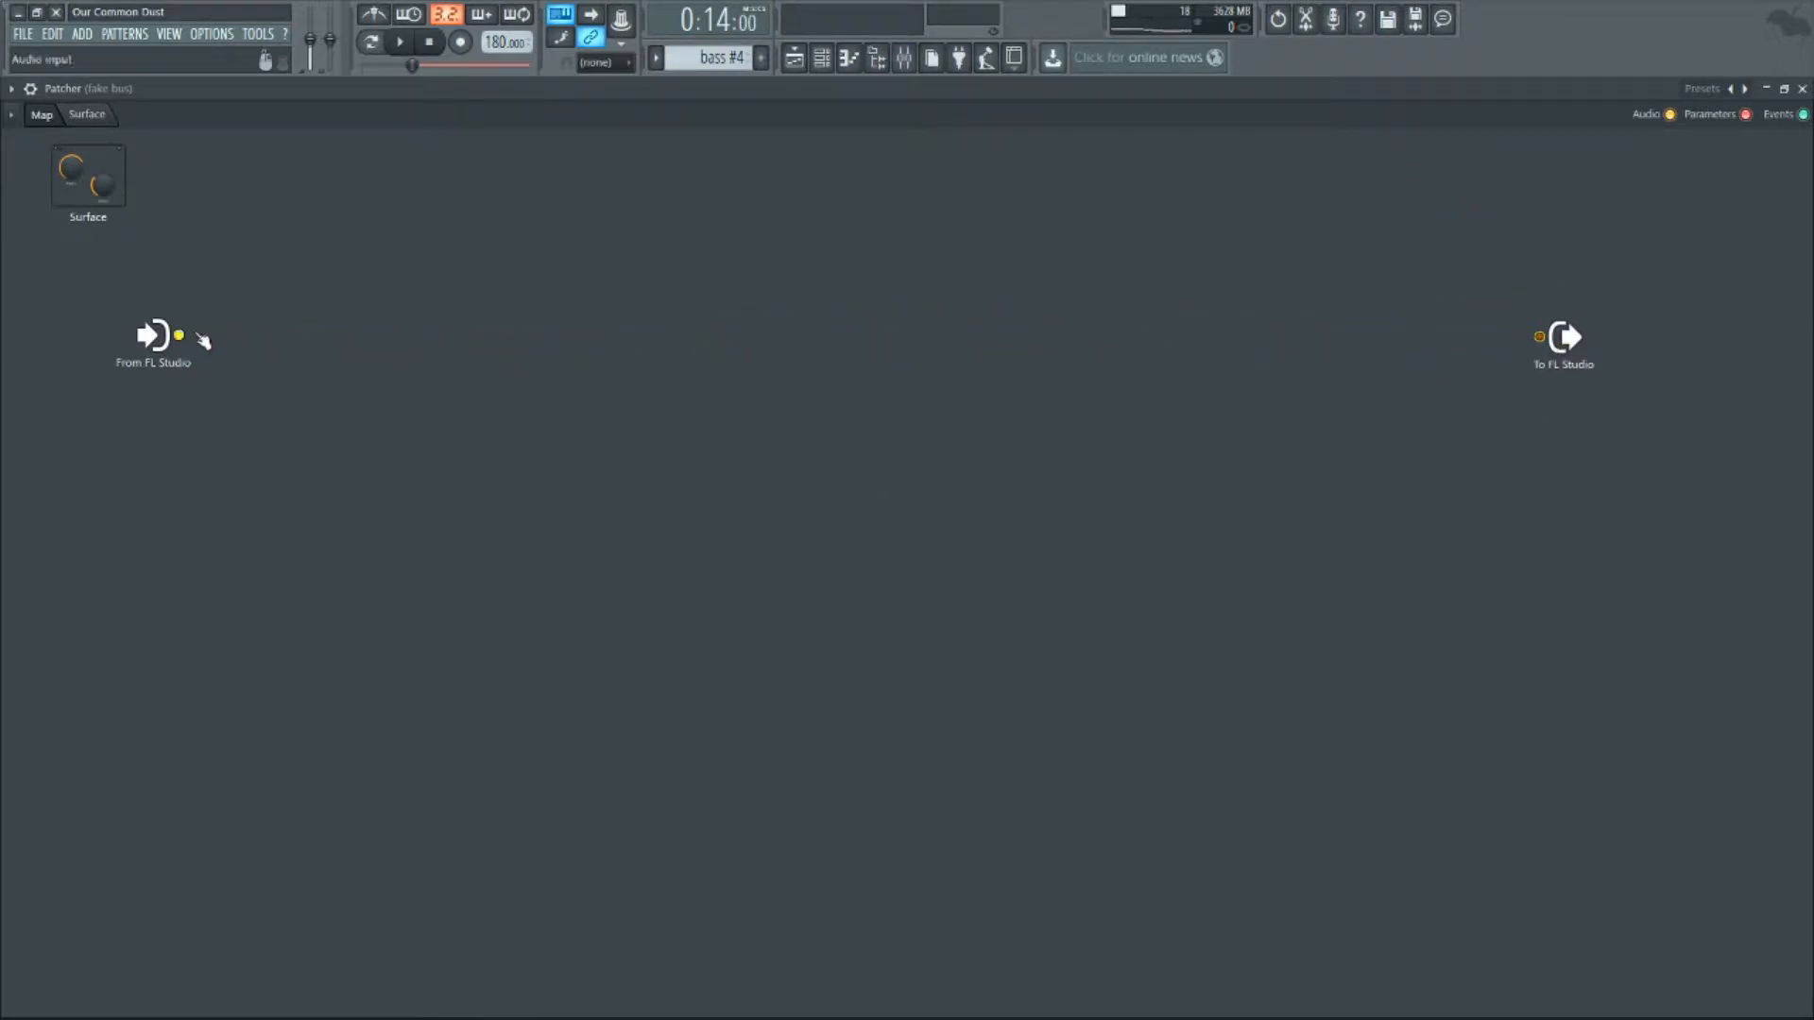
{"action": "left_click_drag", "start_coordinate": [179, 334], "coordinate": [1540, 337]}
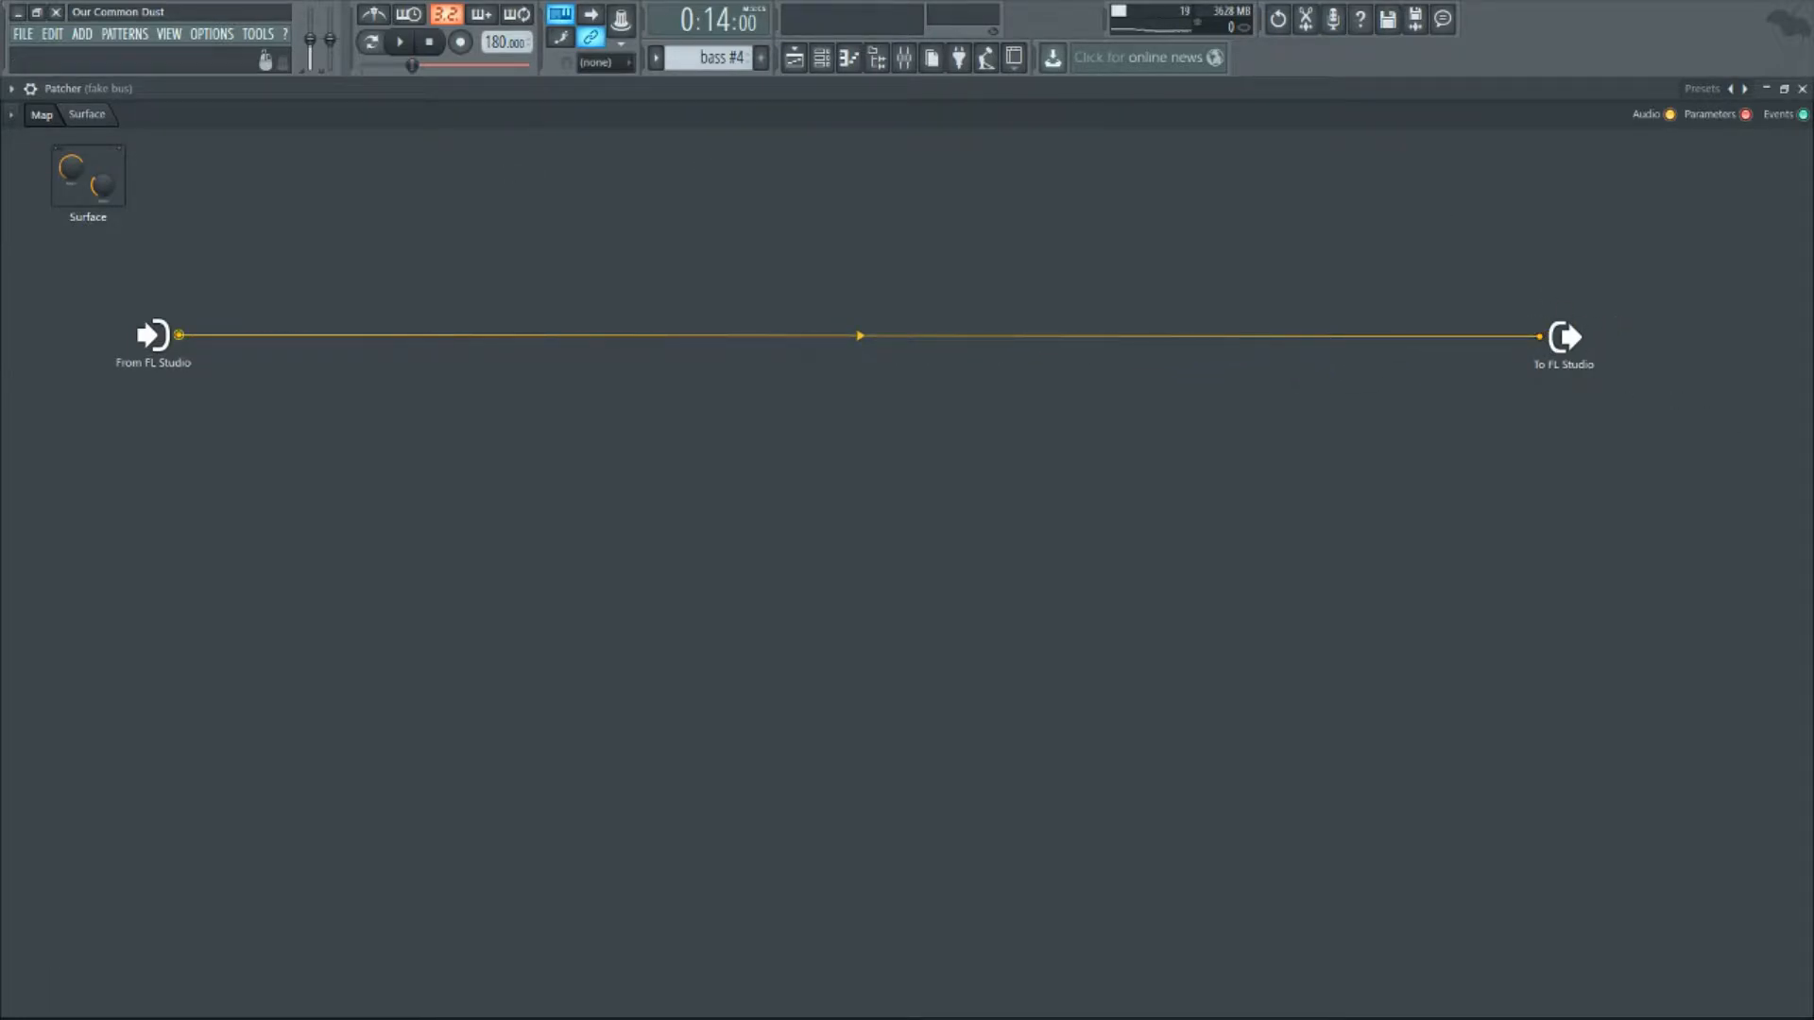
- Reposition the From FL Studio node and enable its fake kick audio output alongside the fake bus input
{"action": "left_click_drag", "start_coordinate": [151, 335], "coordinate": [312, 347]}
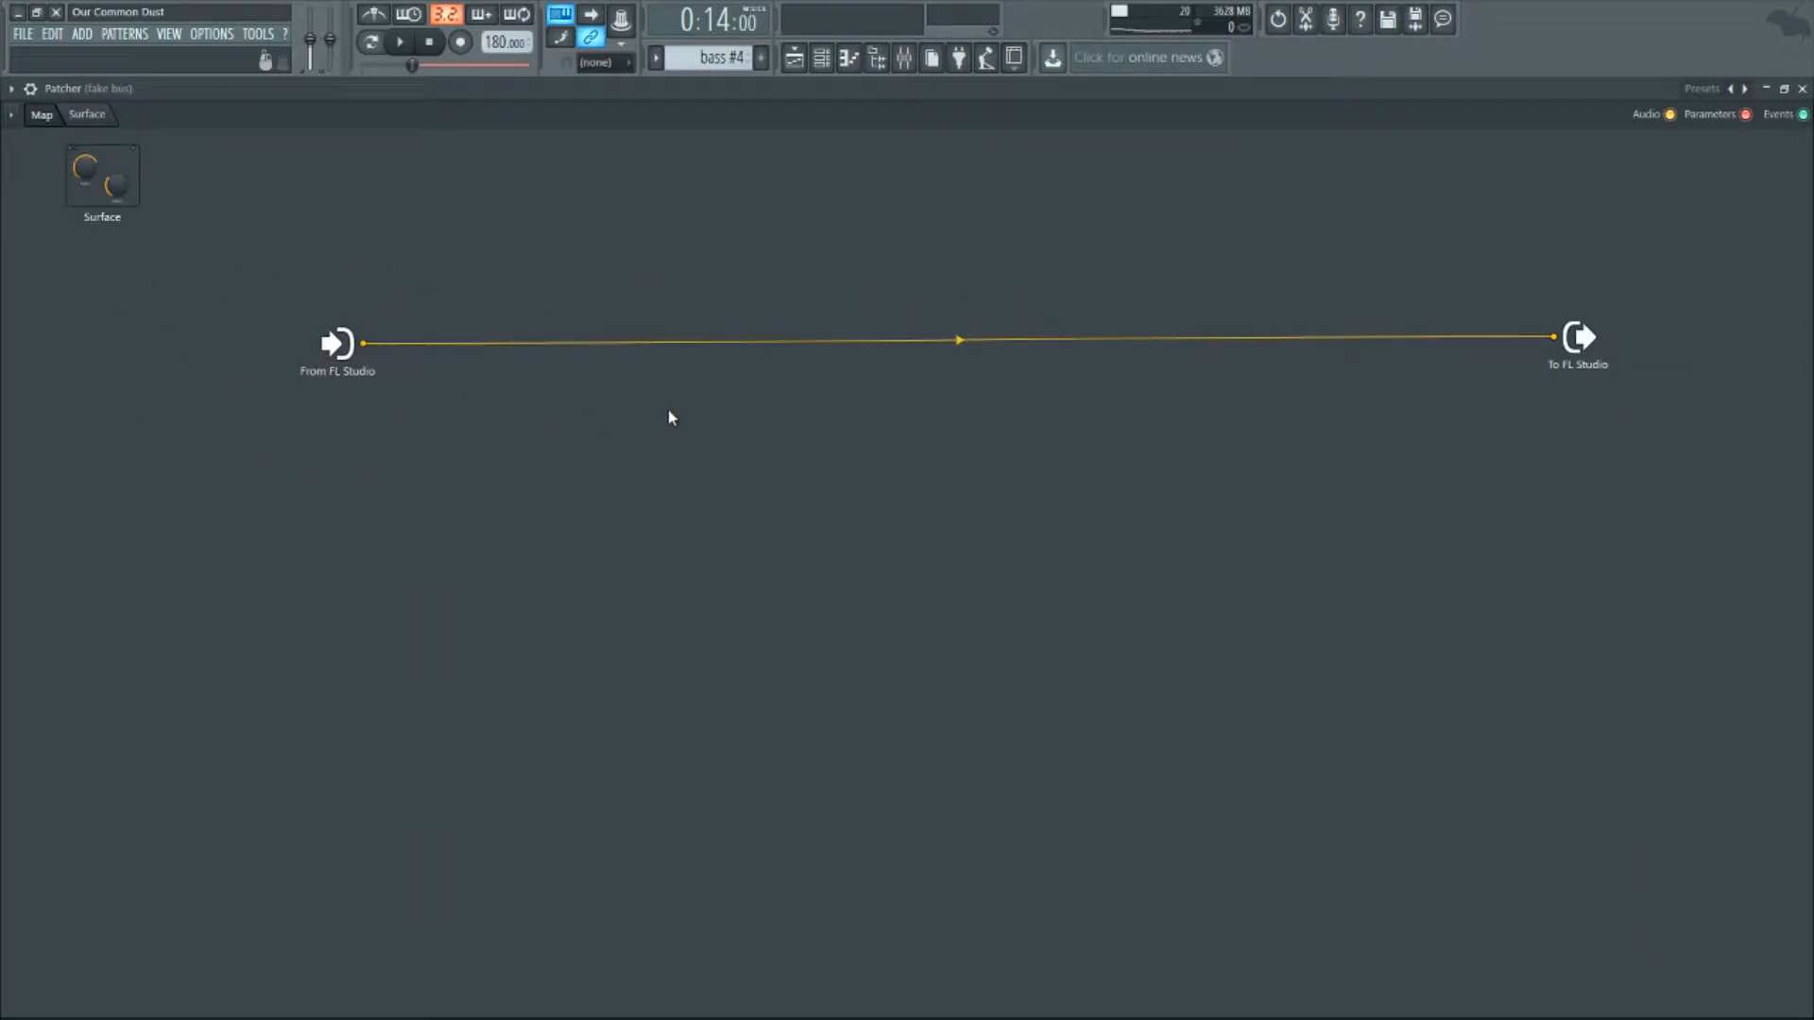
{"action": "left_click_drag", "start_coordinate": [337, 343], "coordinate": [233, 357]}
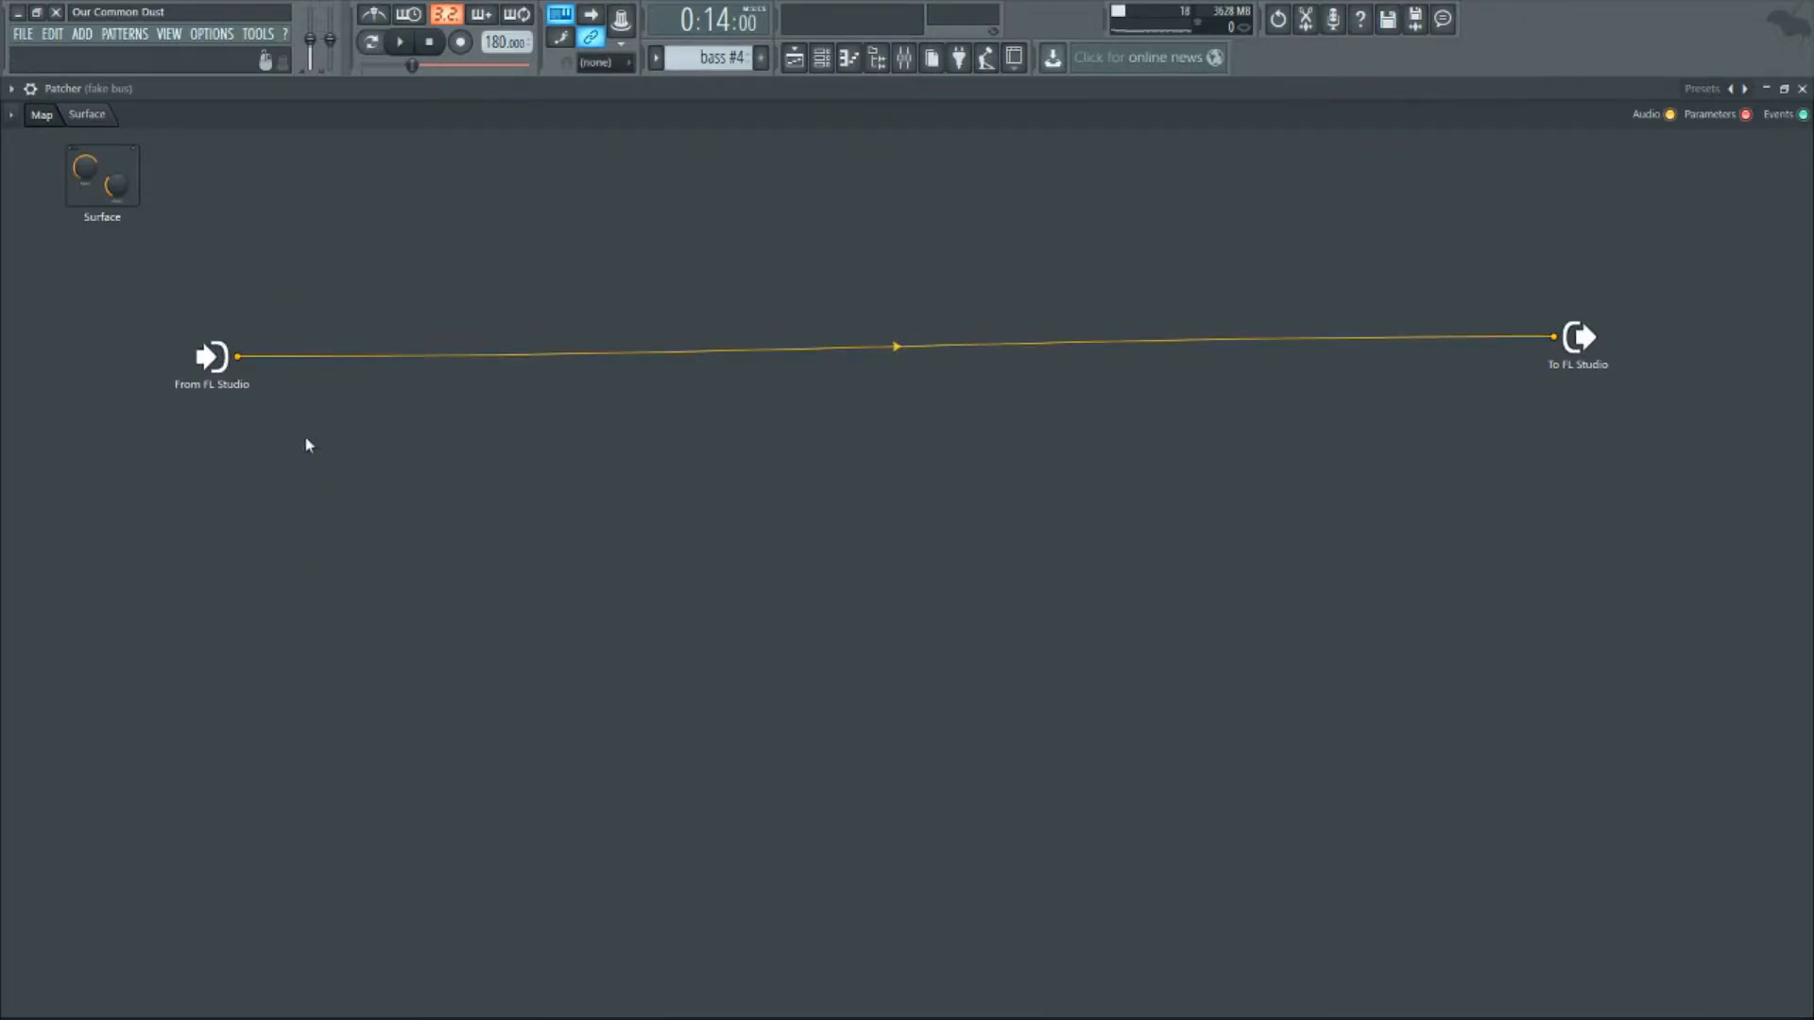
{"action": "right_click", "coordinate": [228, 366]}
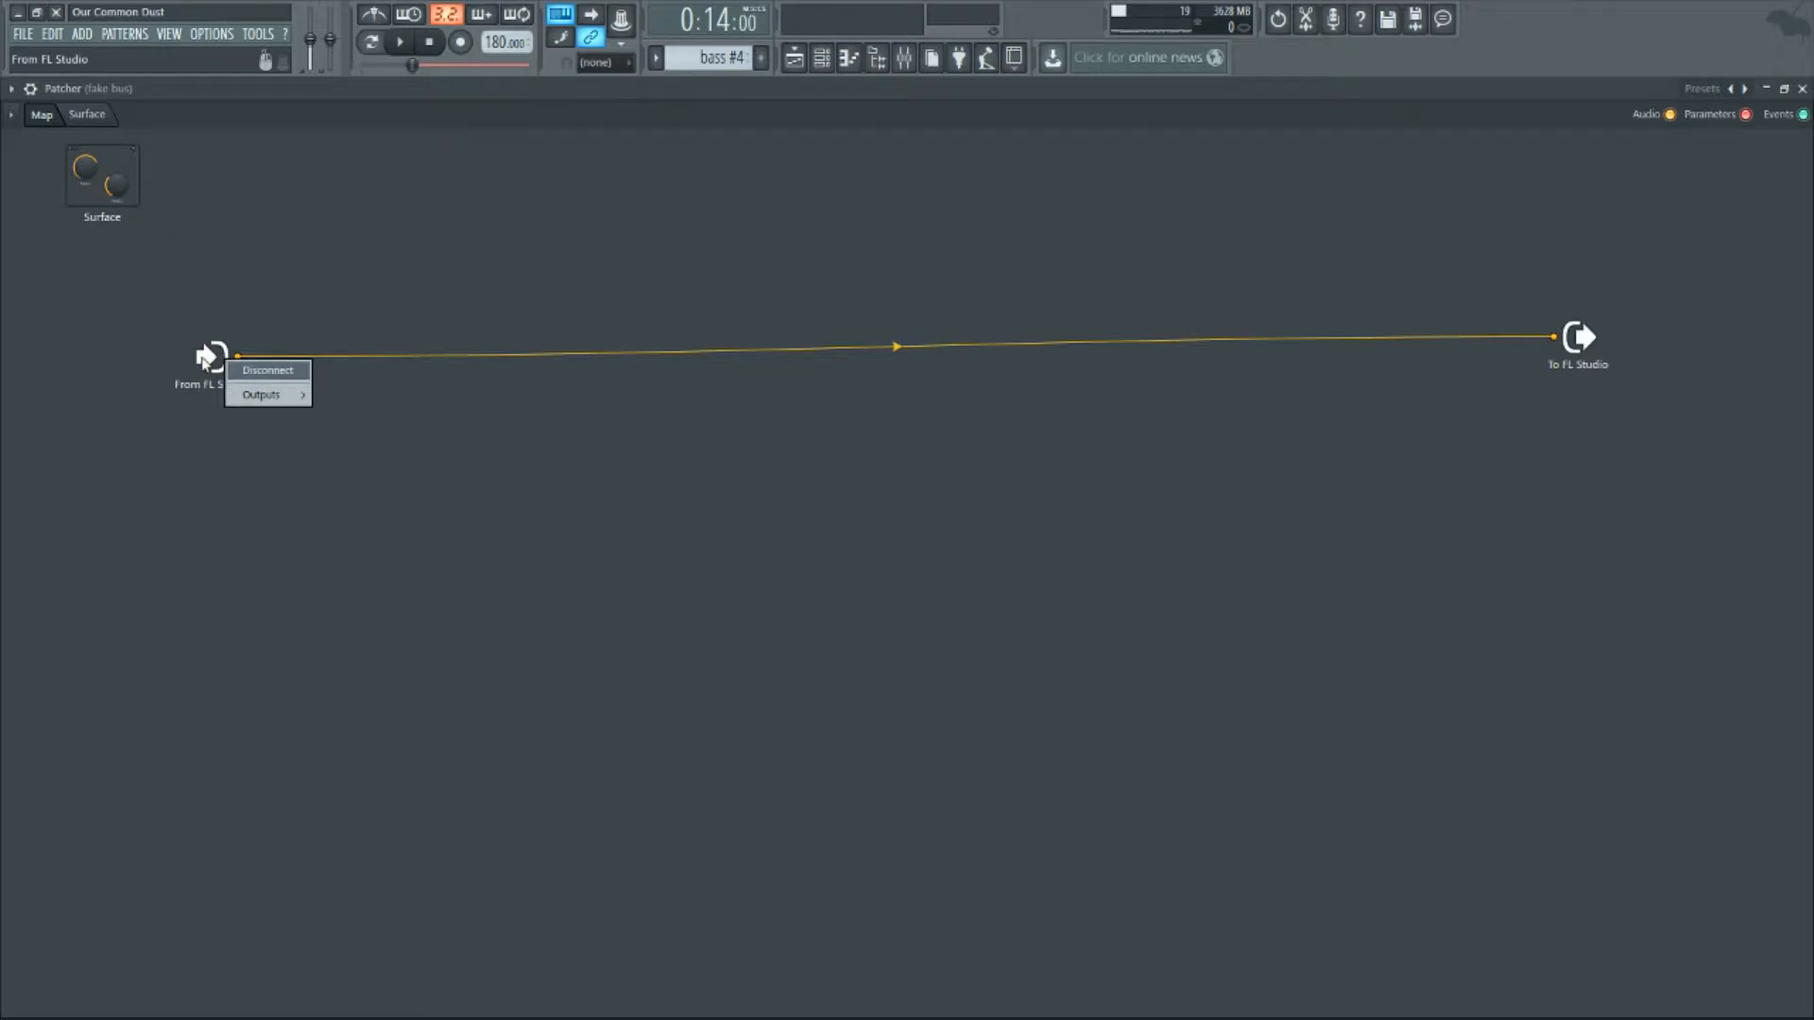
{"action": "left_click", "coordinate": [204, 344]}
{"action": "right_click", "coordinate": [217, 352]}
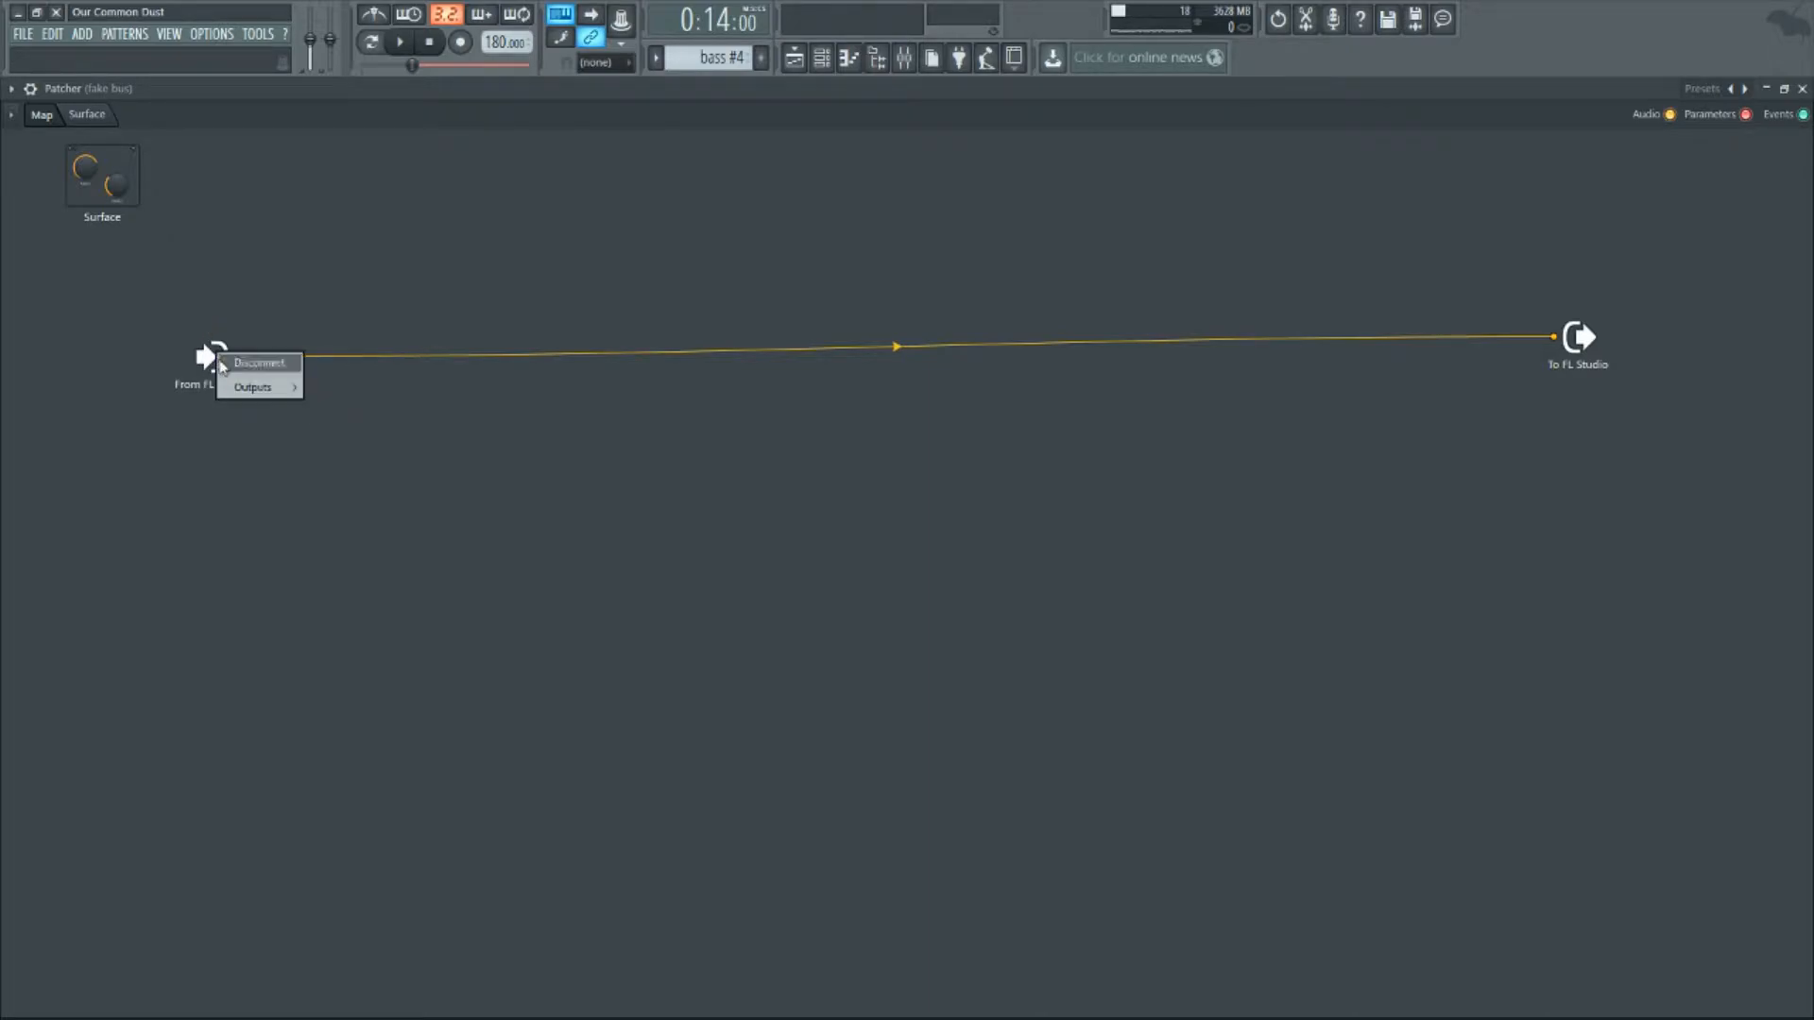
{"action": "mouse_move", "coordinate": [274, 387]}
{"action": "mouse_move", "coordinate": [340, 393]}
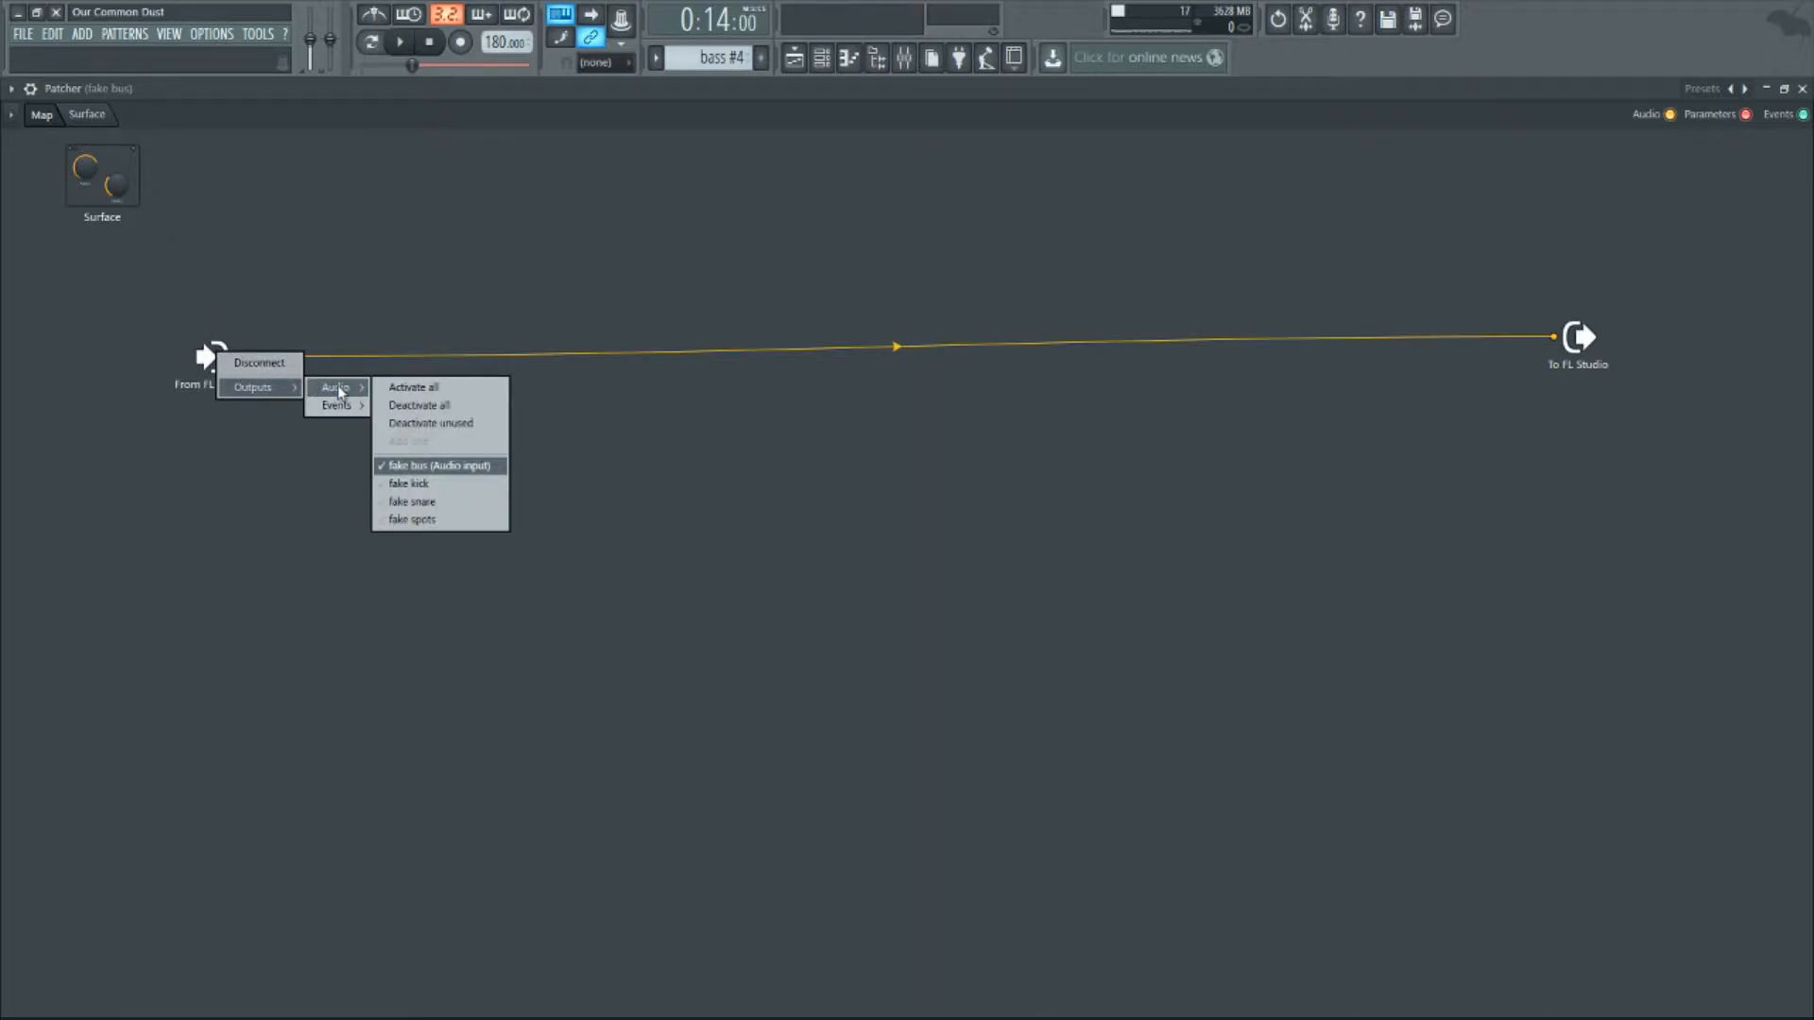
{"action": "left_click", "coordinate": [465, 488]}
- Enable the fake snare and fake spots audio outputs on From FL Studio and level the node with the direct line
{"action": "right_click", "coordinate": [208, 358]}
{"action": "mouse_move", "coordinate": [253, 393]}
{"action": "mouse_move", "coordinate": [325, 412]}
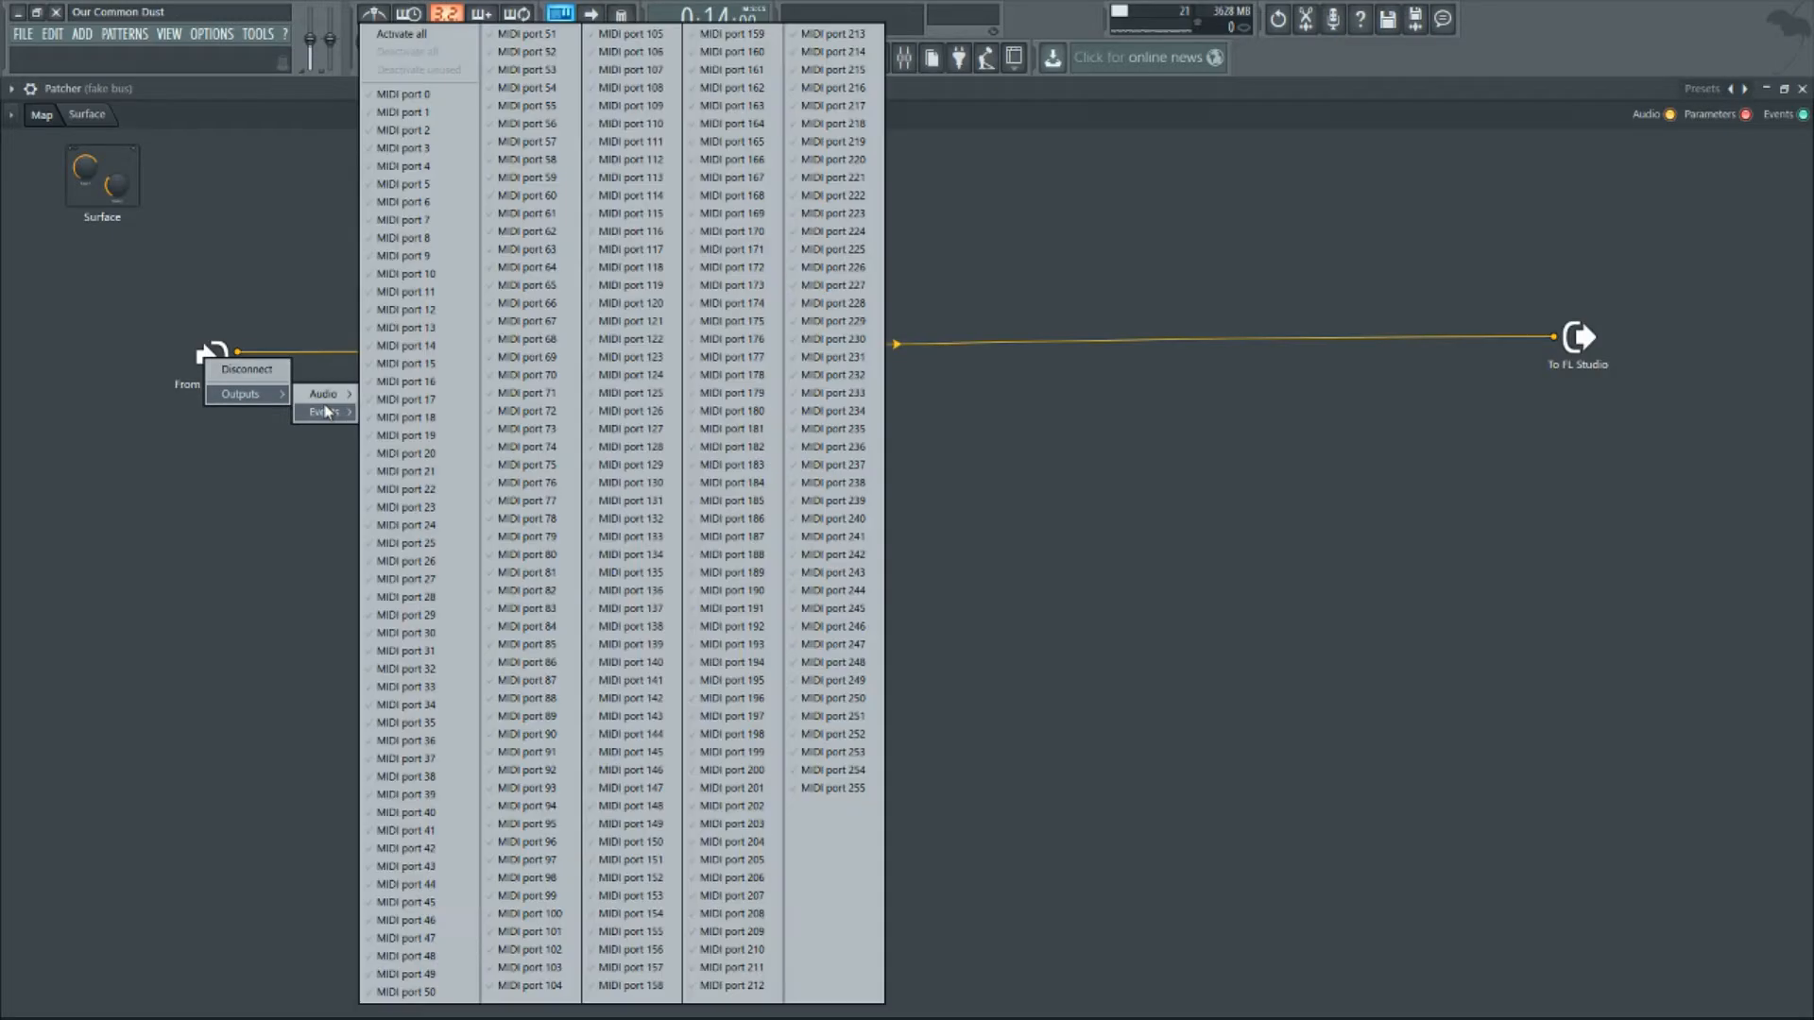
{"action": "left_click", "coordinate": [425, 511]}
{"action": "right_click", "coordinate": [203, 366]}
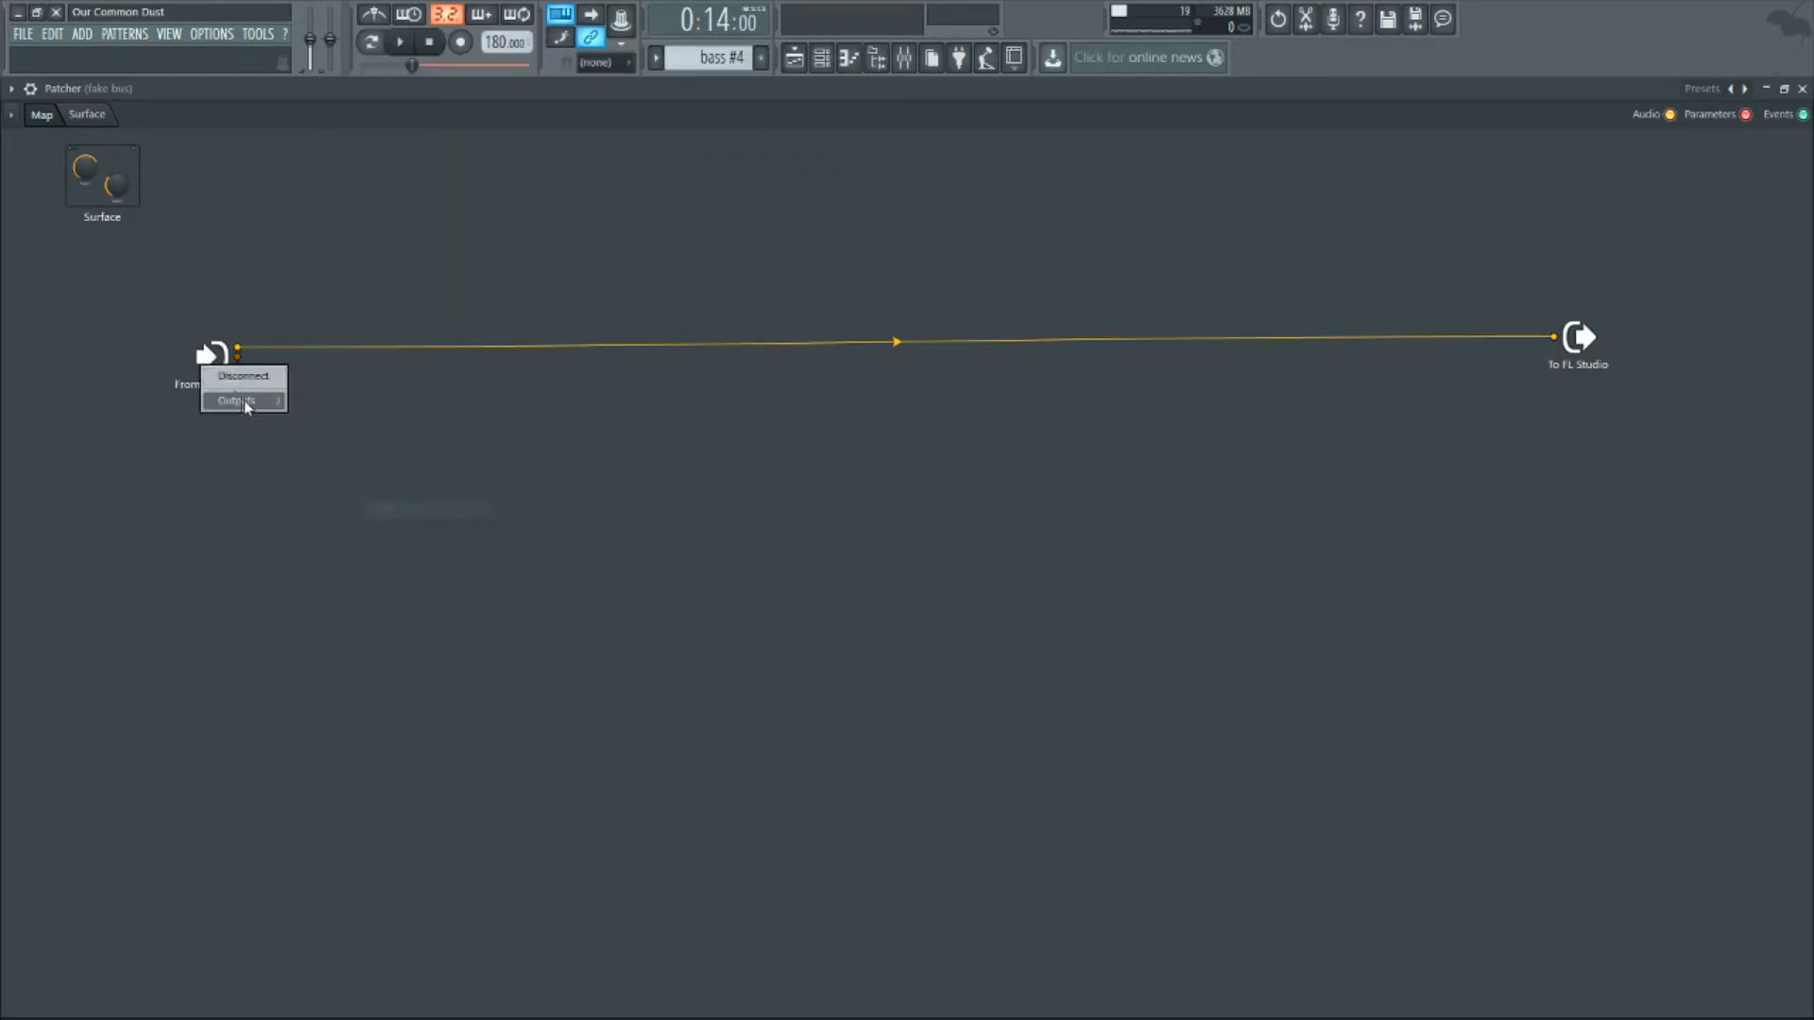
{"action": "mouse_move", "coordinate": [246, 401]}
{"action": "mouse_move", "coordinate": [331, 395]}
{"action": "left_click", "coordinate": [425, 505]}
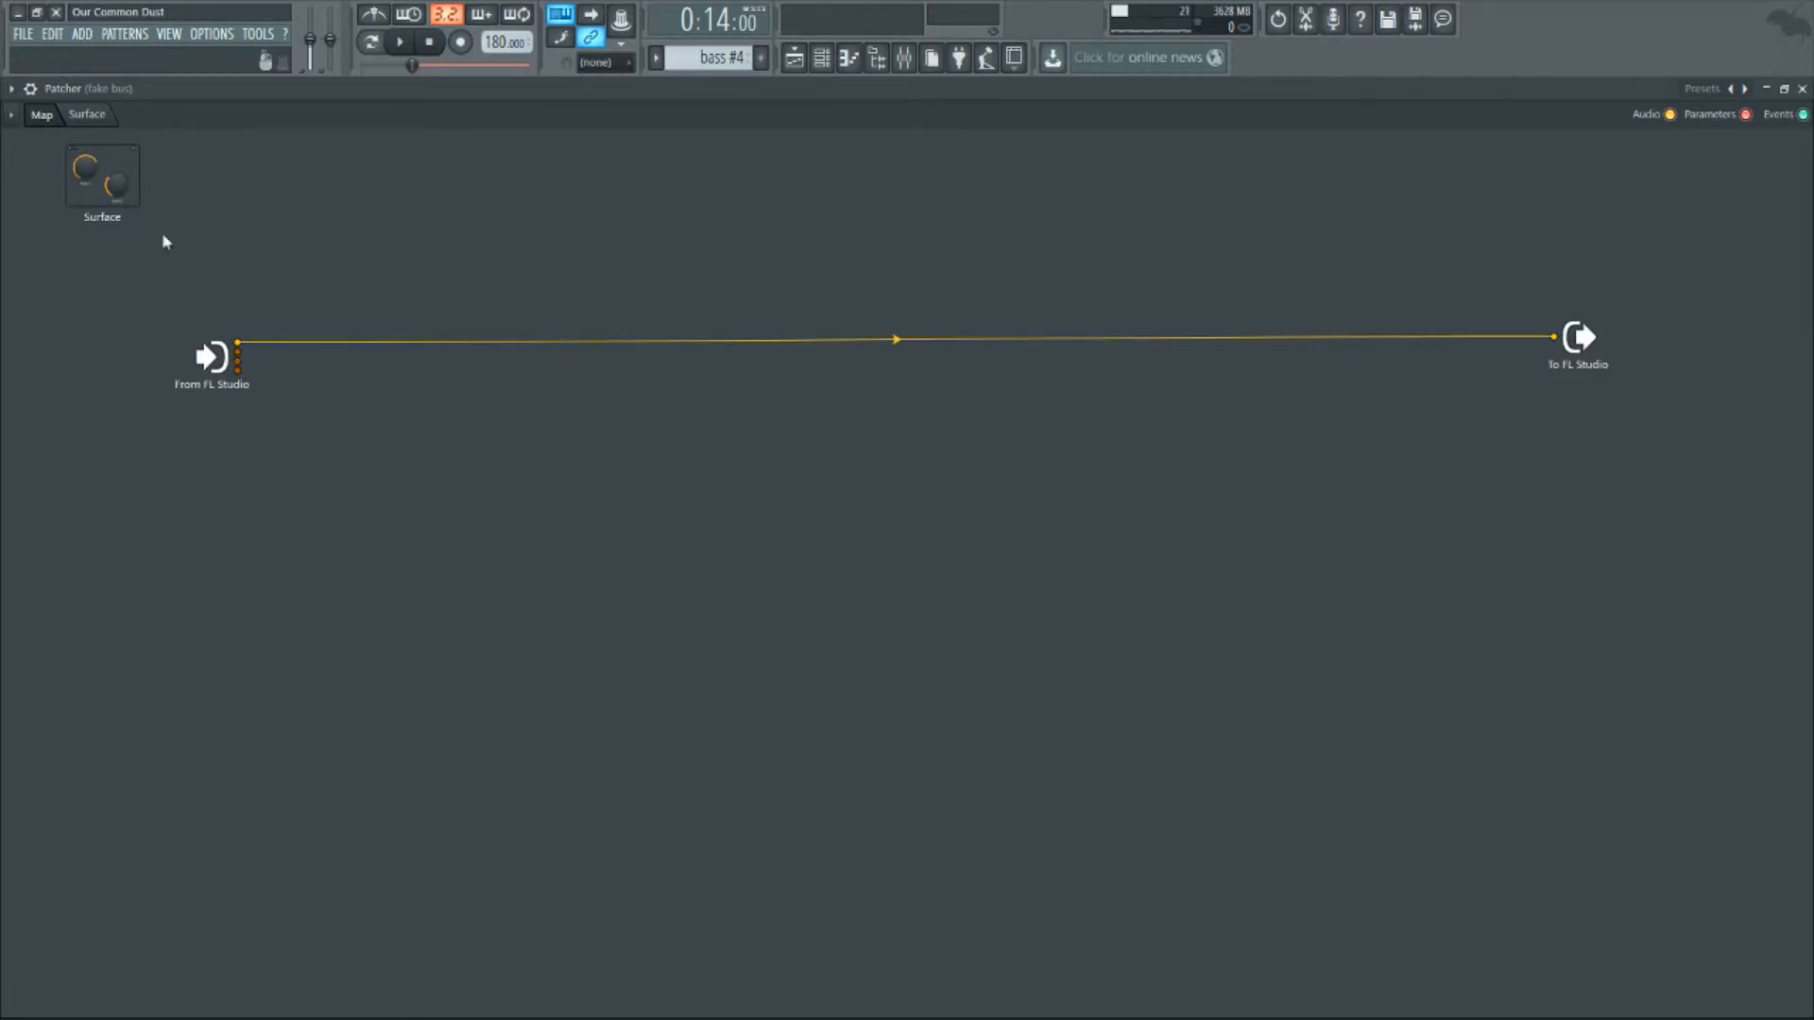
{"action": "left_click_drag", "start_coordinate": [224, 358], "coordinate": [216, 353]}
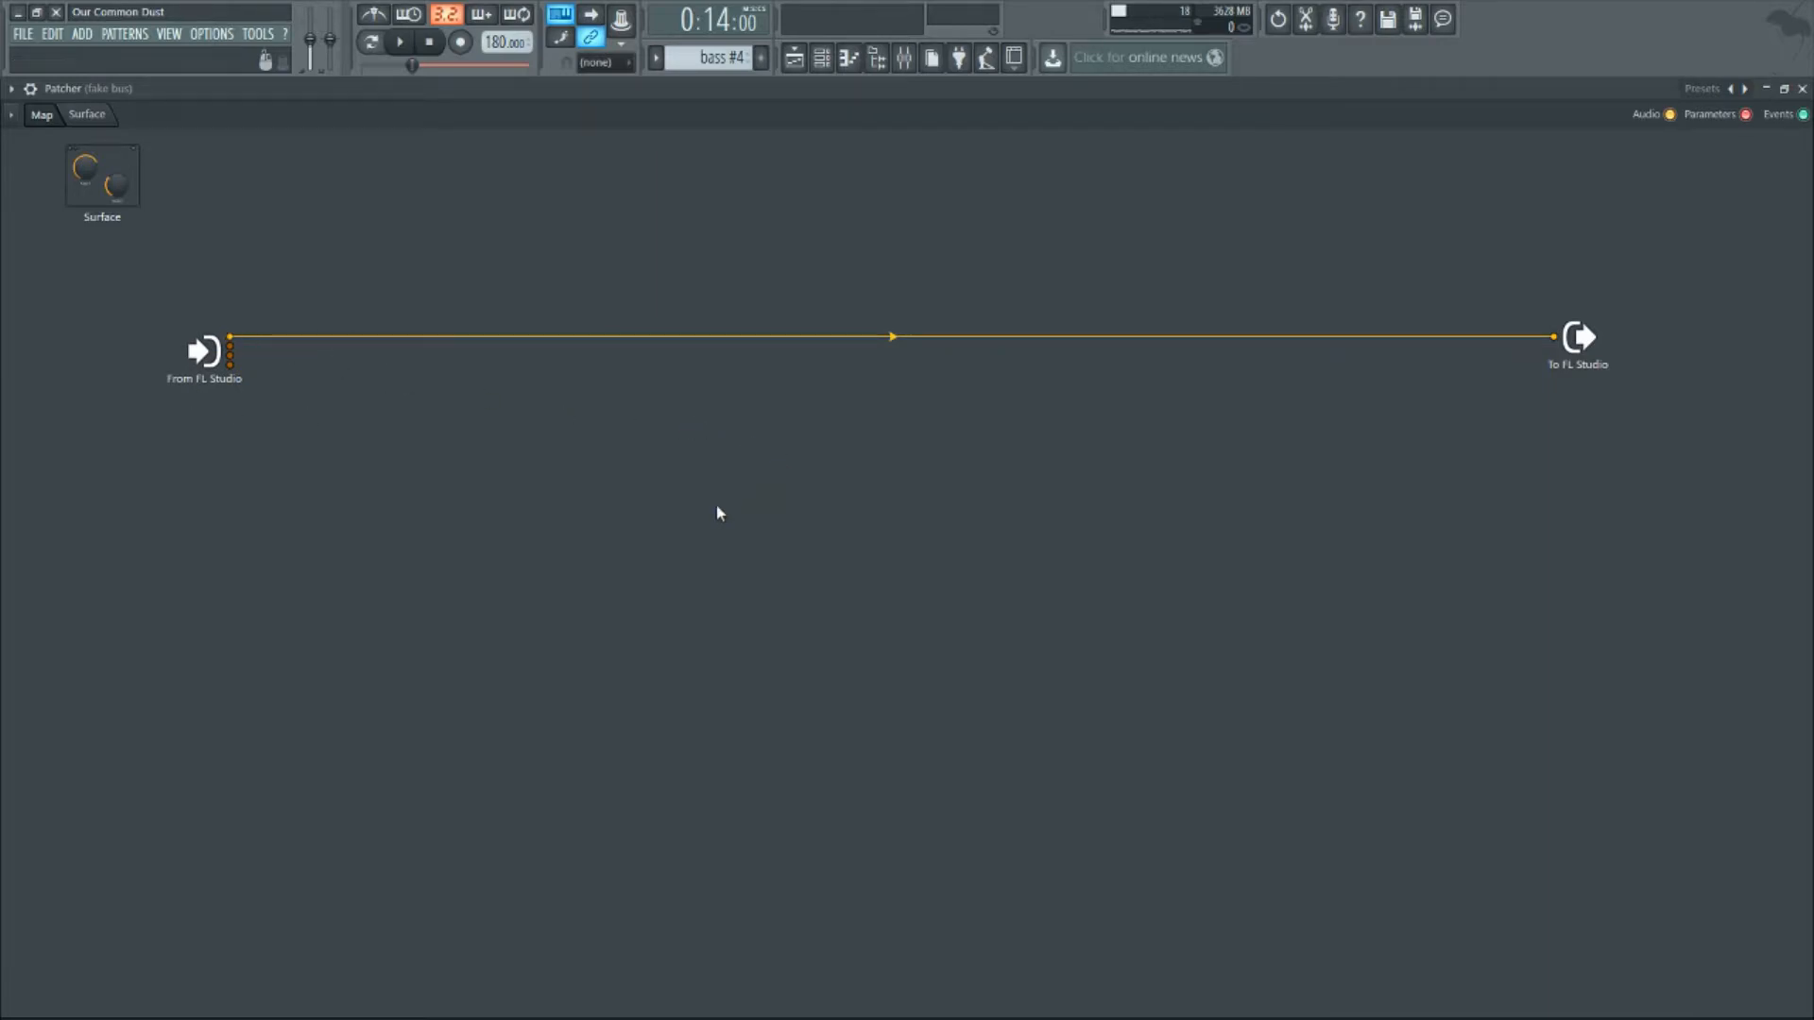
- Add a Fruity Parametric EQ 2 to the map and place it below the direct path
{"action": "right_click", "coordinate": [782, 512]}
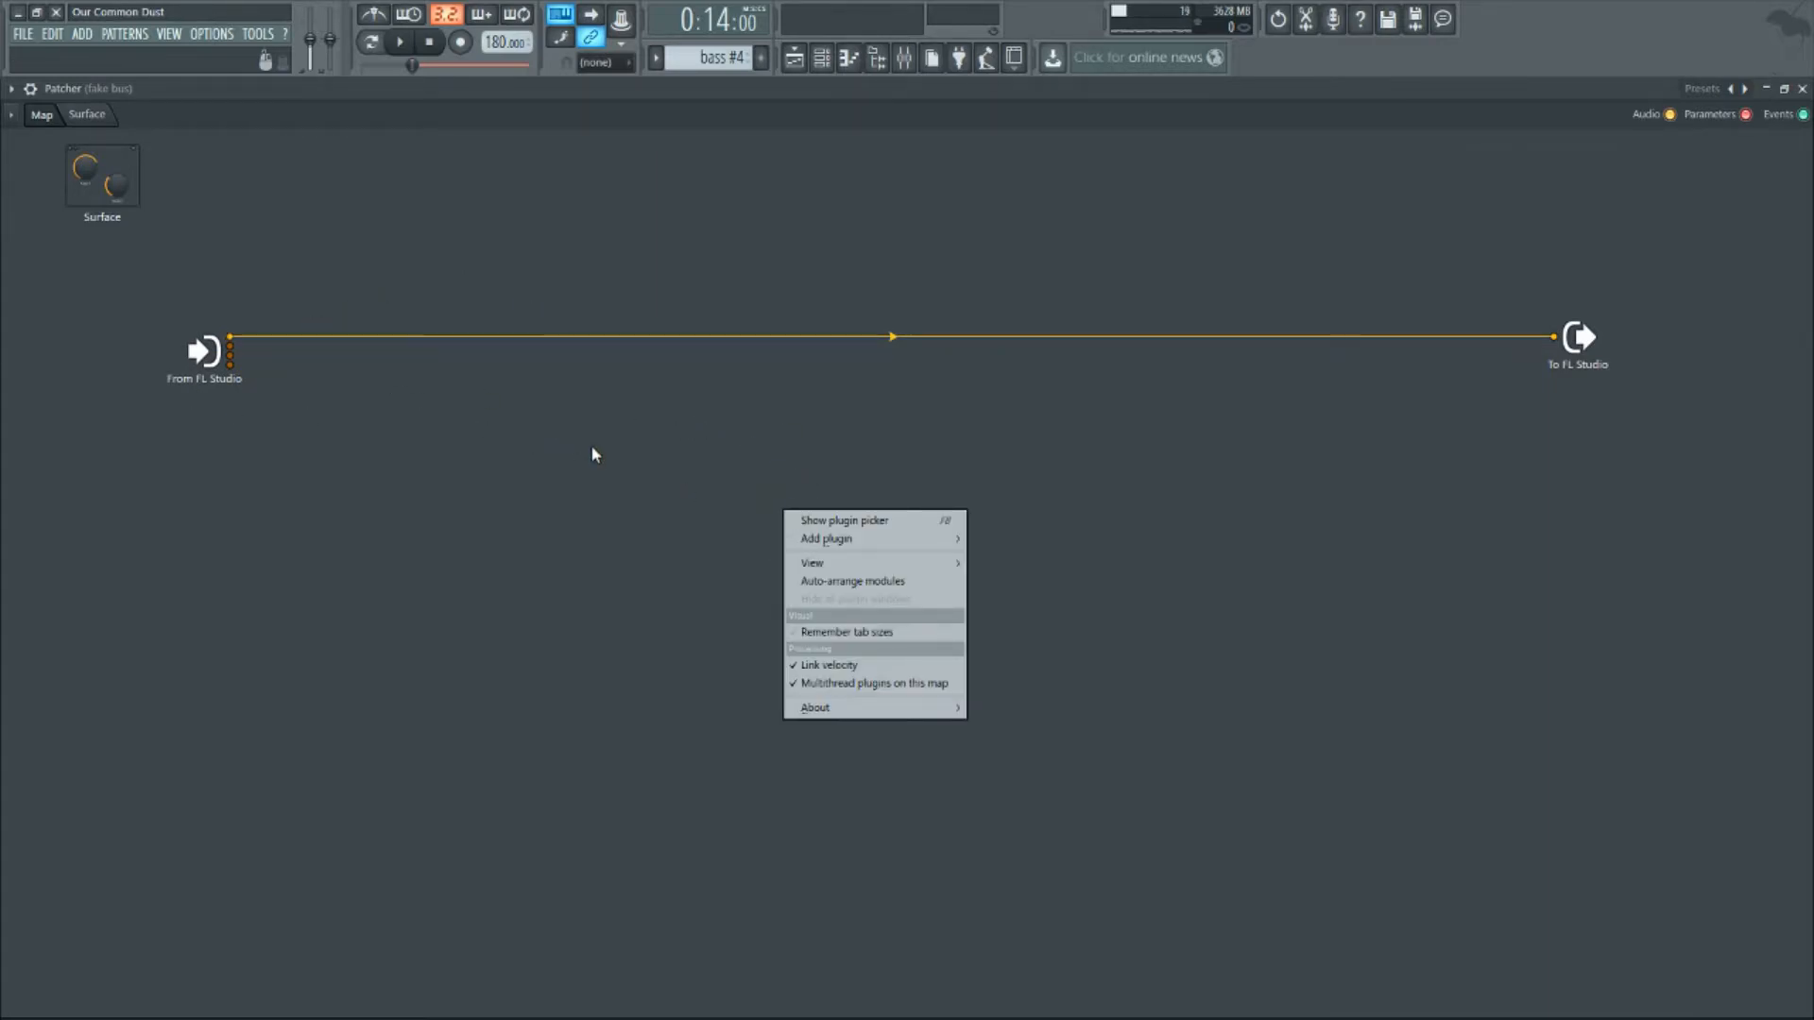
{"action": "mouse_move", "coordinate": [832, 538]}
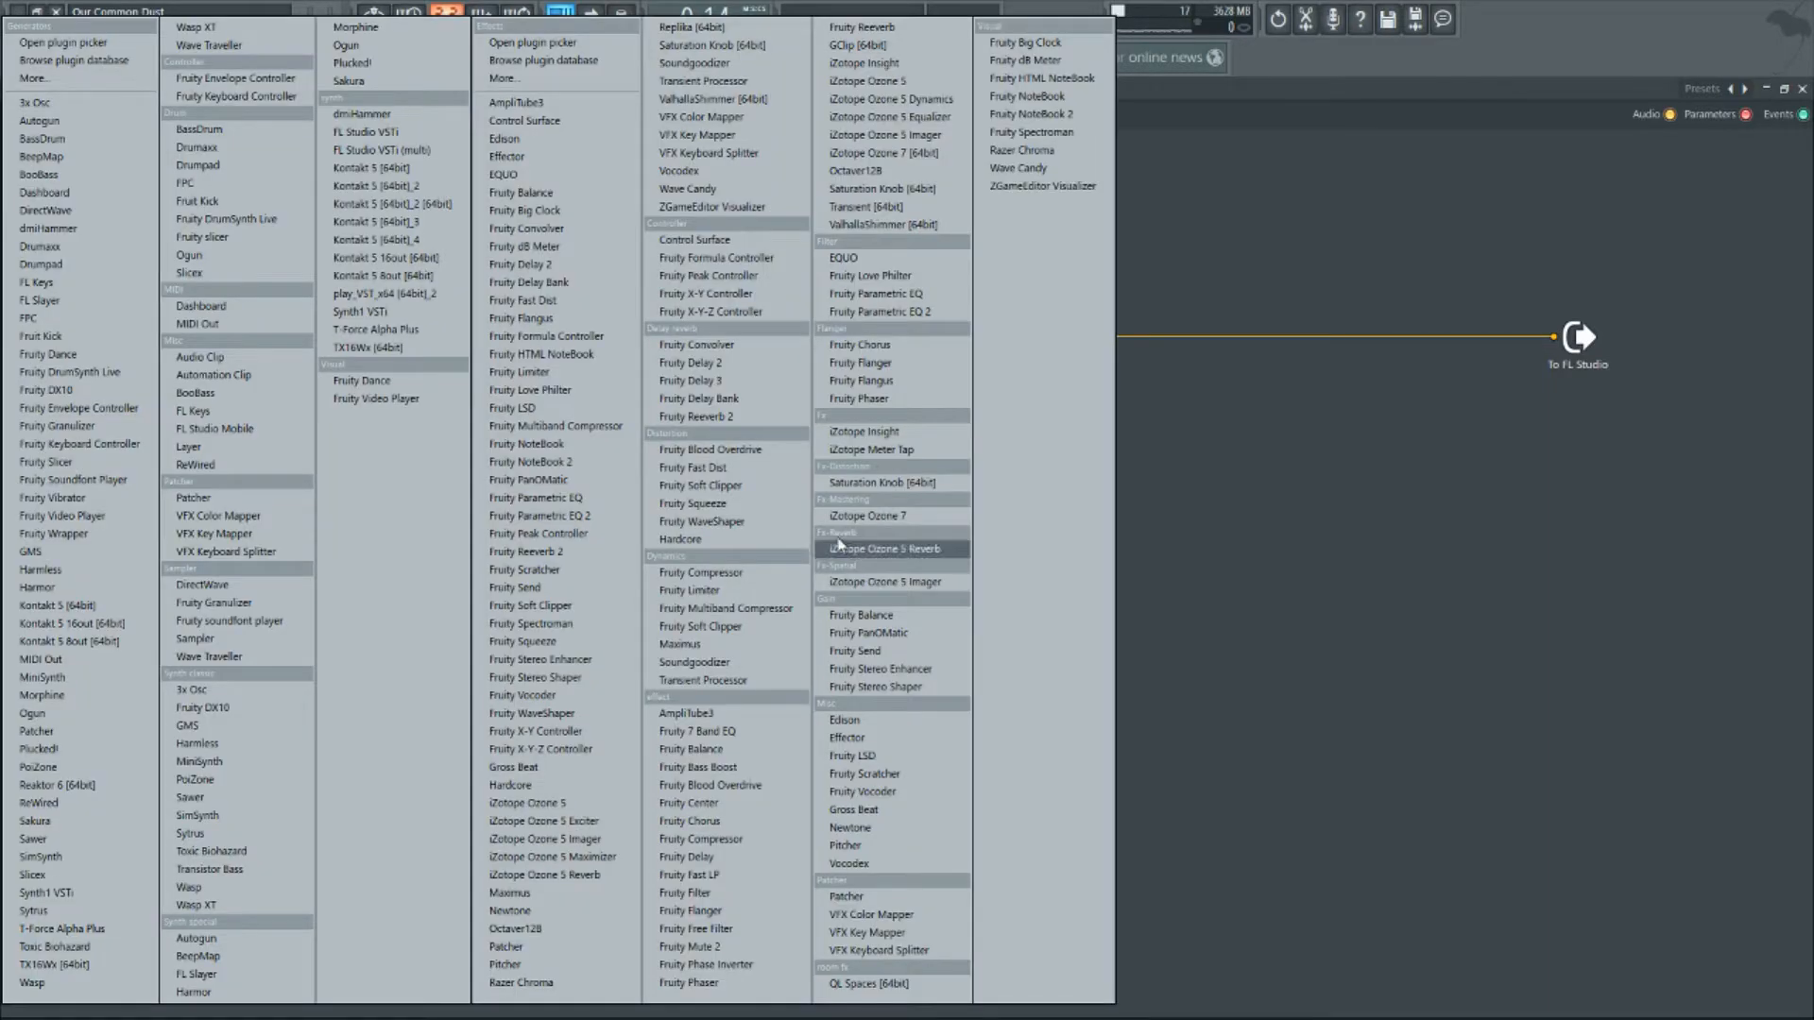
{"action": "left_click", "coordinate": [870, 324]}
{"action": "left_click_drag", "start_coordinate": [850, 531], "coordinate": [703, 446]}
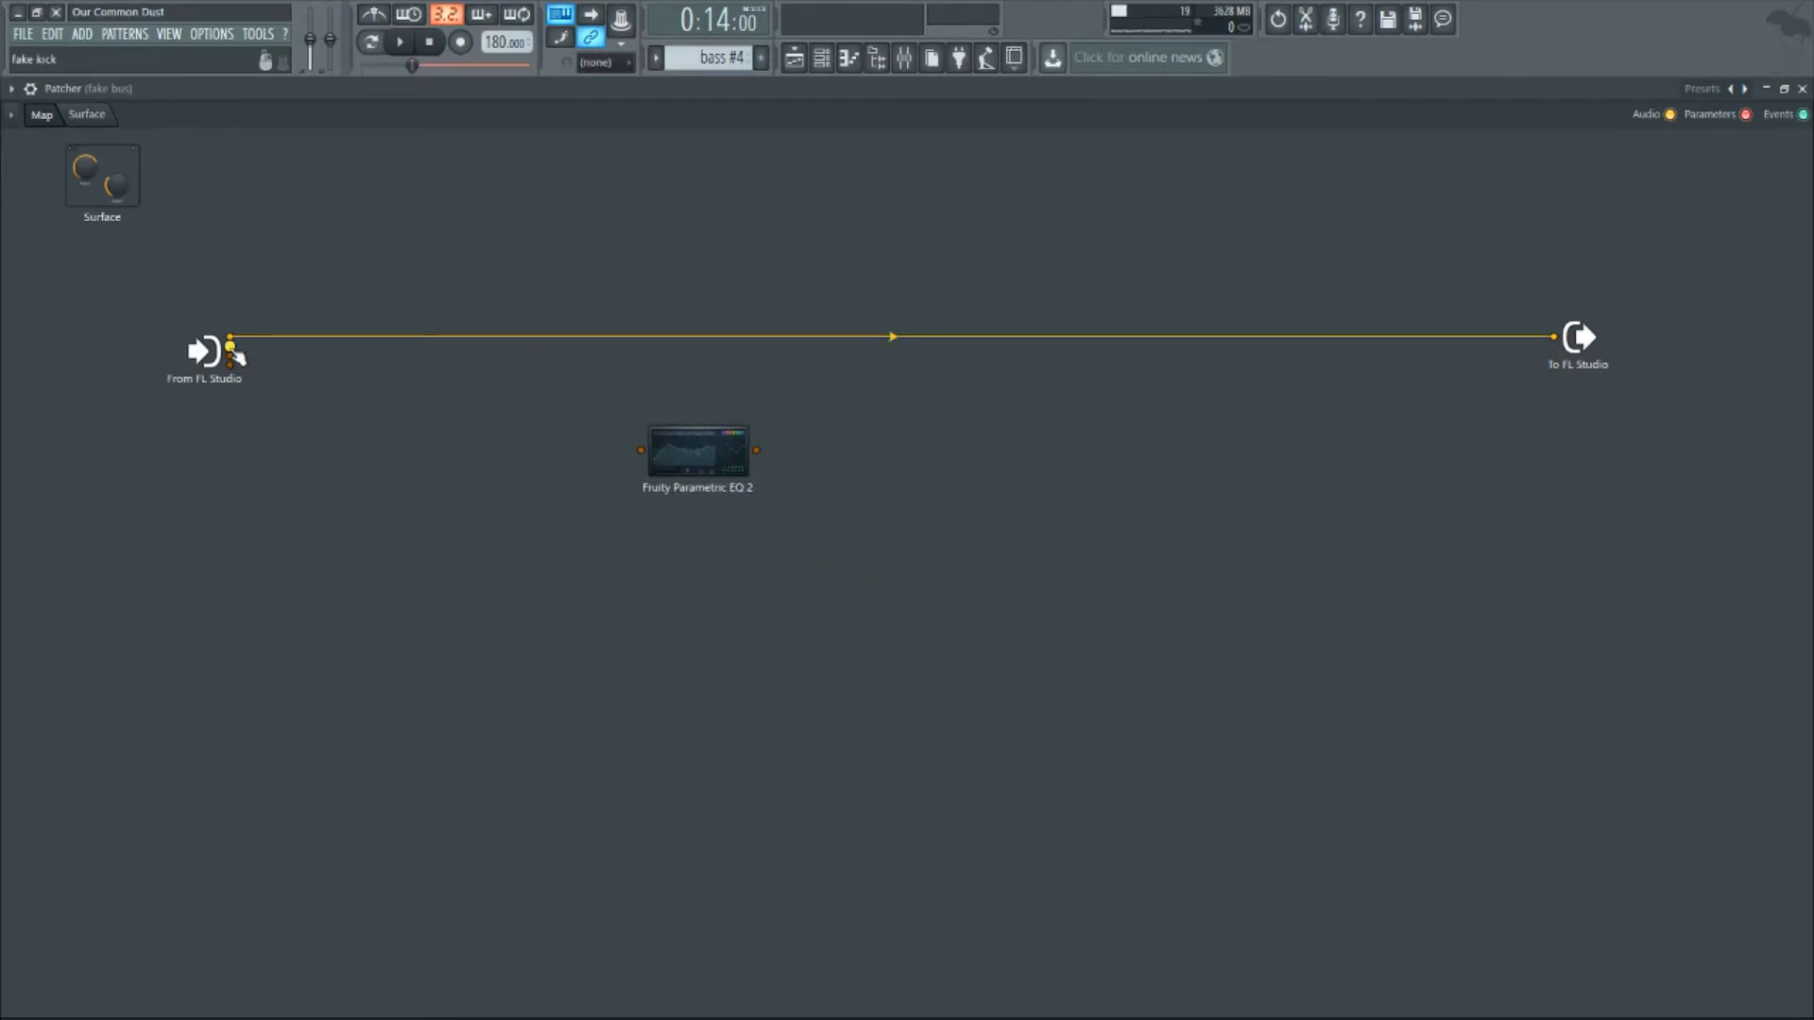
- Connect the fake kick, fake snare and fake spots outputs to Fruity Parametric EQ 2, and its output to To FL Studio
{"action": "left_click_drag", "start_coordinate": [230, 355], "coordinate": [641, 450]}
{"action": "left_click_drag", "start_coordinate": [247, 356], "coordinate": [656, 455]}
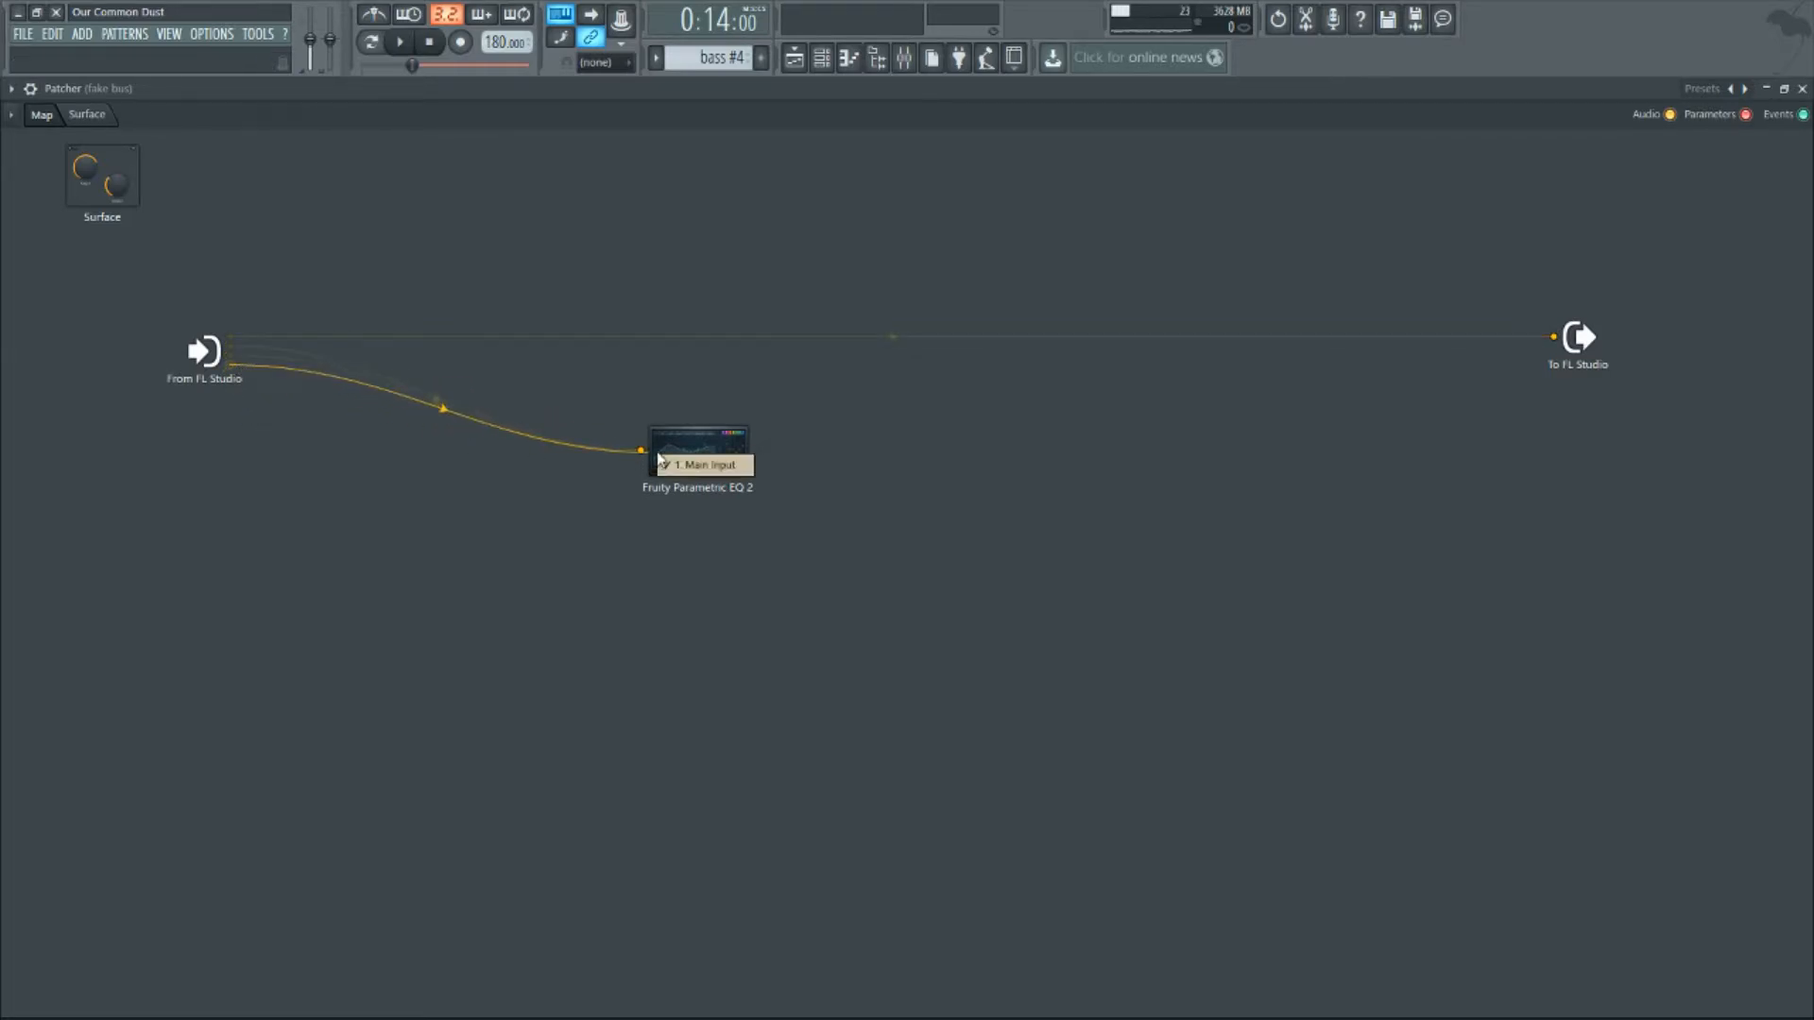
{"action": "left_click", "coordinate": [578, 492]}
{"action": "left_click_drag", "start_coordinate": [231, 364], "coordinate": [641, 450]}
{"action": "left_click_drag", "start_coordinate": [754, 449], "coordinate": [1553, 336]}
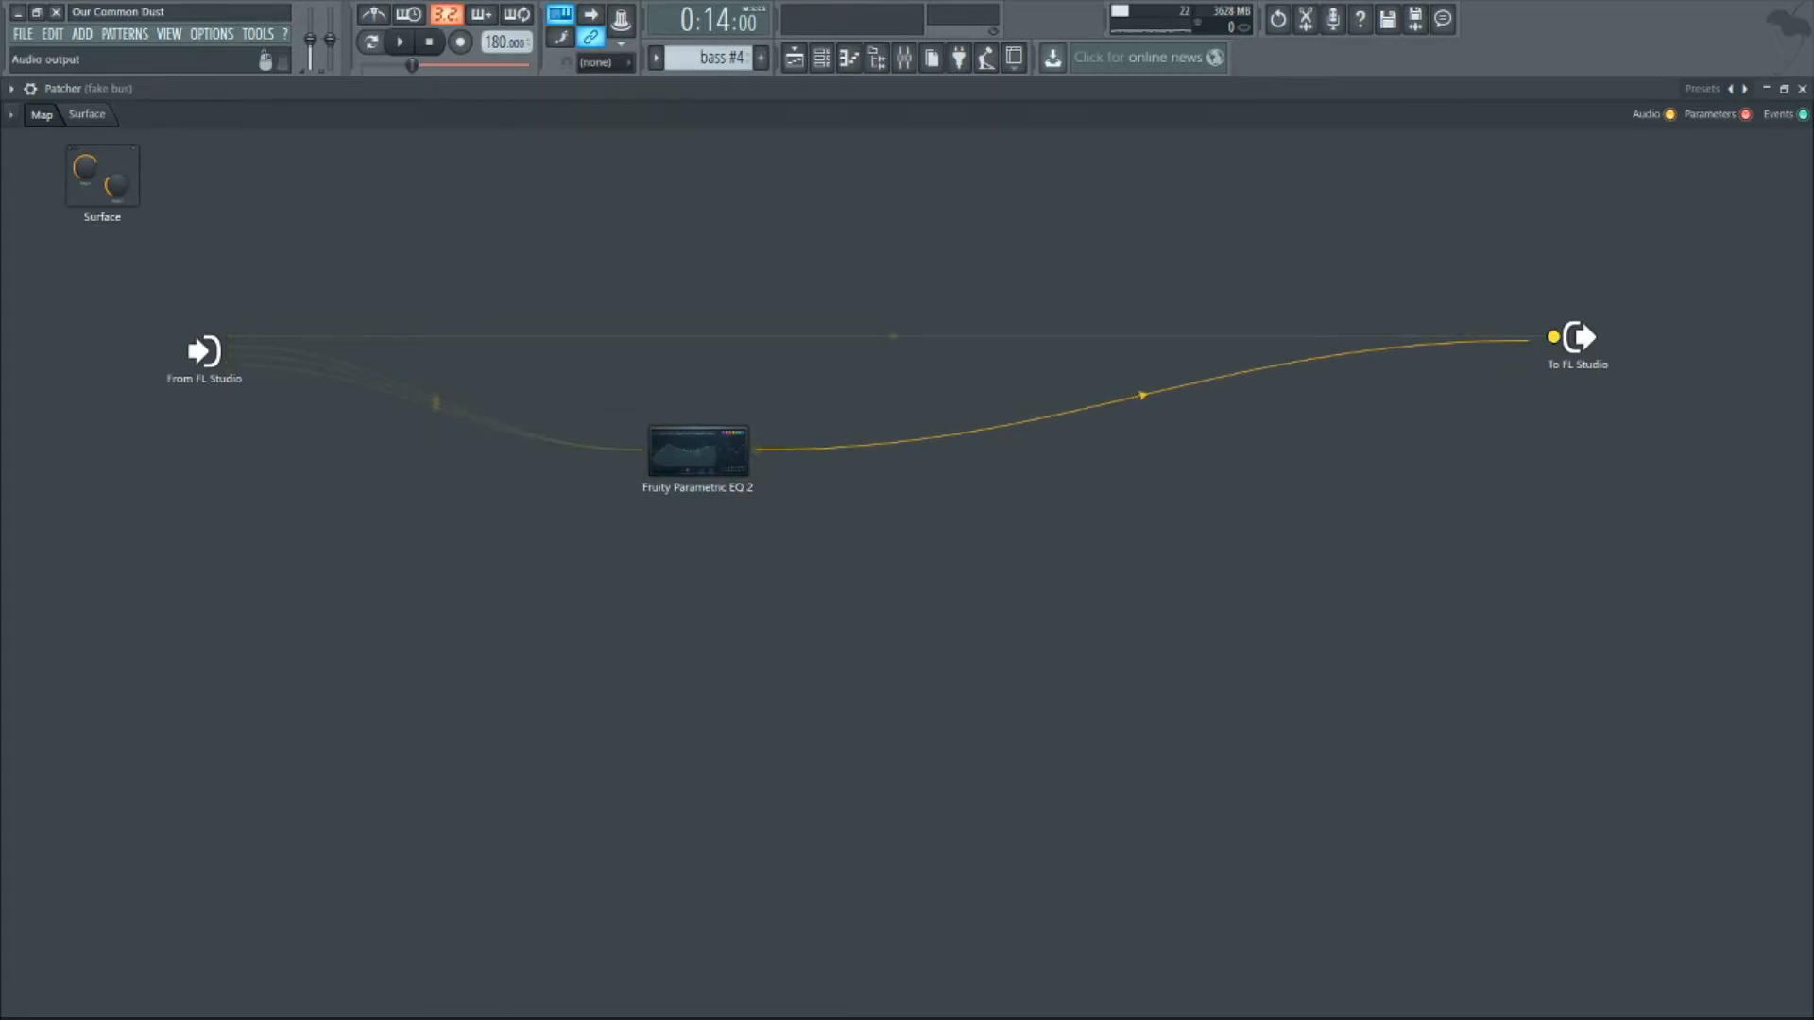
- Move Fruity Parametric EQ 2 further below the direct path and nudge the To FL Studio node to tidy the map
{"action": "left_click_drag", "start_coordinate": [741, 458], "coordinate": [792, 593]}
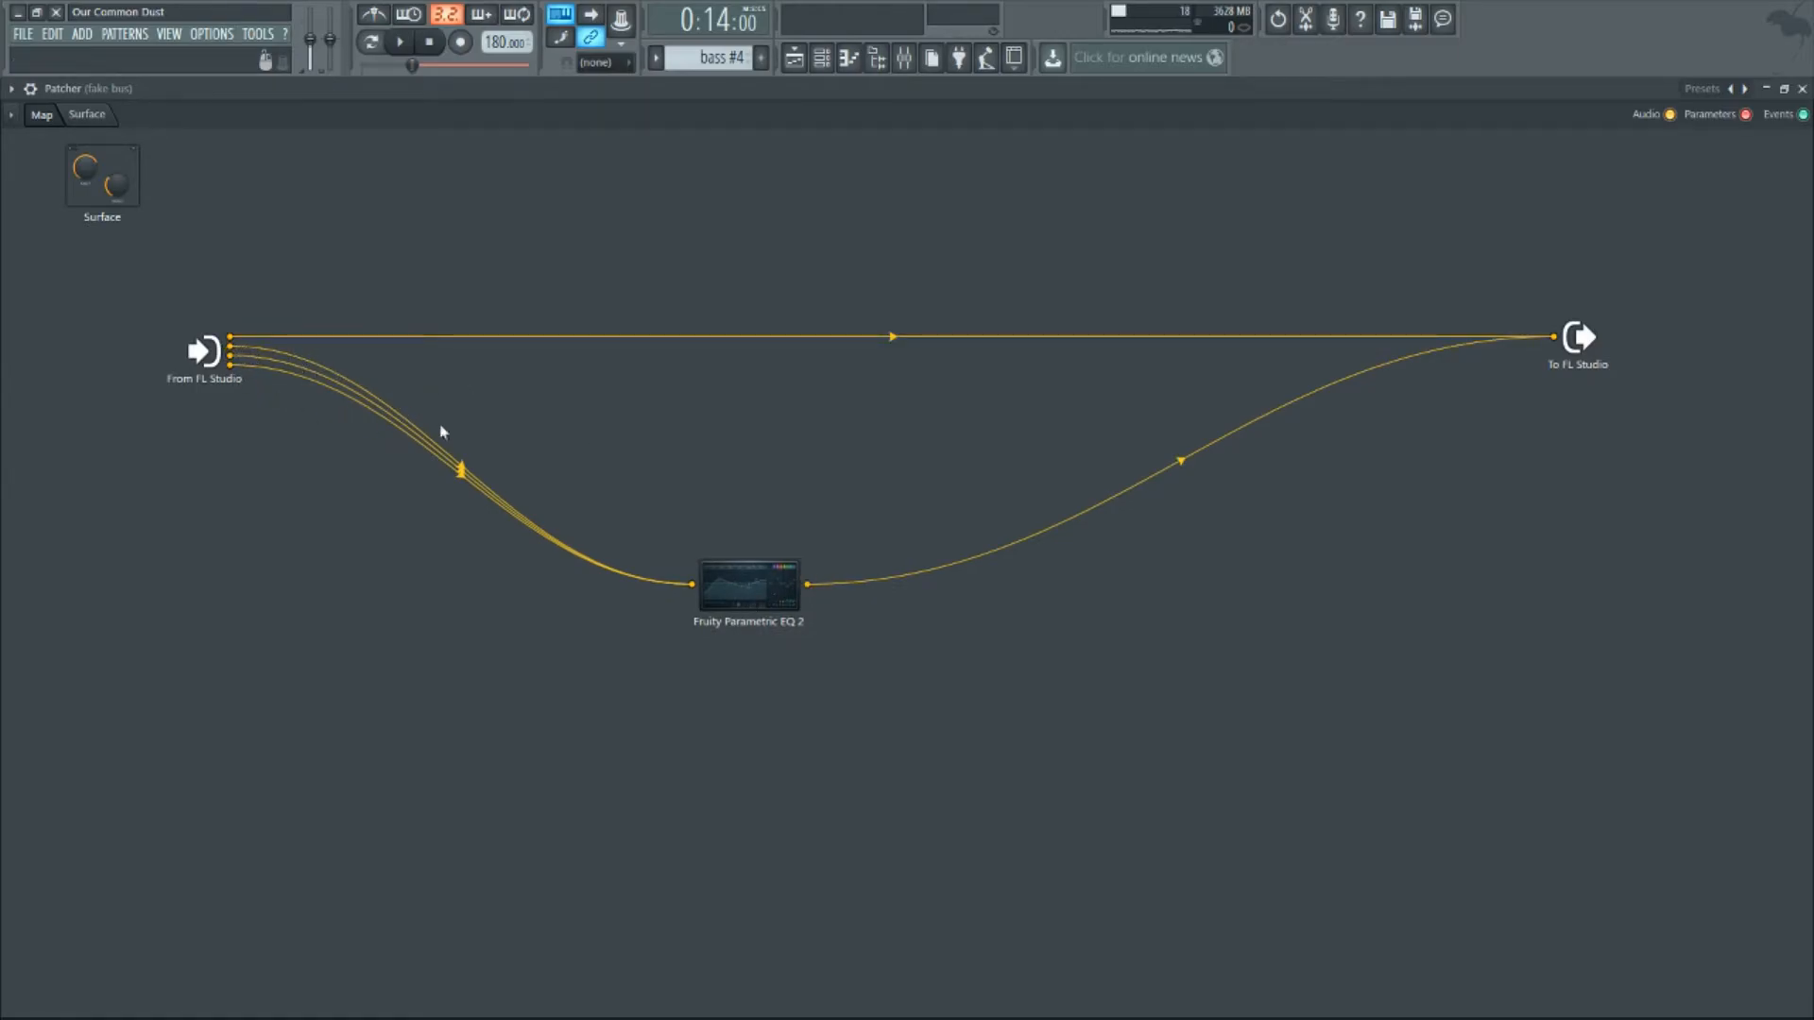
{"action": "left_click_drag", "start_coordinate": [770, 597], "coordinate": [700, 636]}
{"action": "mouse_move", "coordinate": [1590, 344]}
{"action": "left_mouse_down"}
{"action": "mouse_move", "coordinate": [1482, 300]}
{"action": "mouse_move", "coordinate": [1624, 368]}
{"action": "mouse_move", "coordinate": [1612, 345]}
{"action": "mouse_move", "coordinate": [1498, 305]}
{"action": "mouse_move", "coordinate": [1571, 335]}
{"action": "left_mouse_up"}
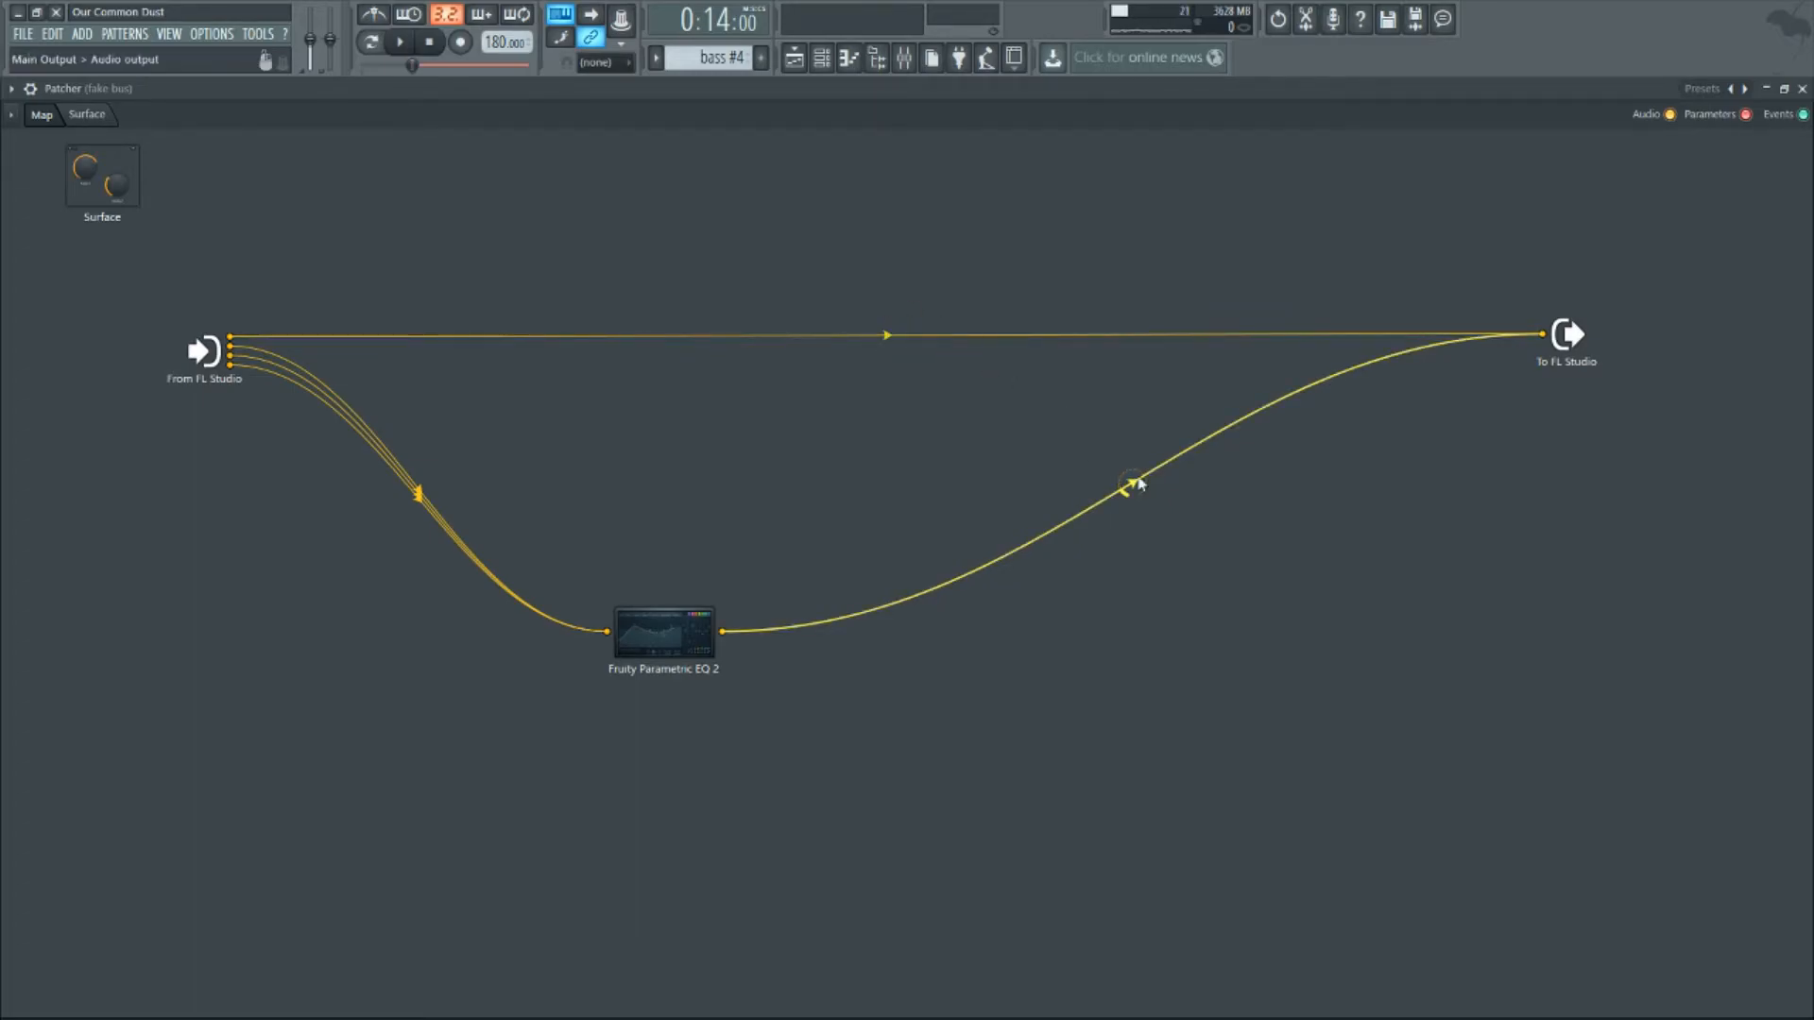
{"action": "mouse_move", "coordinate": [1563, 334]}
{"action": "left_mouse_down"}
{"action": "mouse_move", "coordinate": [1595, 286]}
{"action": "mouse_move", "coordinate": [1540, 339]}
{"action": "left_mouse_up"}
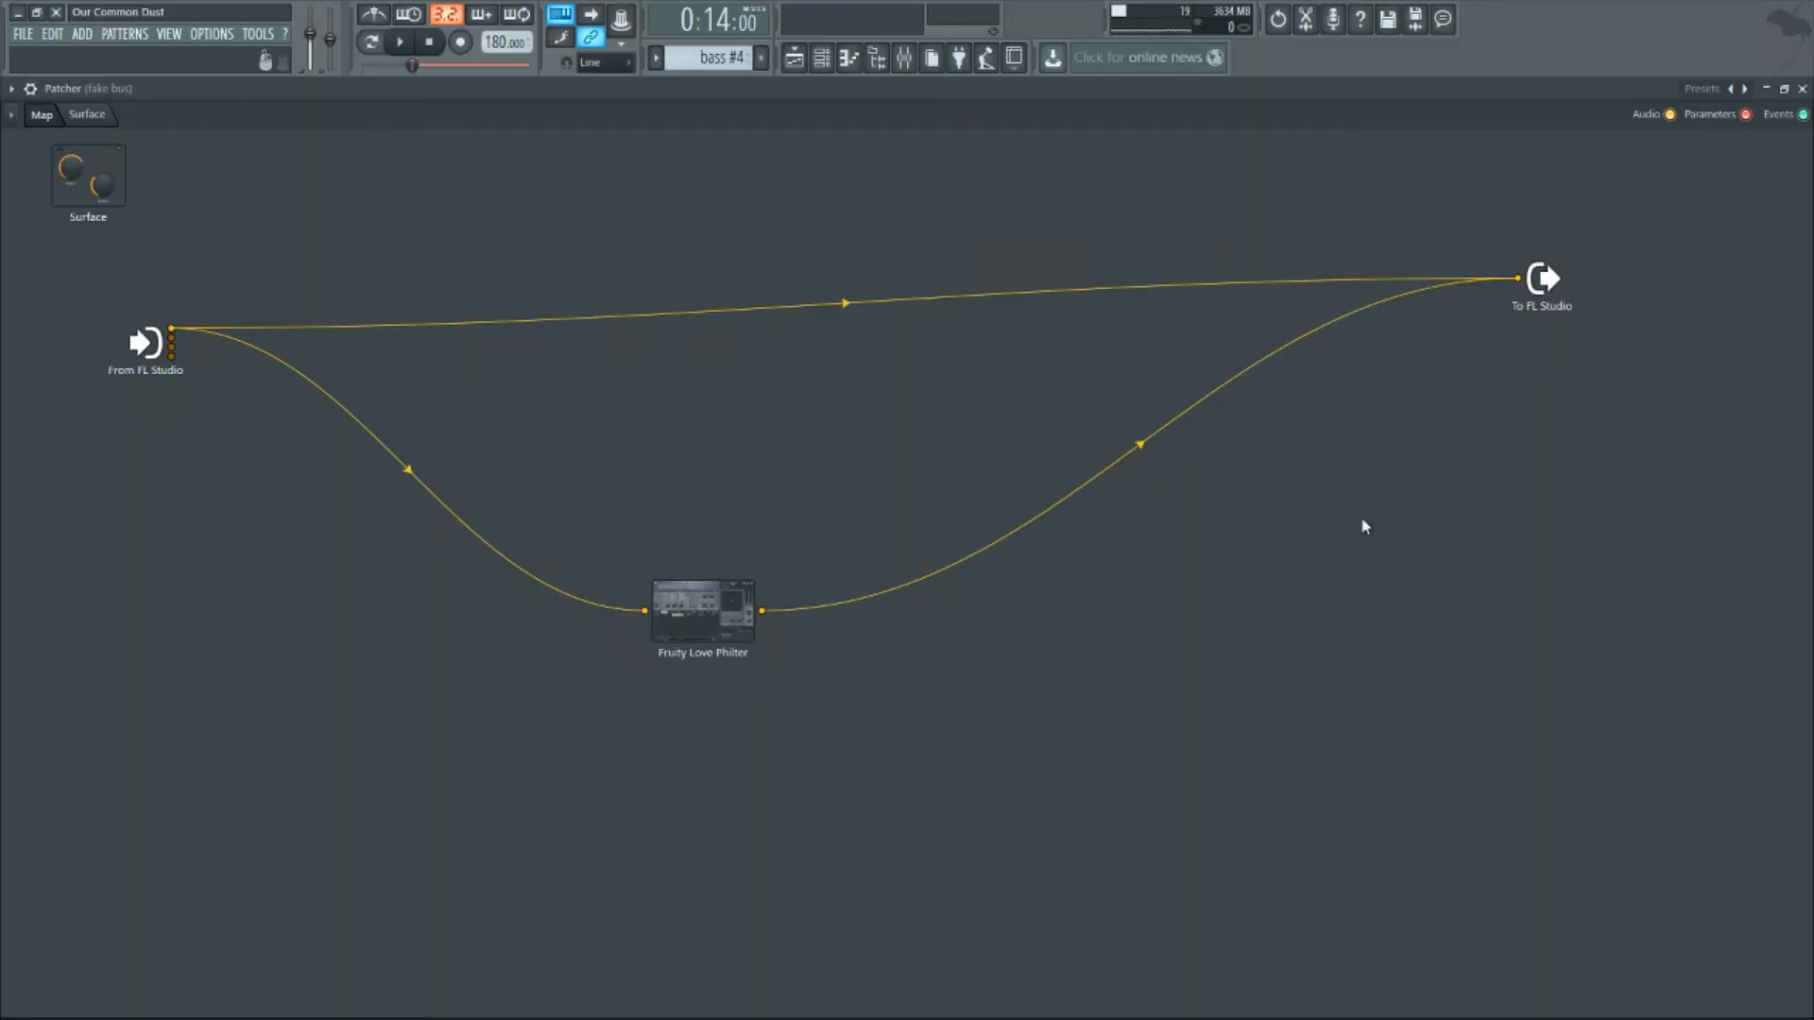
- Open the GGD SIG KIT Kontakt channel and examine the Halpern Drums kick, snare, toms and cymbals pages with their output routing
{"action": "left_click", "coordinate": [828, 63]}
{"action": "left_click_drag", "start_coordinate": [0, 636], "coordinate": [1812, 414]}
{"action": "left_click", "coordinate": [491, 352]}
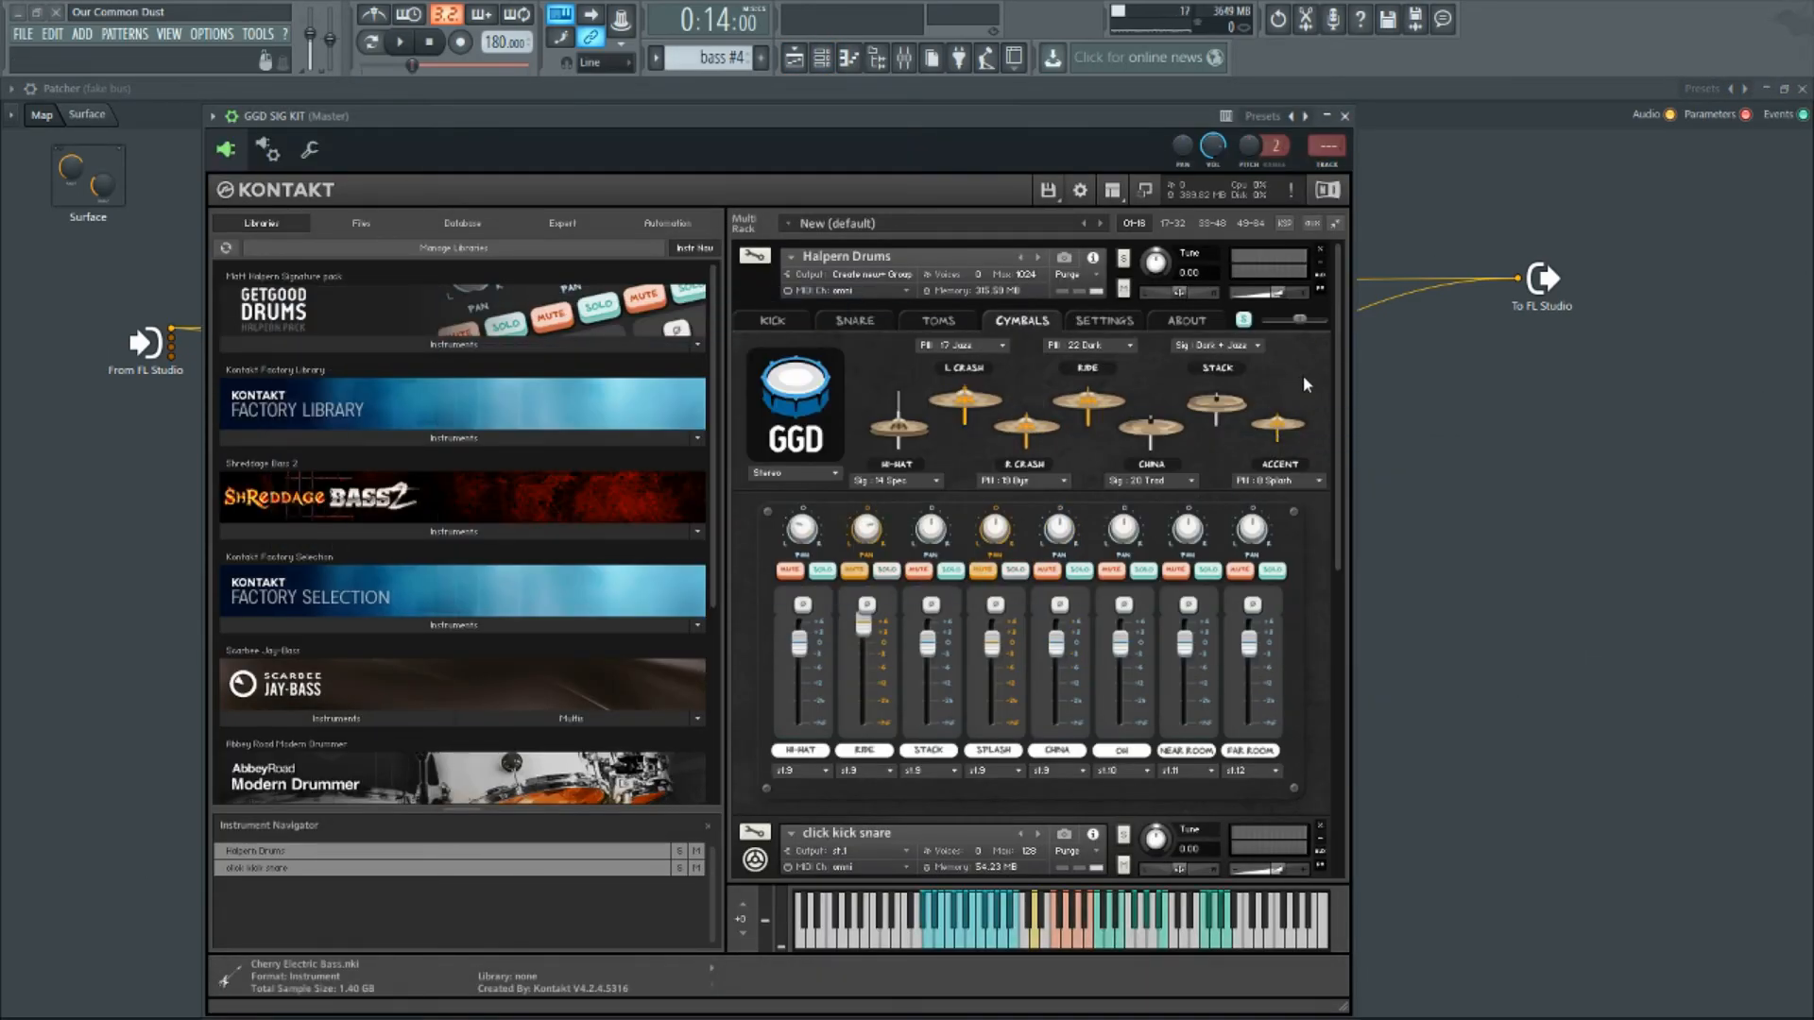
{"action": "left_click", "coordinate": [835, 321]}
{"action": "left_click", "coordinate": [772, 320]}
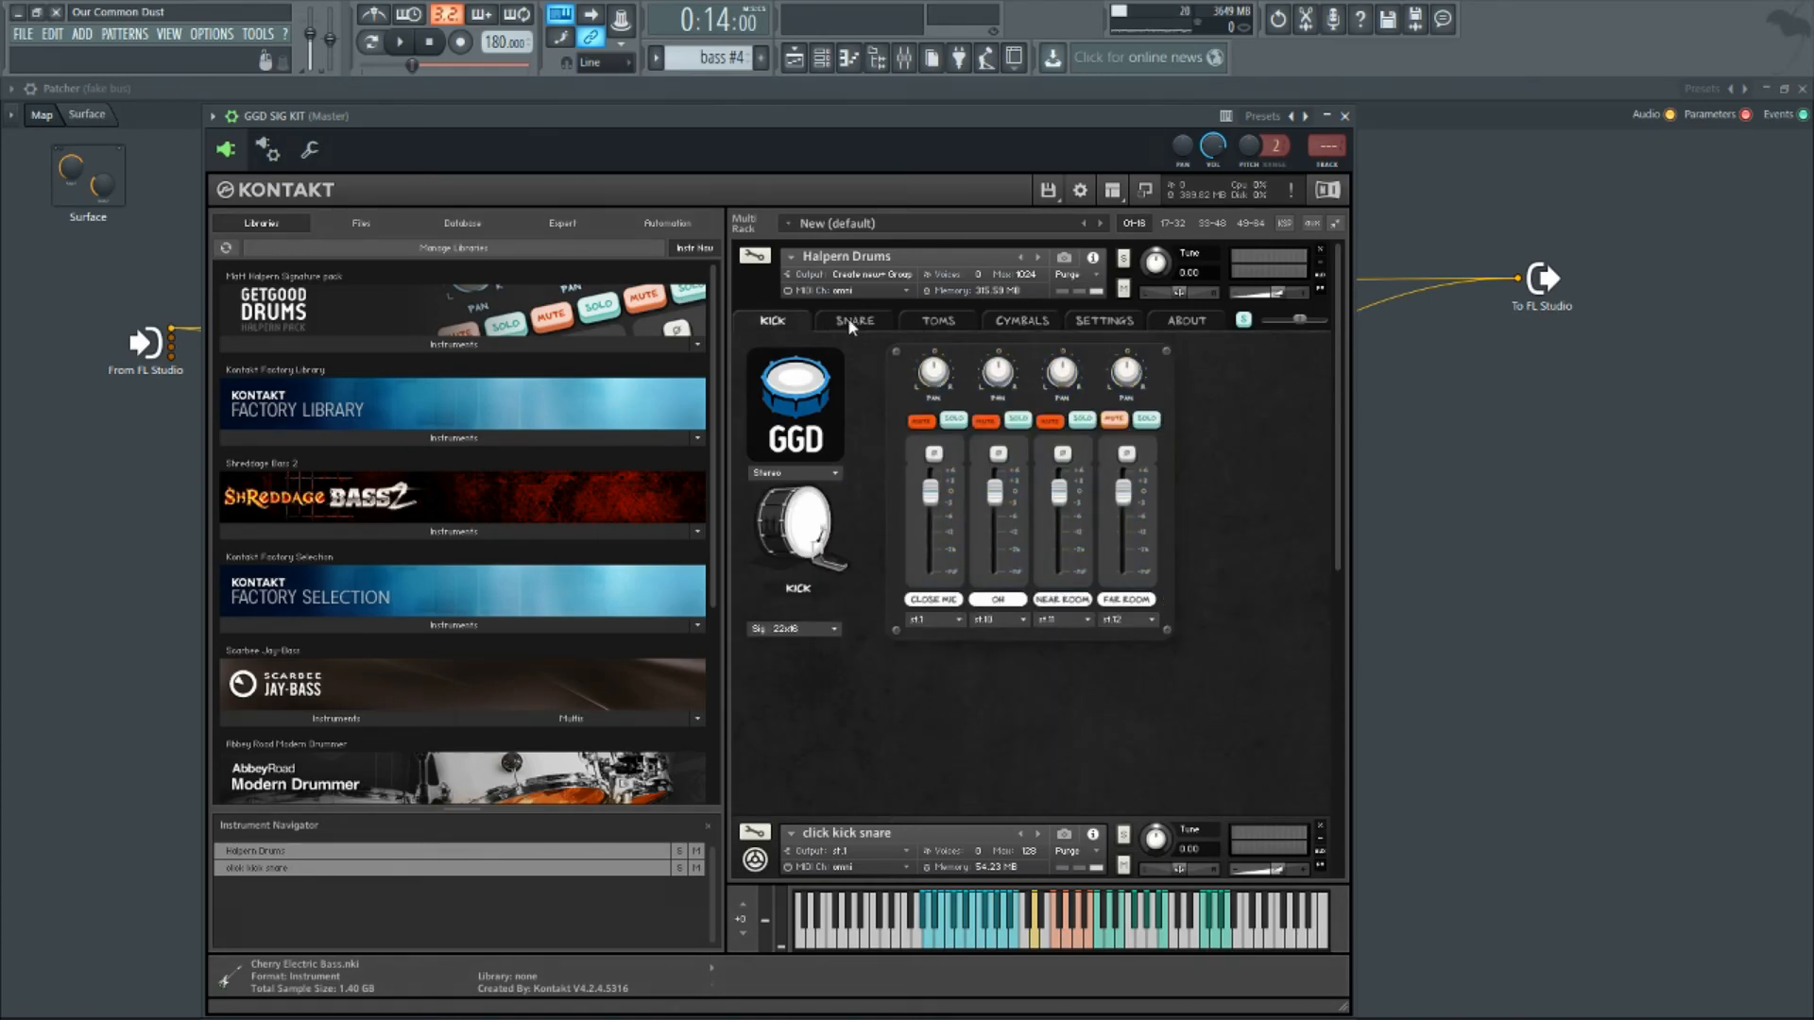
{"action": "left_click", "coordinate": [858, 324]}
{"action": "left_click", "coordinate": [781, 318]}
{"action": "left_click", "coordinate": [859, 320]}
{"action": "left_click", "coordinate": [931, 321]}
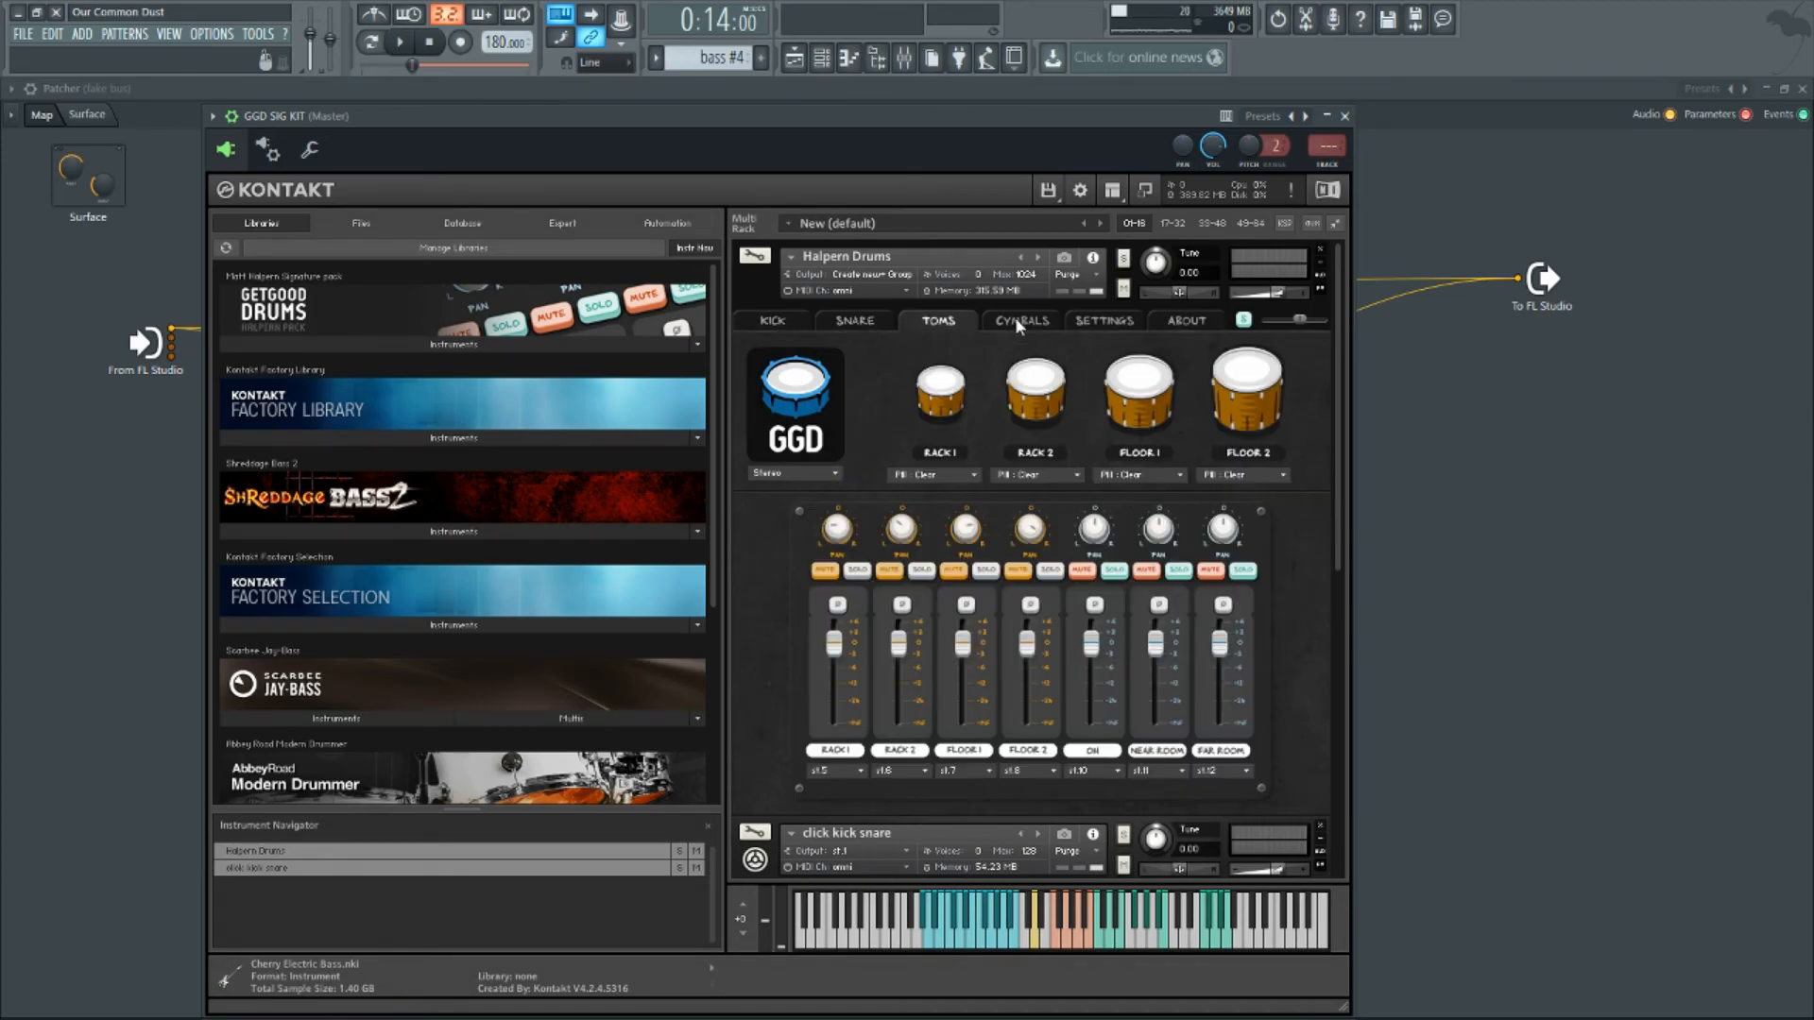
{"action": "left_click", "coordinate": [1019, 319]}
- Examine the mixer of the click kick snare instrument in Kontakt, then close the Kontakt and Patcher windows
{"action": "left_click_drag", "start_coordinate": [1337, 352], "coordinate": [1308, 782]}
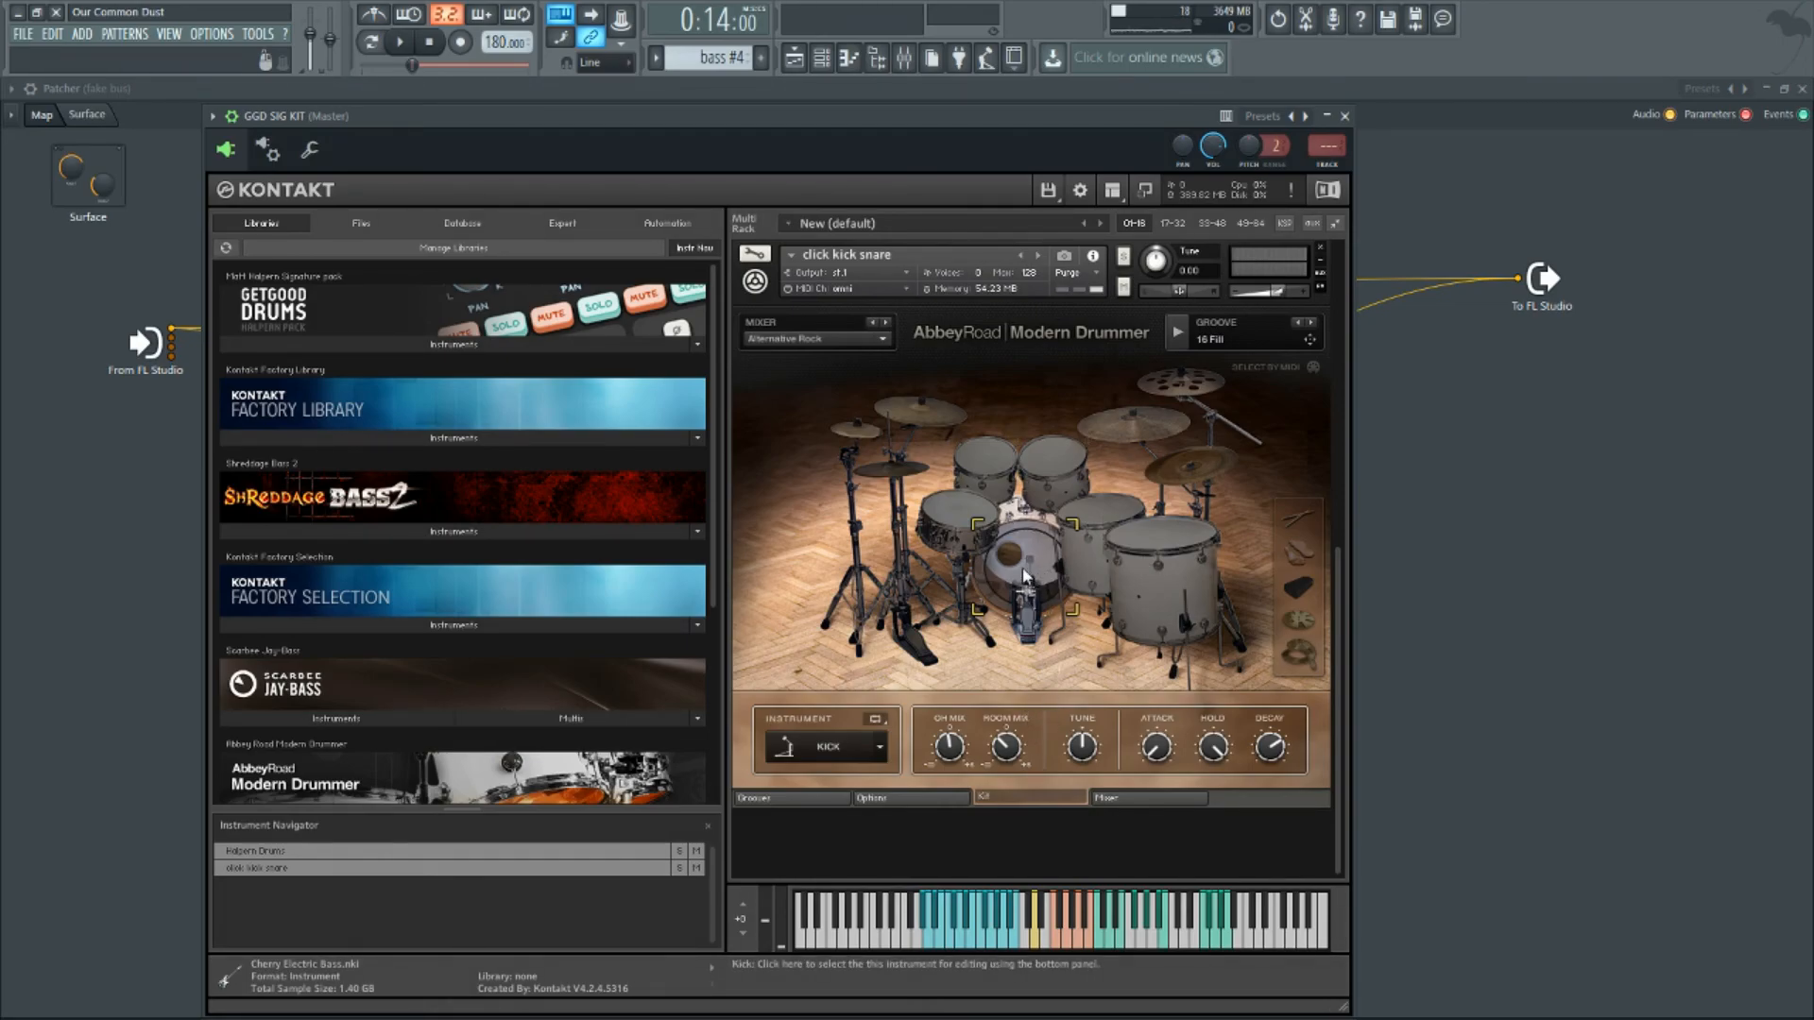
{"action": "left_click", "coordinate": [1124, 800]}
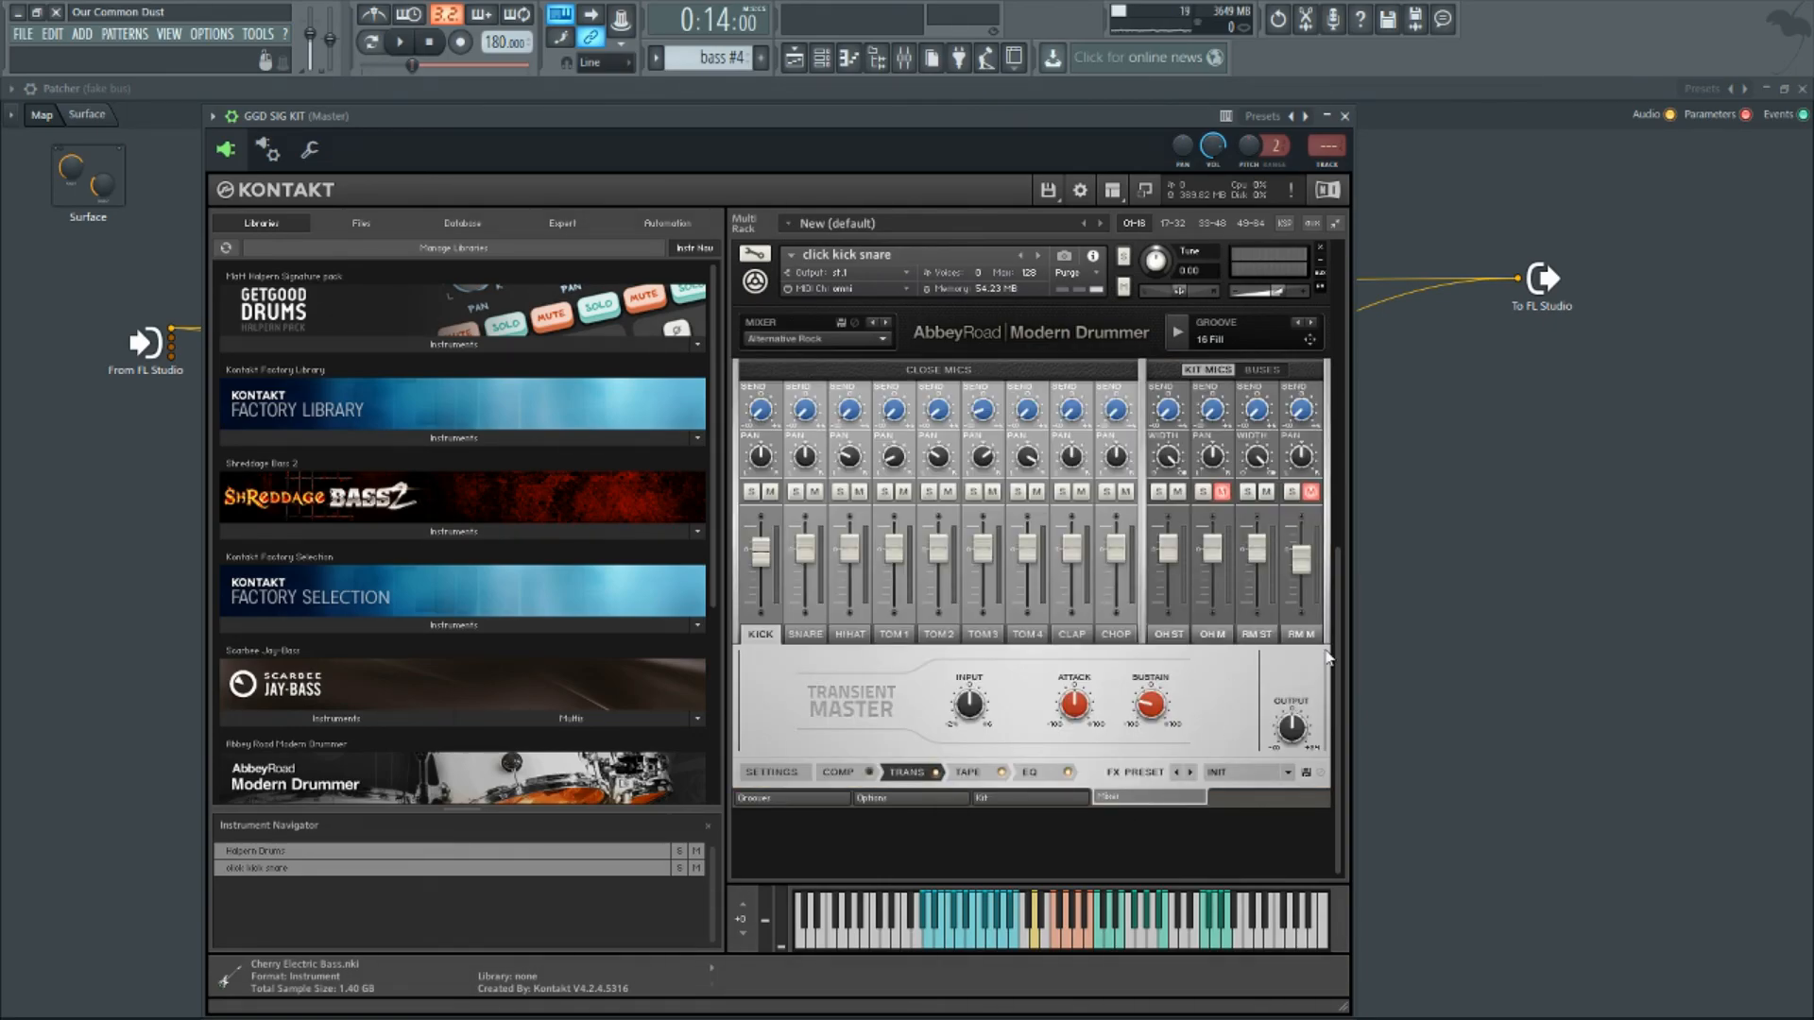
{"action": "left_click", "coordinate": [1345, 116]}
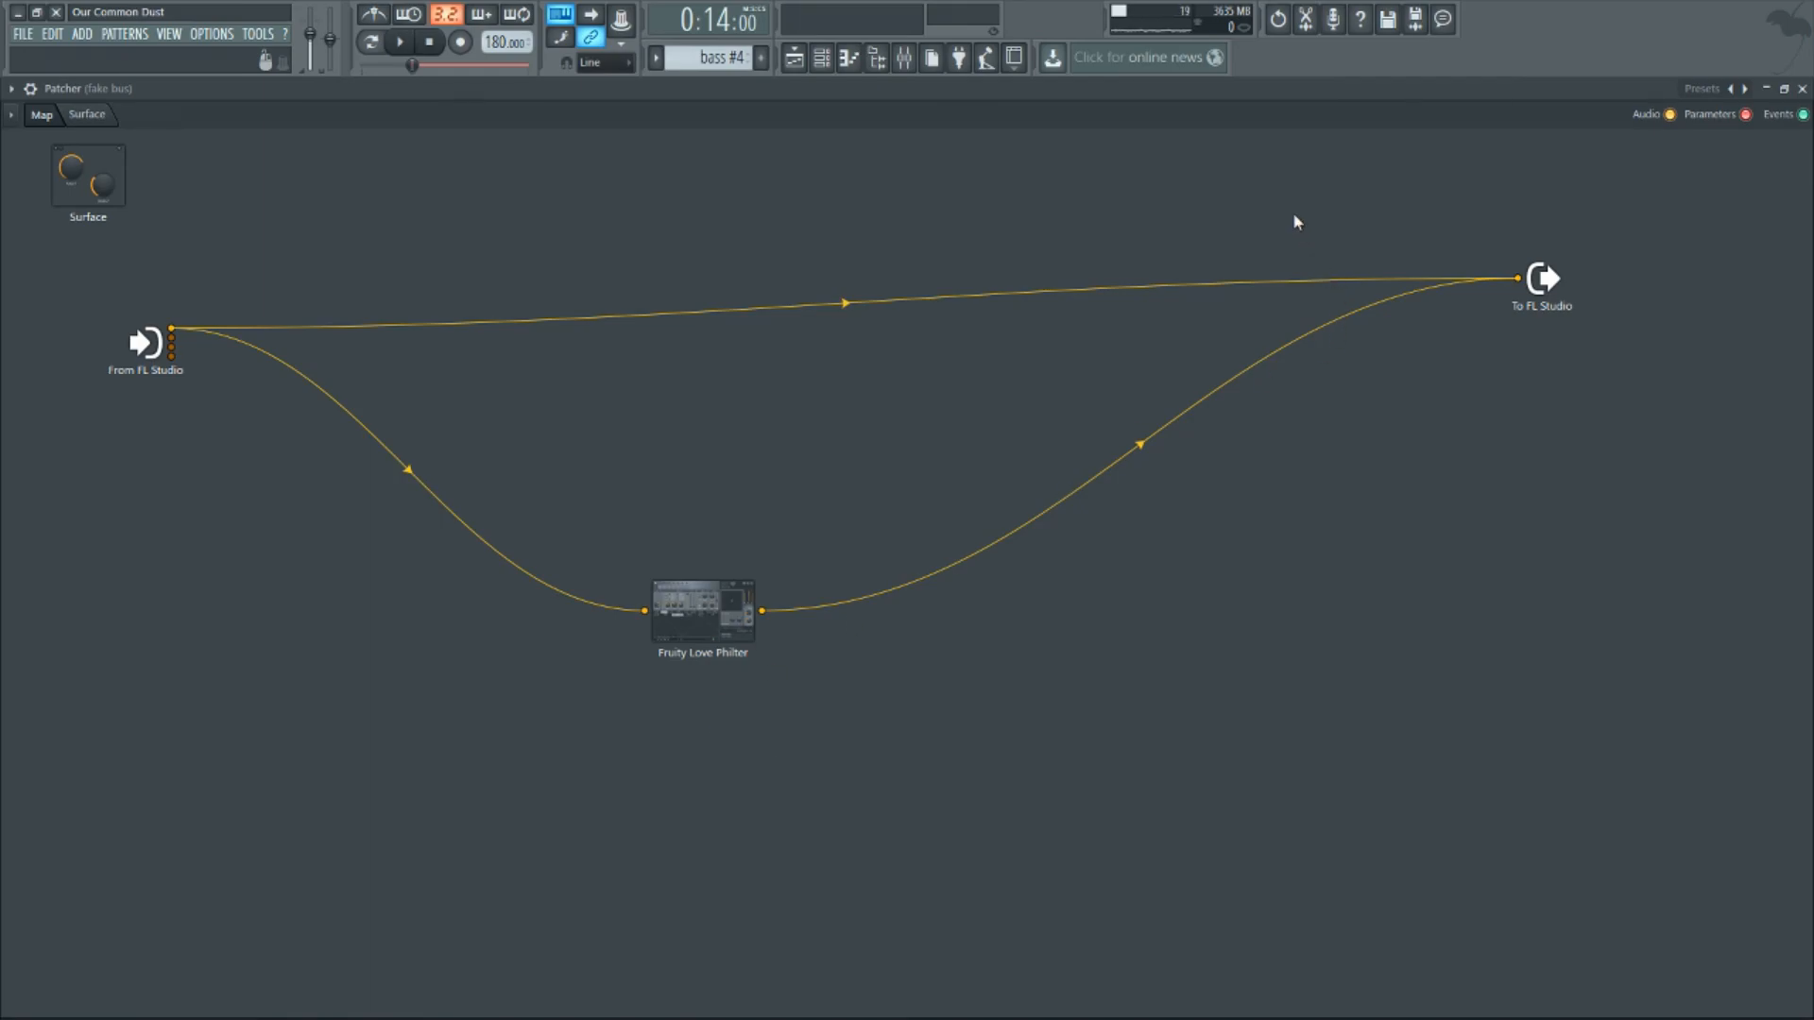
{"action": "key", "text": "Escape"}
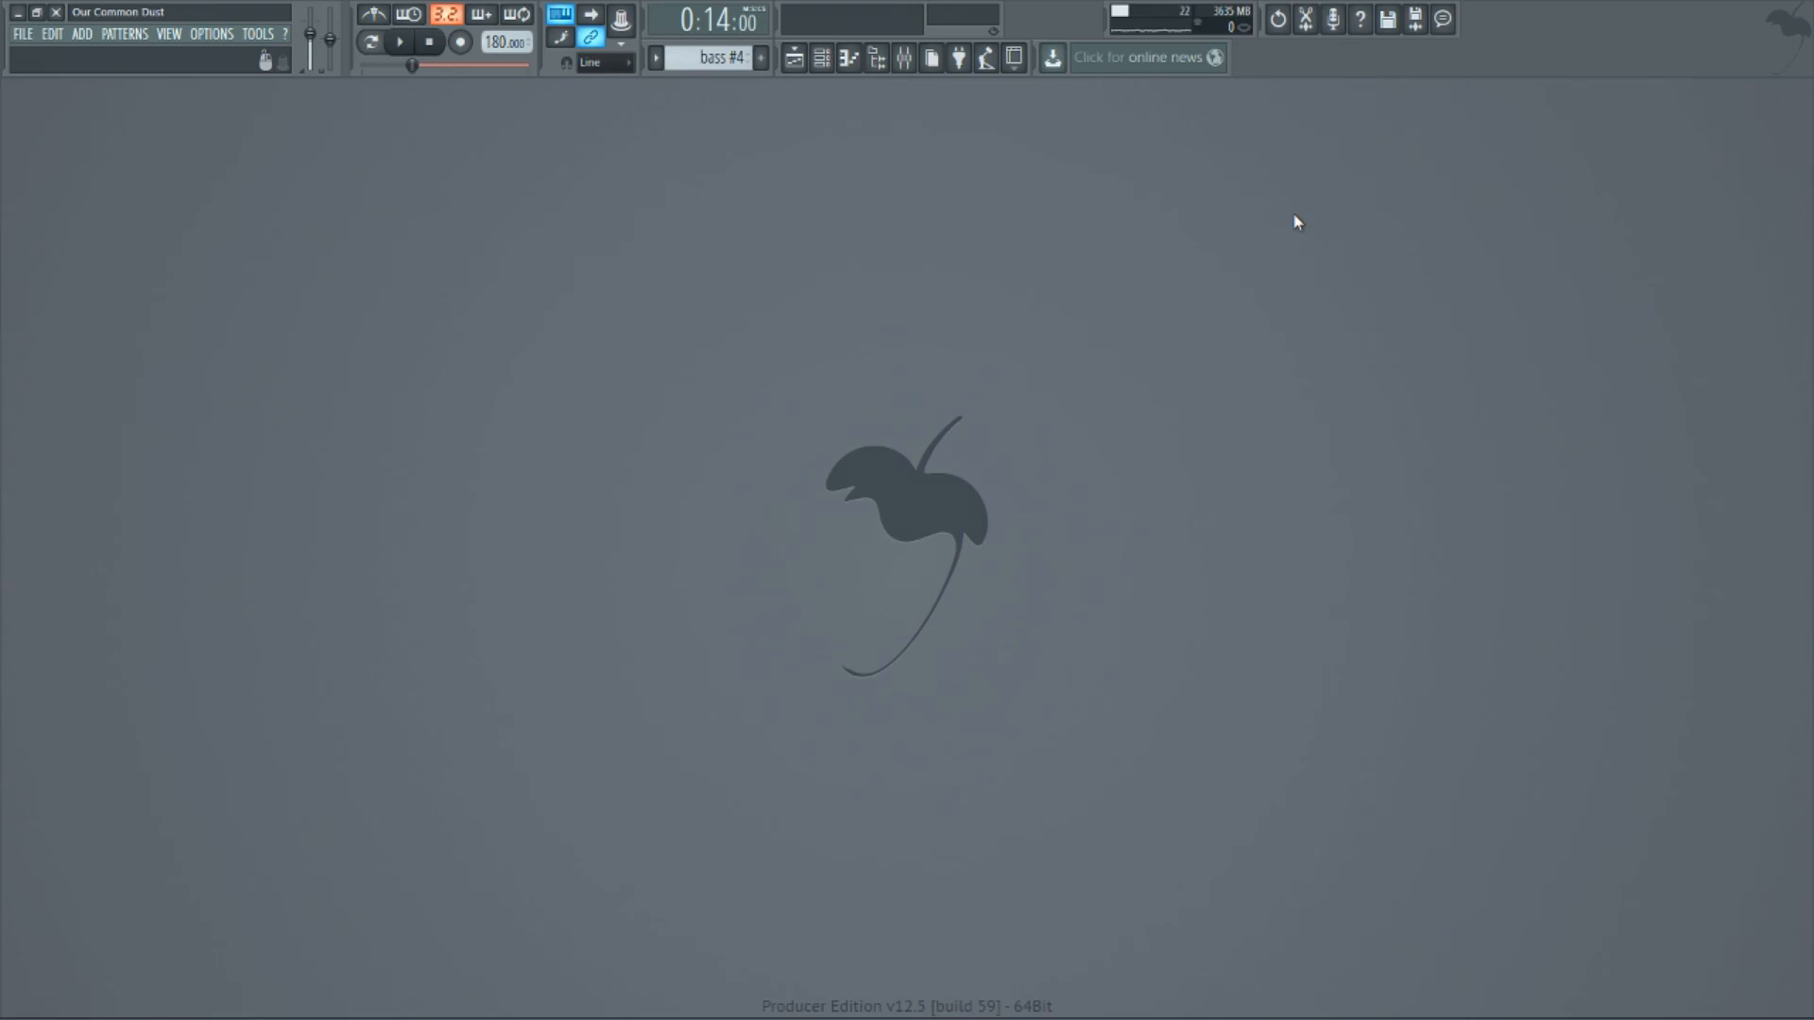